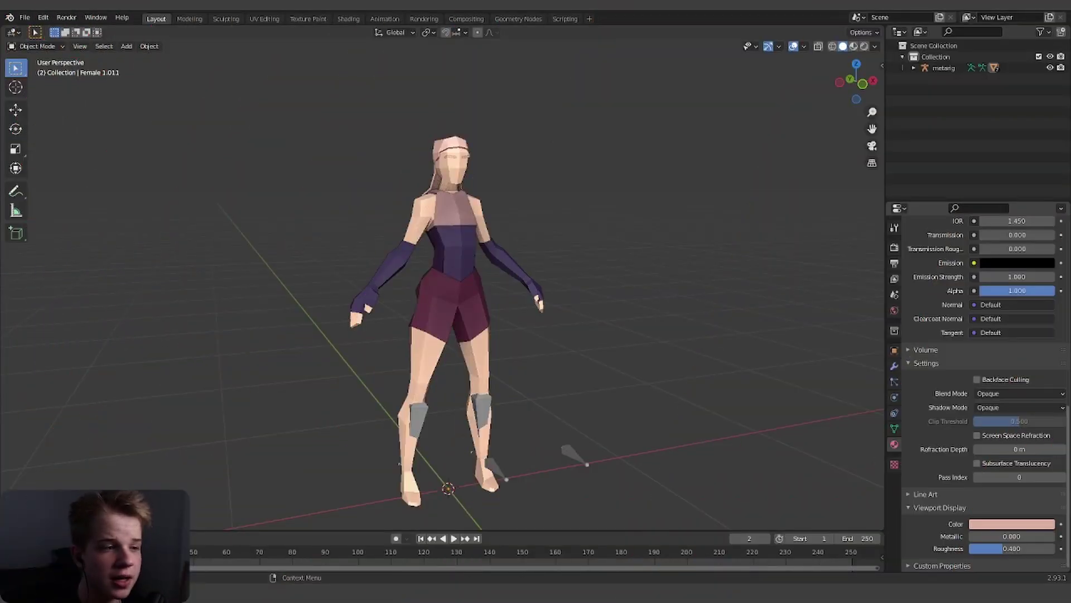
Examine the low-poly character's body and legs from the front and from several angles
{"action": "middle_click_drag", "start_coordinate": [558, 291], "coordinate": [574, 337]}
{"action": "key", "text": "KP_1"}
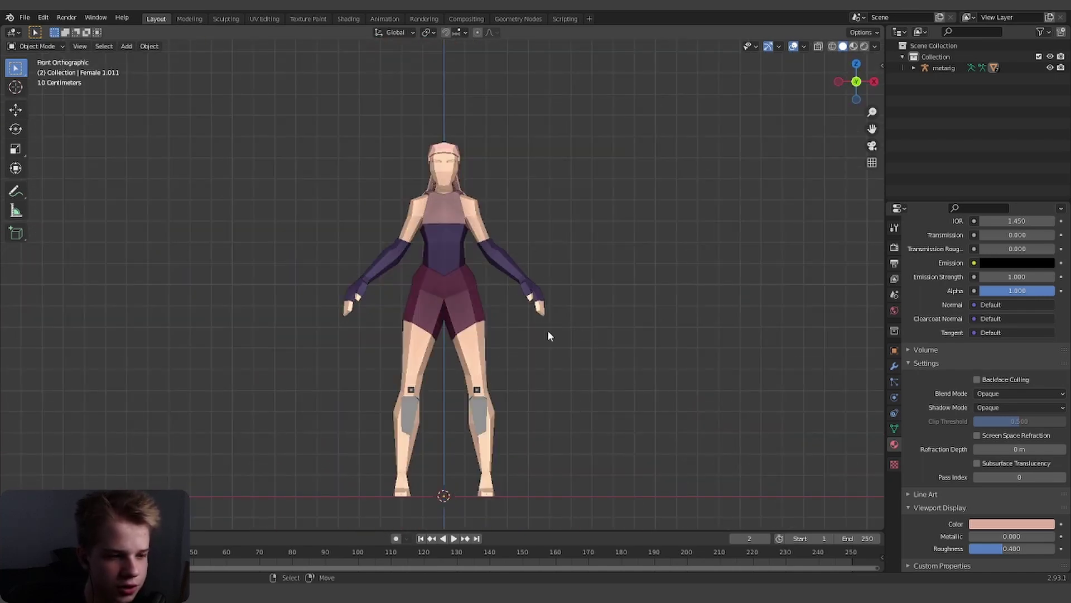
{"action": "left_click", "coordinate": [479, 407]}
{"action": "middle_click_drag", "start_coordinate": [510, 406], "coordinate": [565, 406]}
{"action": "key", "text": "z"}
{"action": "left_click", "coordinate": [393, 415]}
{"action": "key", "text": "shift+z"}
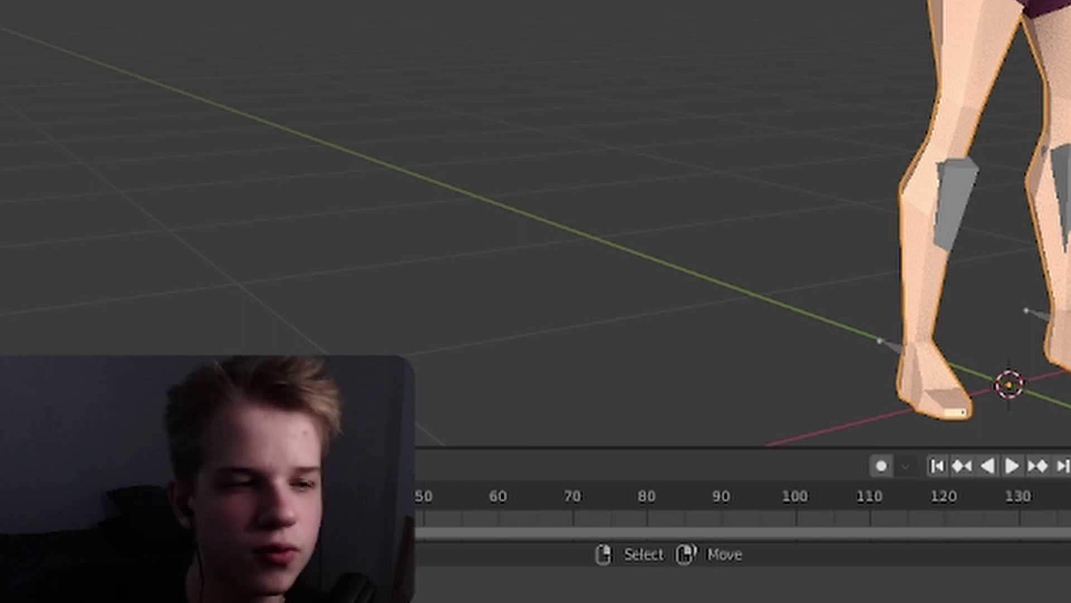
{"action": "scroll", "coordinate": [750, 223], "scroll_direction": "down", "scroll_amount": 3}
{"action": "middle_click_drag", "start_coordinate": [750, 223], "coordinate": [642, 223]}
{"action": "scroll", "coordinate": [642, 223], "scroll_direction": "up", "scroll_amount": 5}
{"action": "middle_click_drag", "start_coordinate": [522, 318], "coordinate": [527, 322]}
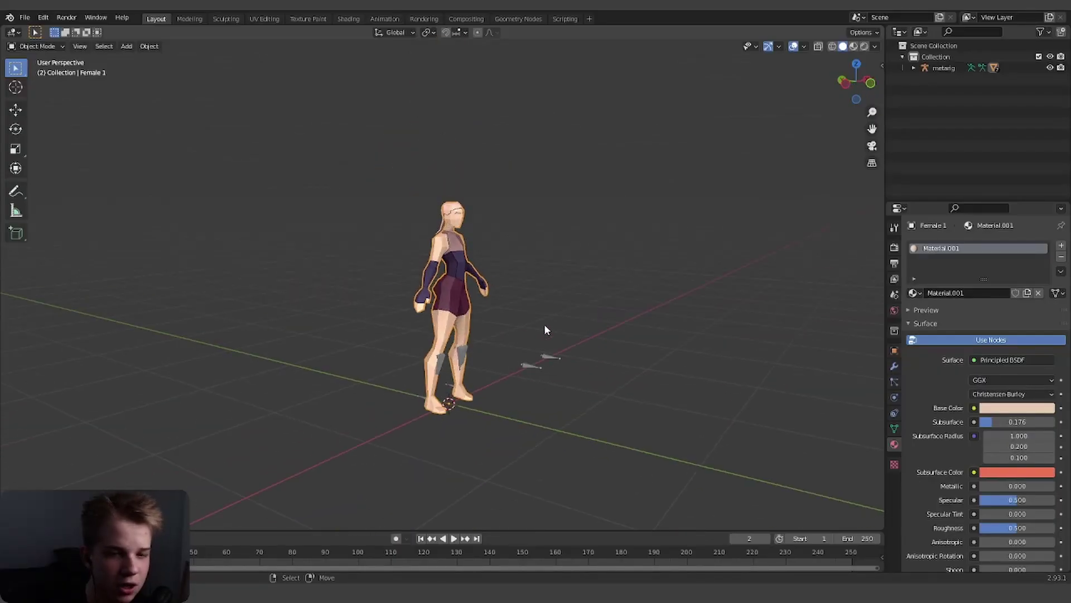
Select the metarig armature and make its bones display in front of the character mesh
{"action": "left_click", "coordinate": [464, 354]}
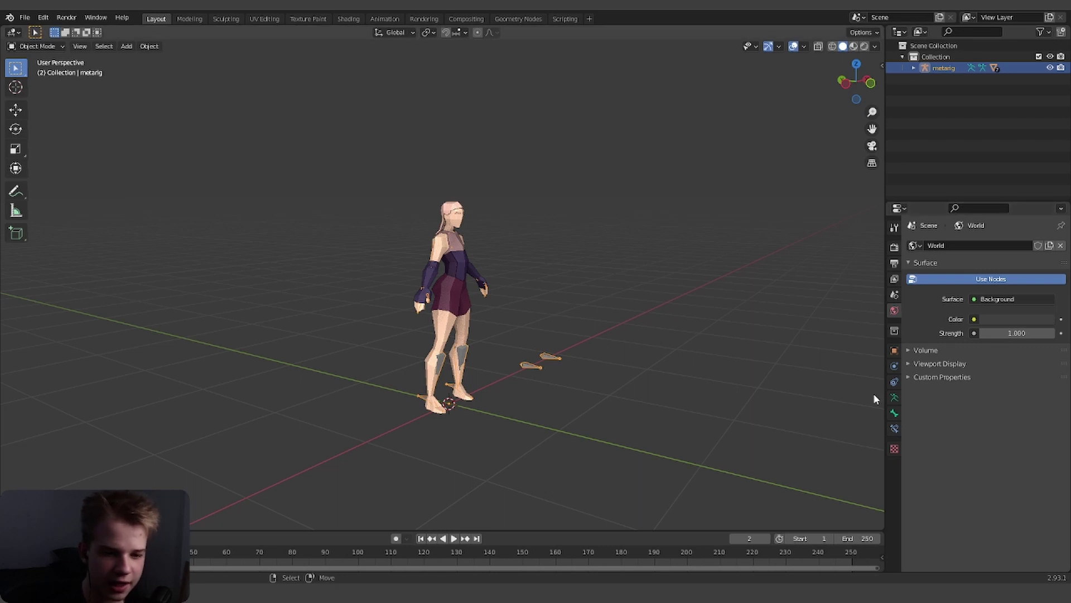
{"action": "left_click", "coordinate": [895, 398]}
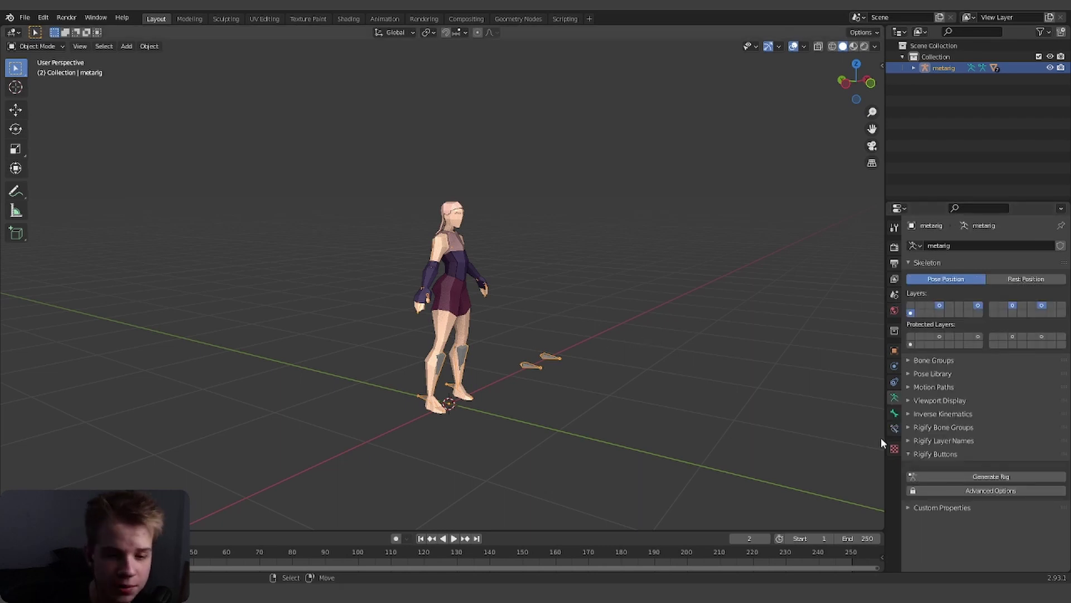
{"action": "left_click", "coordinate": [915, 400]}
{"action": "left_click", "coordinate": [974, 467]}
Reselect the metarig and examine how its bones run through the character's torso, arms and legs
{"action": "middle_click_drag", "start_coordinate": [777, 466], "coordinate": [446, 347]}
{"action": "scroll", "coordinate": [444, 267], "scroll_direction": "up", "scroll_amount": 4}
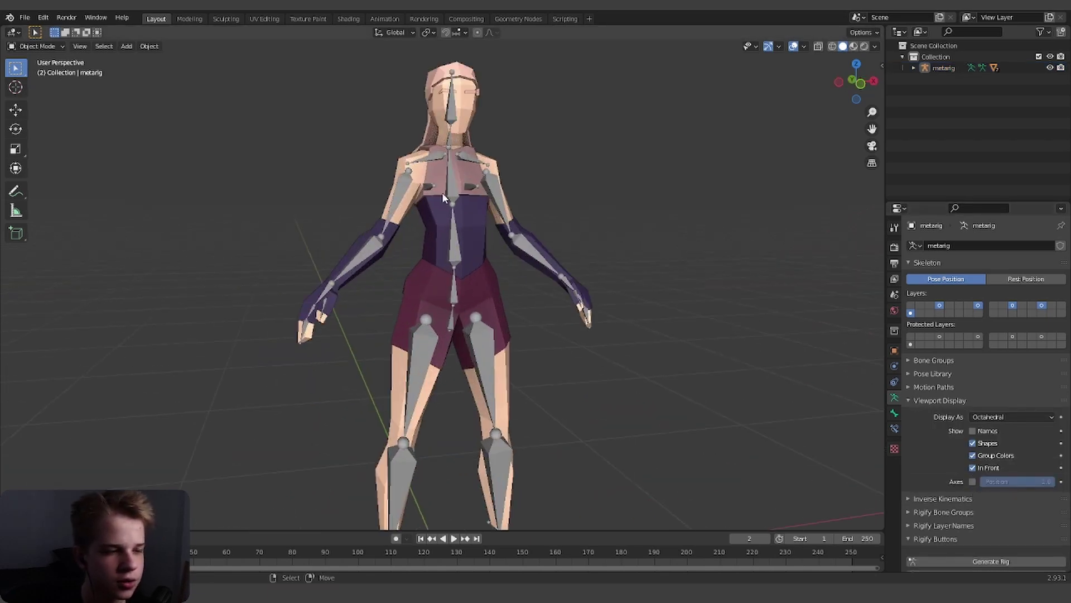
{"action": "left_click", "coordinate": [473, 189]}
{"action": "scroll", "coordinate": [473, 189], "scroll_direction": "down", "scroll_amount": 4}
{"action": "scroll", "coordinate": [454, 293], "scroll_direction": "up", "scroll_amount": 3}
{"action": "middle_click_drag", "start_coordinate": [417, 288], "coordinate": [483, 301]}
{"action": "scroll", "coordinate": [652, 381], "scroll_direction": "down", "scroll_amount": 3}
{"action": "middle_click_drag", "start_coordinate": [652, 380], "coordinate": [431, 241]}
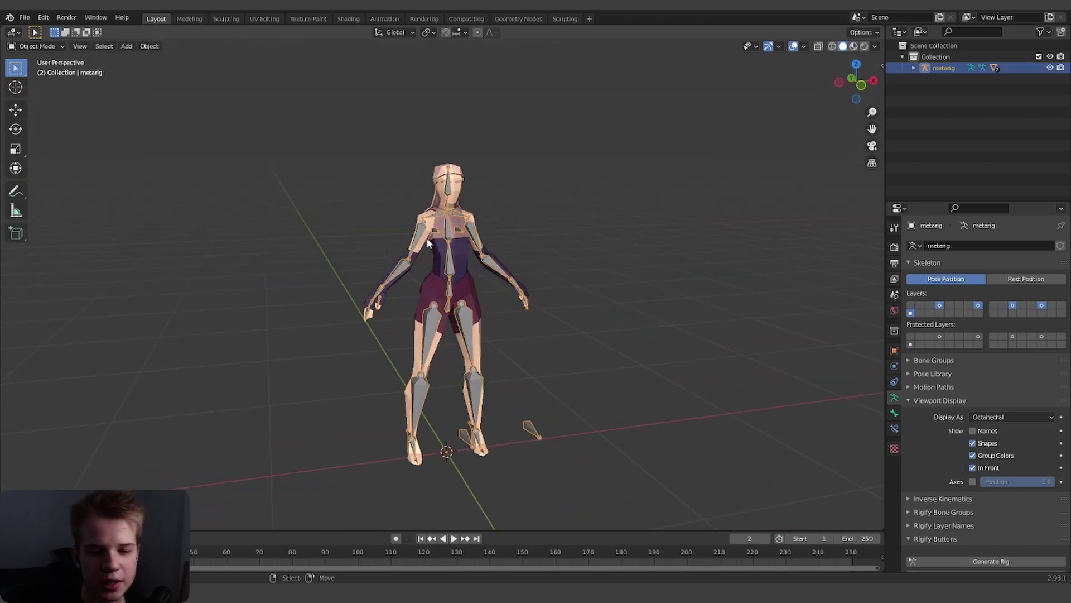
{"action": "scroll", "coordinate": [605, 235], "scroll_direction": "up", "scroll_amount": 6}
{"action": "scroll", "coordinate": [445, 158], "scroll_direction": "down", "scroll_amount": 4}
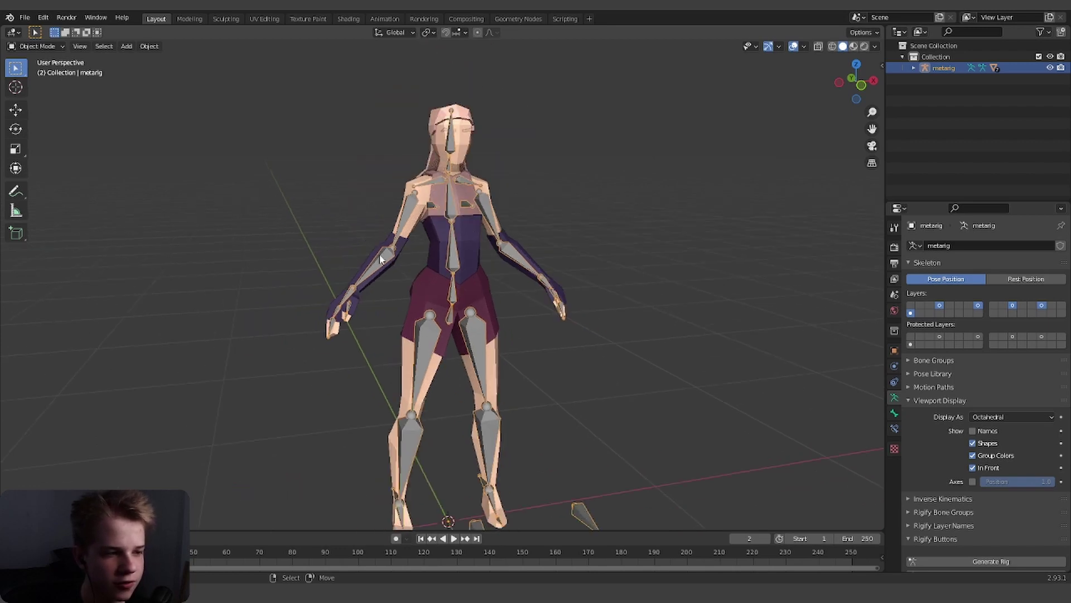
Try displaying the armature's bones as Stick and as B-Bone
{"action": "left_click", "coordinate": [987, 419]}
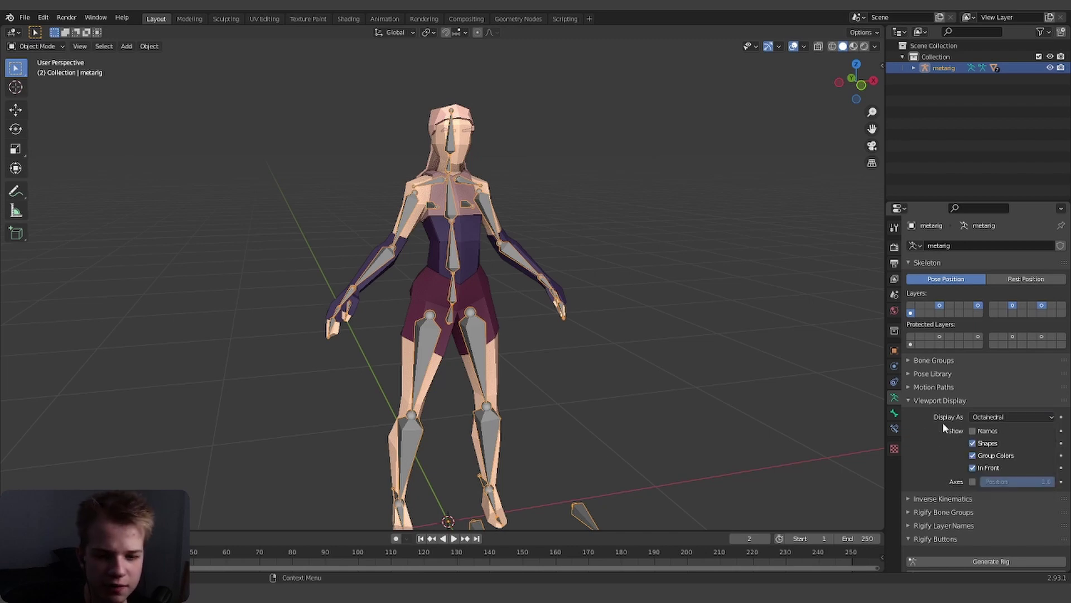
{"action": "left_click", "coordinate": [999, 419]}
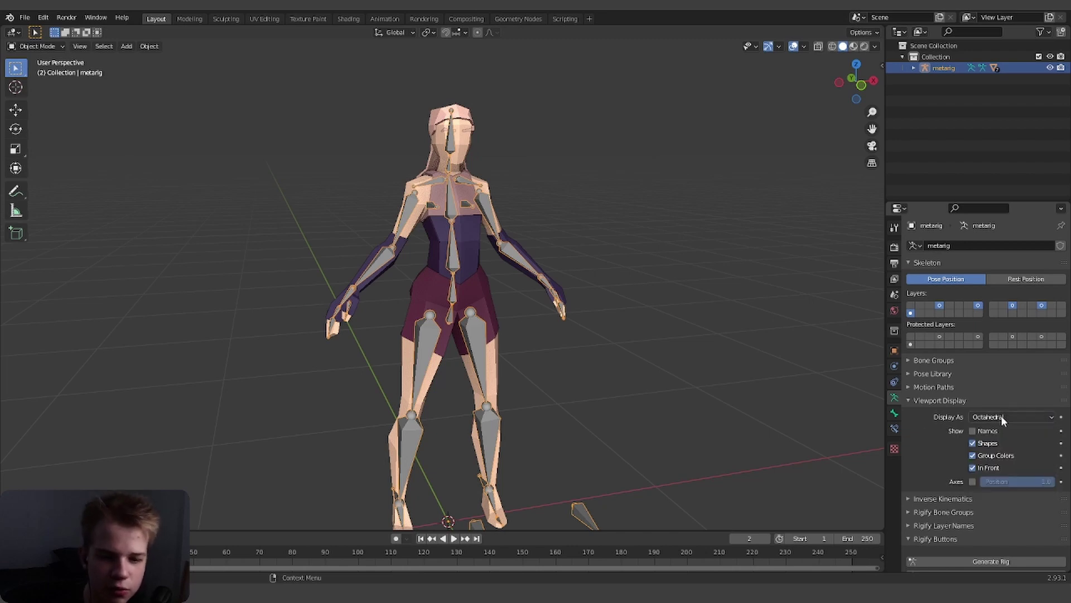
{"action": "left_click", "coordinate": [1004, 419]}
{"action": "left_click", "coordinate": [1002, 438]}
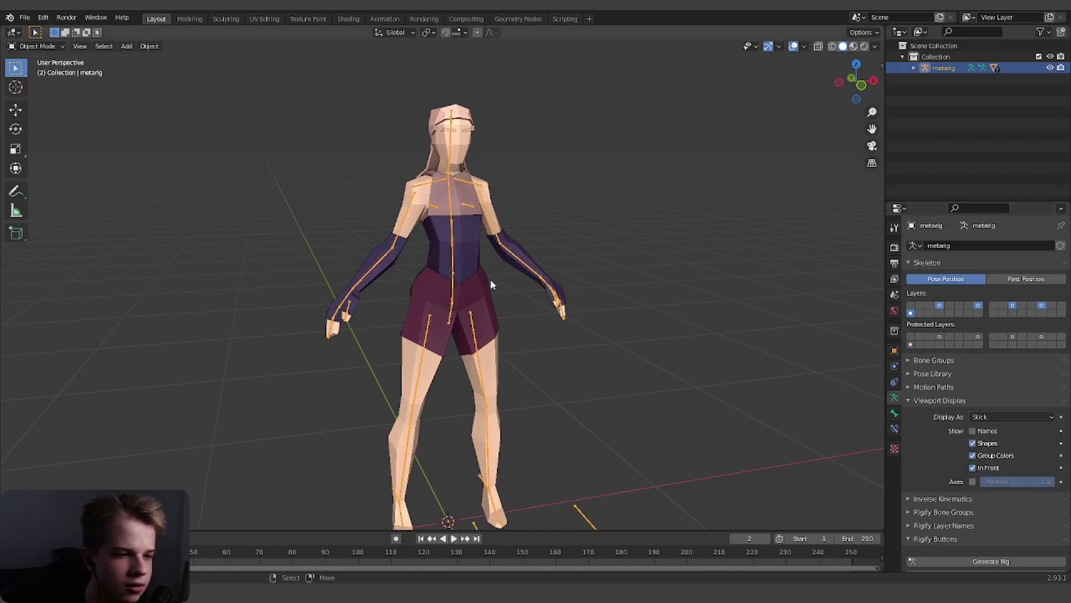
{"action": "left_click", "coordinate": [1003, 455]}
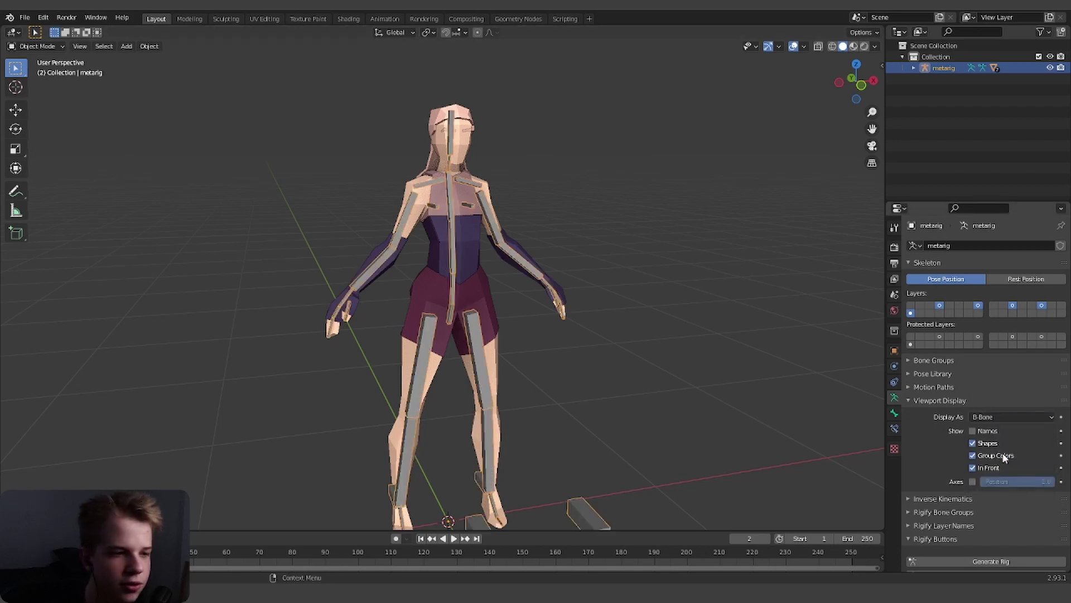
Put the armature in Edit Mode and try enlarging the B-Bone display size of the bones
{"action": "key", "text": "Tab"}
{"action": "scroll", "coordinate": [443, 282], "scroll_direction": "up", "scroll_amount": 2}
{"action": "scroll", "coordinate": [443, 282], "scroll_direction": "down", "scroll_amount": 2}
{"action": "key", "text": "Tab"}
{"action": "middle_click_drag", "start_coordinate": [470, 283], "coordinate": [530, 285]}
{"action": "key", "text": "Tab"}
{"action": "middle_click_drag", "start_coordinate": [666, 288], "coordinate": [569, 294]}
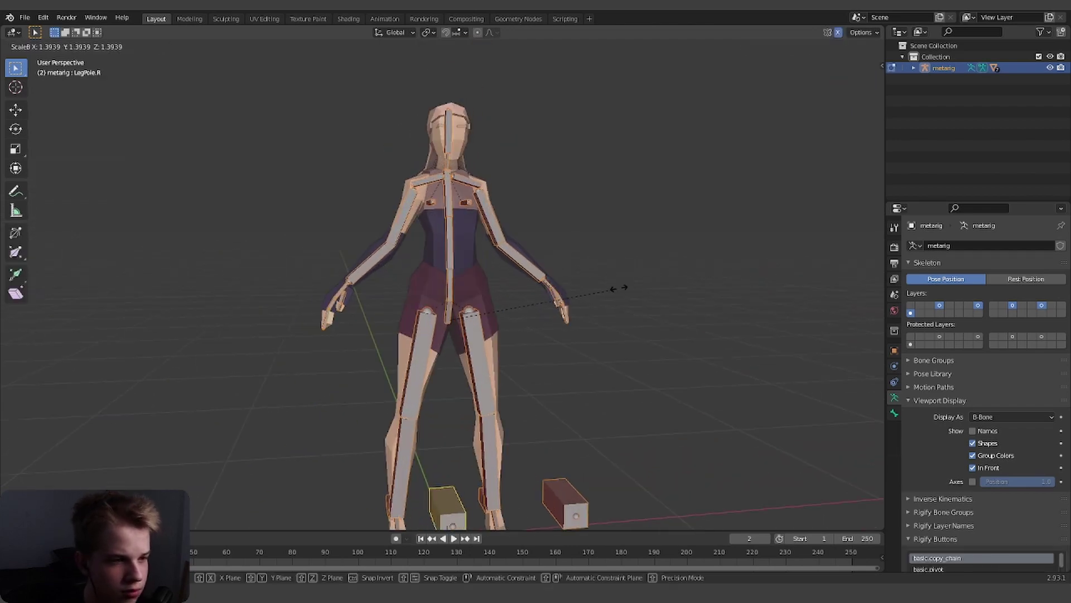
{"action": "key", "text": "Escape"}
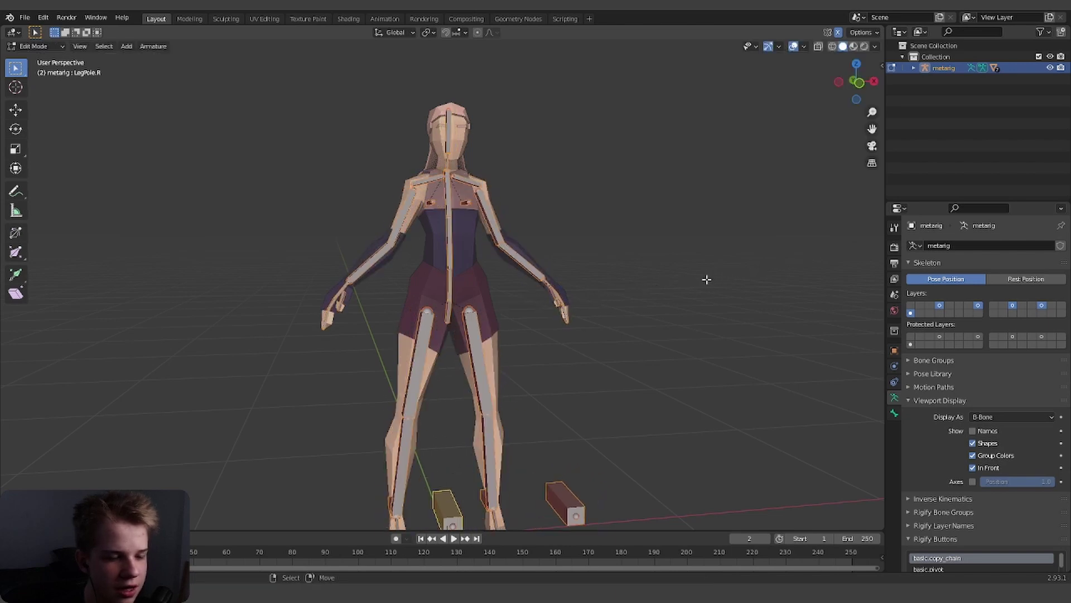
Display the bones as Envelope and try shrinking the envelope influence around them
{"action": "scroll", "coordinate": [701, 283], "scroll_direction": "down", "scroll_amount": 5}
{"action": "left_click", "coordinate": [982, 417]}
{"action": "left_click", "coordinate": [986, 466]}
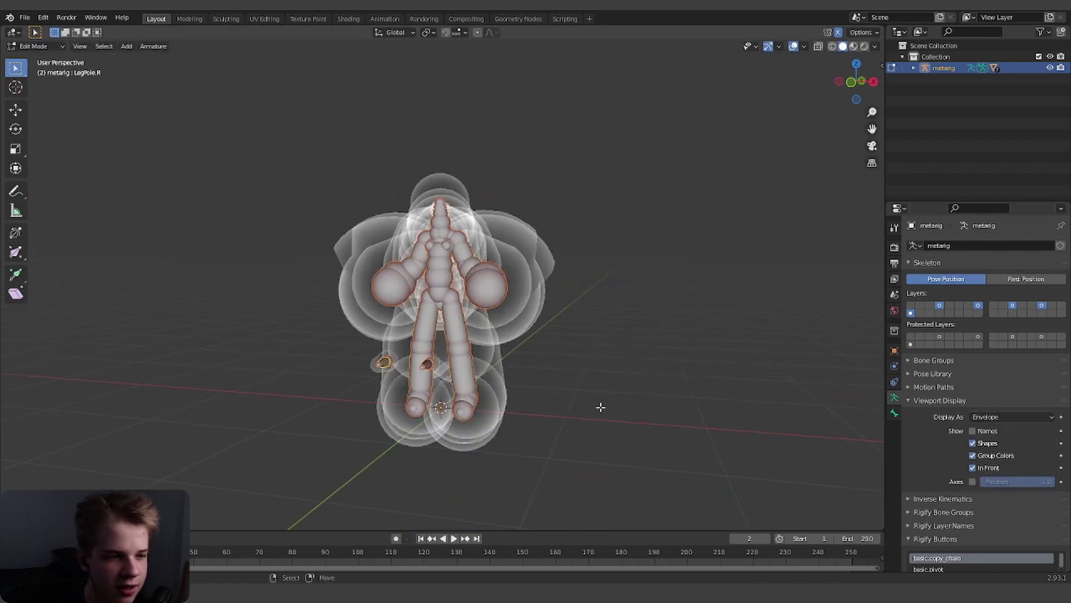
{"action": "middle_click_drag", "start_coordinate": [535, 383], "coordinate": [535, 315]}
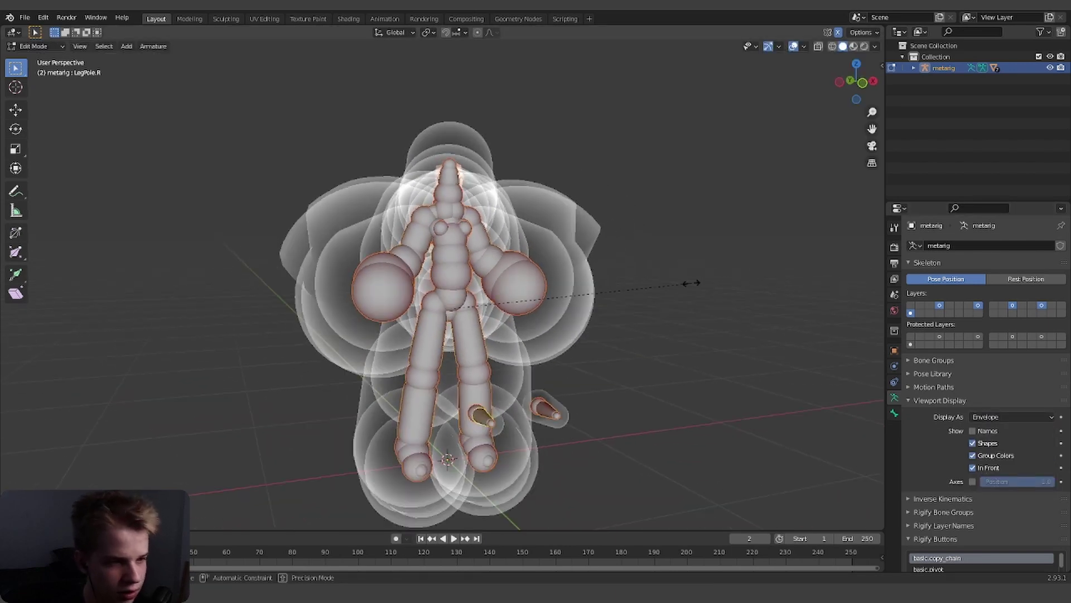
{"action": "key", "text": "ctrl+alt+s"}
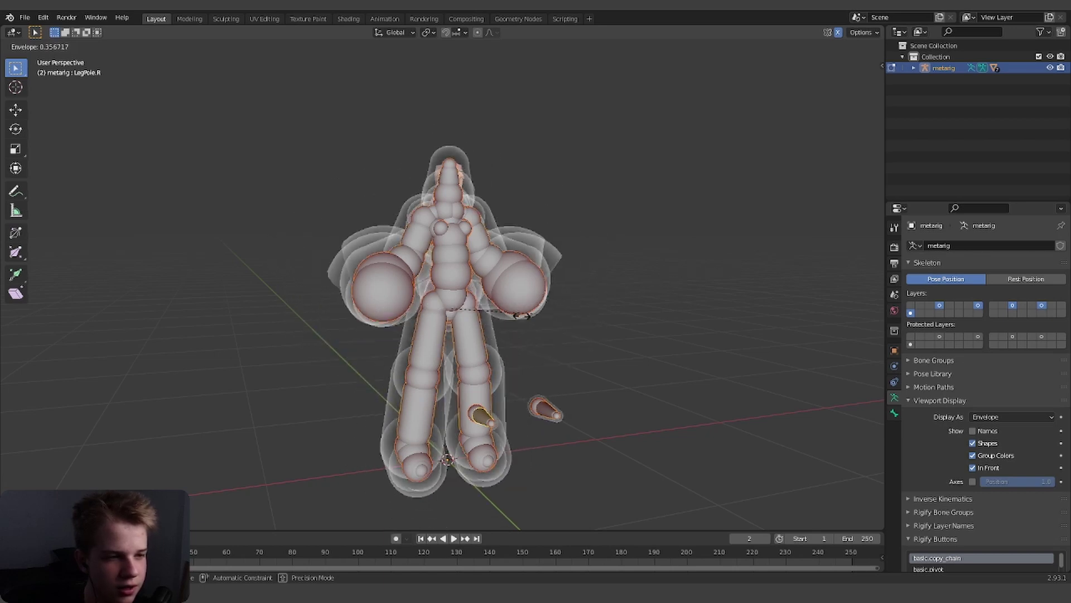
{"action": "right_click", "coordinate": [688, 282]}
Try displaying the armature's bones as Wire
{"action": "left_click", "coordinate": [1005, 418]}
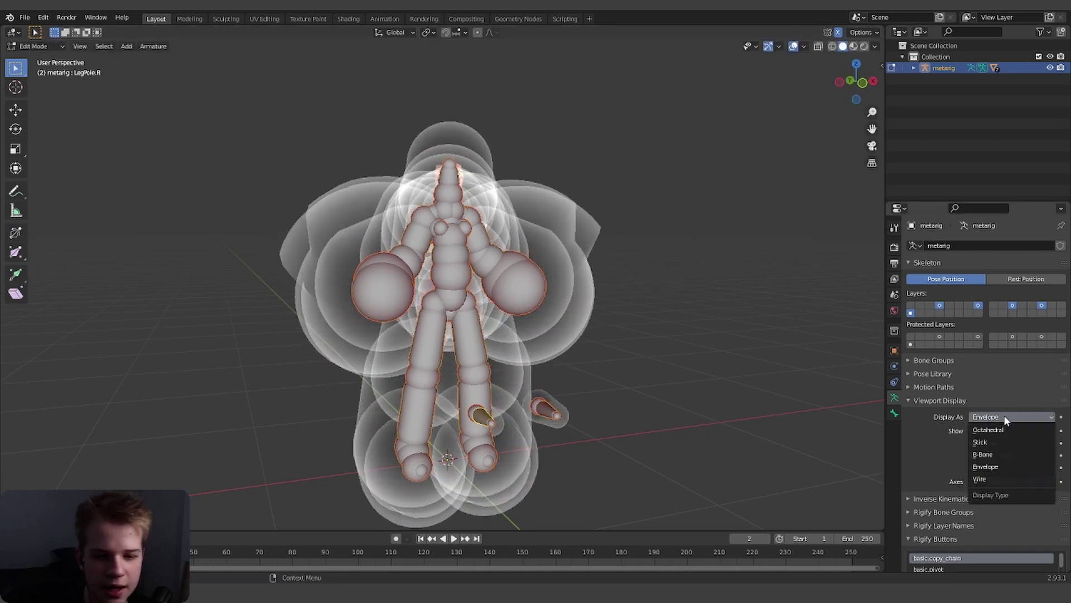
{"action": "left_click", "coordinate": [993, 479]}
{"action": "scroll", "coordinate": [505, 278], "scroll_direction": "up", "scroll_amount": 6}
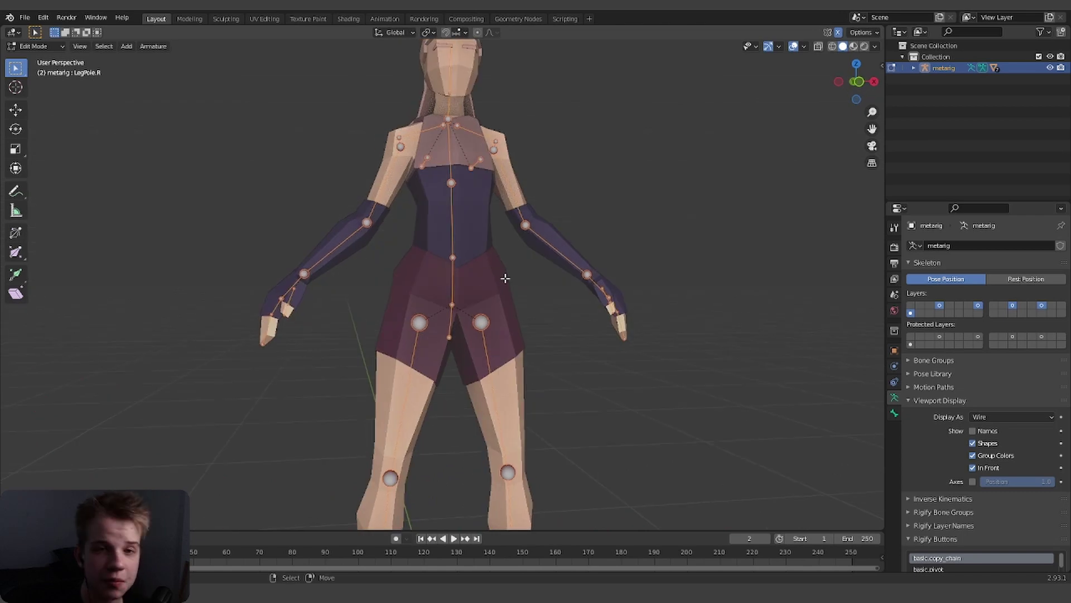
Set the bone display to Octahedral, deselect all bones and show the rig from the front
{"action": "left_click", "coordinate": [1011, 417]}
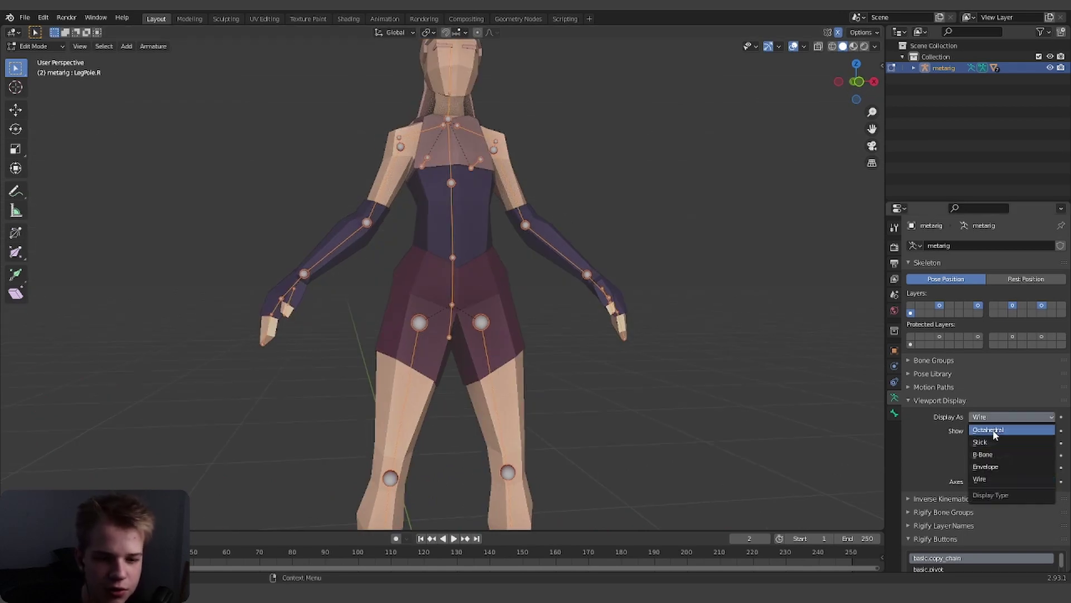
{"action": "left_click", "coordinate": [993, 430]}
{"action": "middle_click_drag", "start_coordinate": [564, 304], "coordinate": [657, 298]}
{"action": "scroll", "coordinate": [474, 307], "scroll_direction": "down", "scroll_amount": 5}
{"action": "scroll", "coordinate": [567, 304], "scroll_direction": "up", "scroll_amount": 3}
{"action": "key", "text": "alt+a"}
{"action": "key", "text": "KP_1"}
{"action": "scroll", "coordinate": [618, 220], "scroll_direction": "up", "scroll_amount": 6}
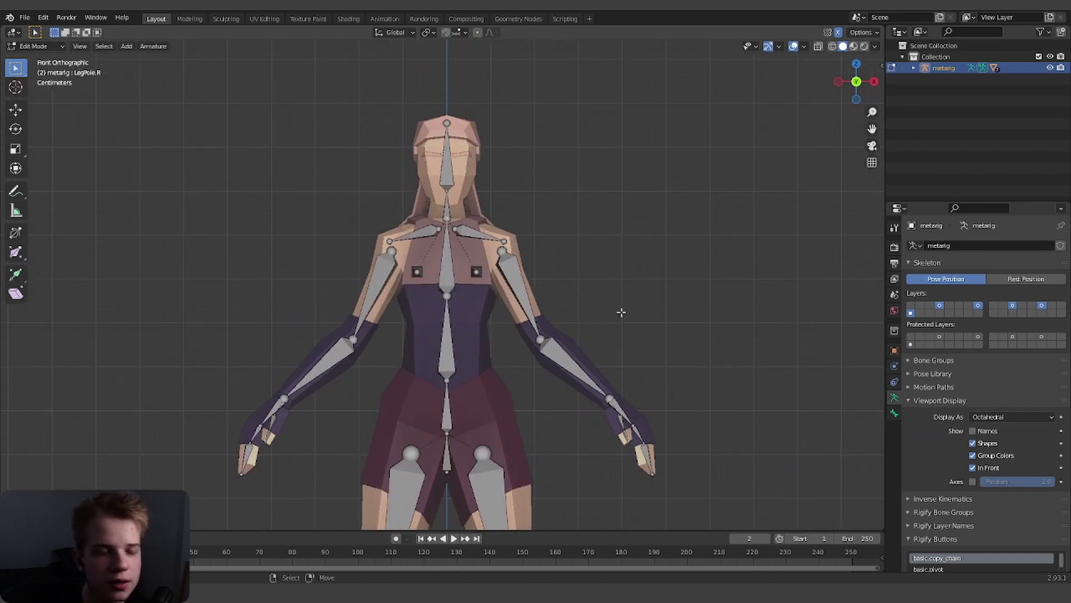
{"action": "scroll", "coordinate": [454, 312], "scroll_direction": "down", "scroll_amount": 3}
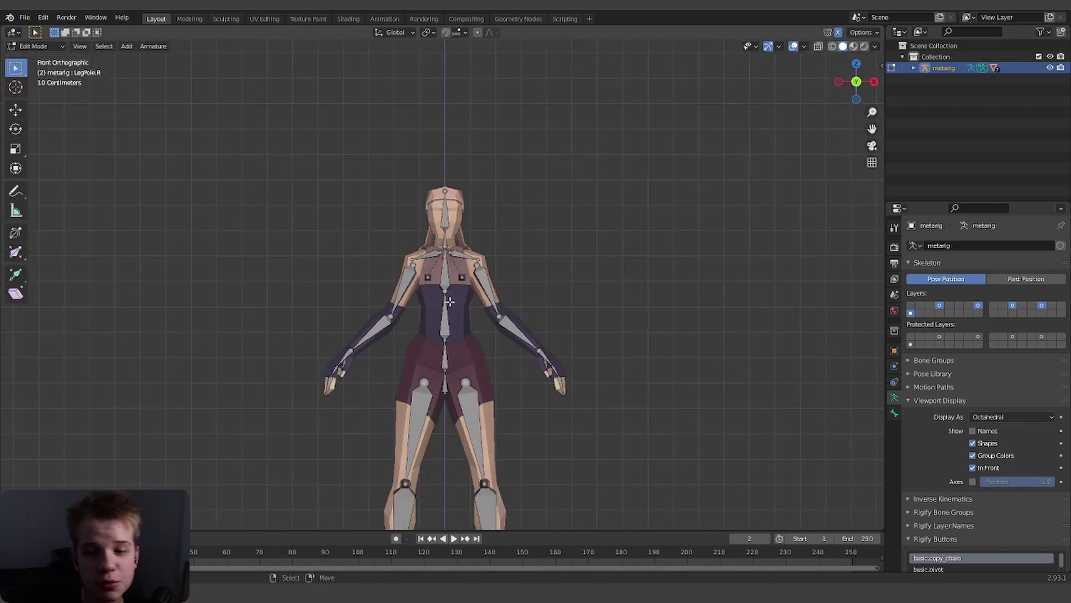
{"action": "scroll", "coordinate": [472, 268], "scroll_direction": "up", "scroll_amount": 5}
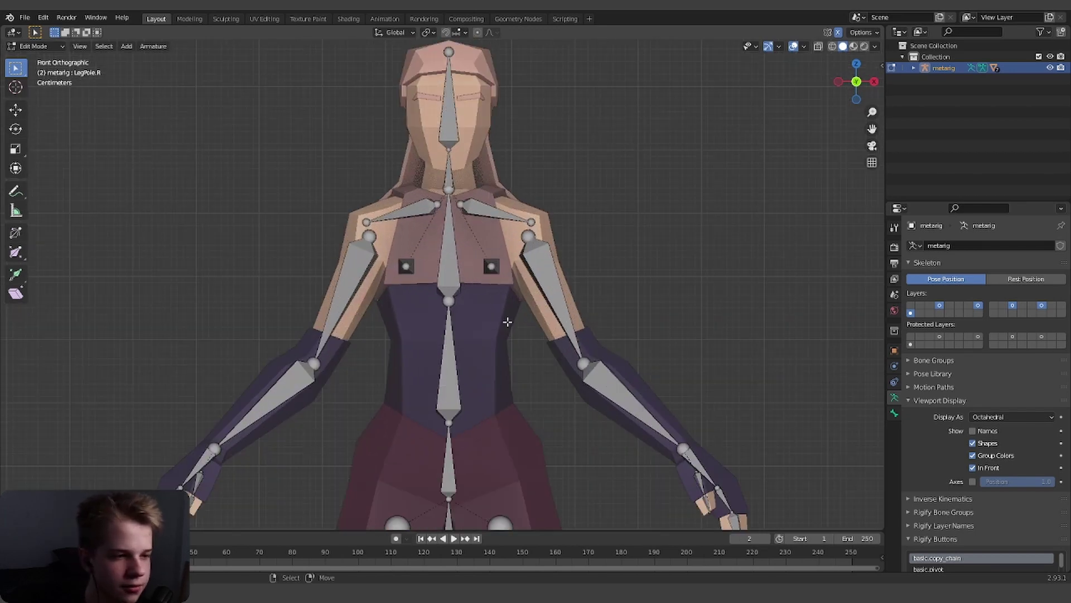
{"action": "scroll", "coordinate": [522, 271], "scroll_direction": "down", "scroll_amount": 1}
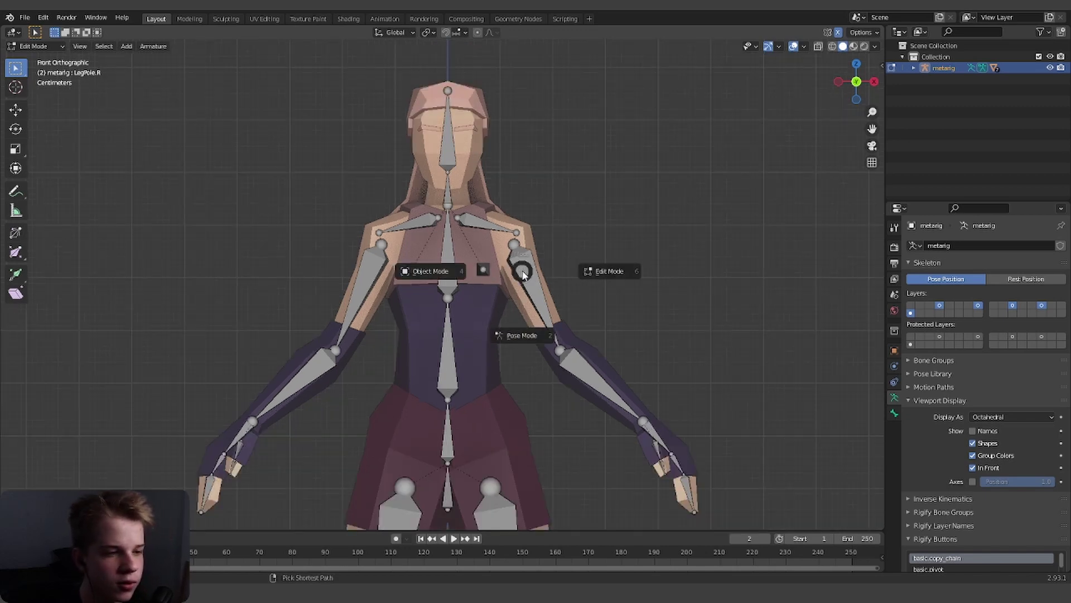
Switch the armature to Pose Mode and select the left shin bone
{"action": "left_click", "coordinate": [530, 337]}
{"action": "scroll", "coordinate": [502, 343], "scroll_direction": "down", "scroll_amount": 4}
{"action": "scroll", "coordinate": [473, 348], "scroll_direction": "up", "scroll_amount": 6}
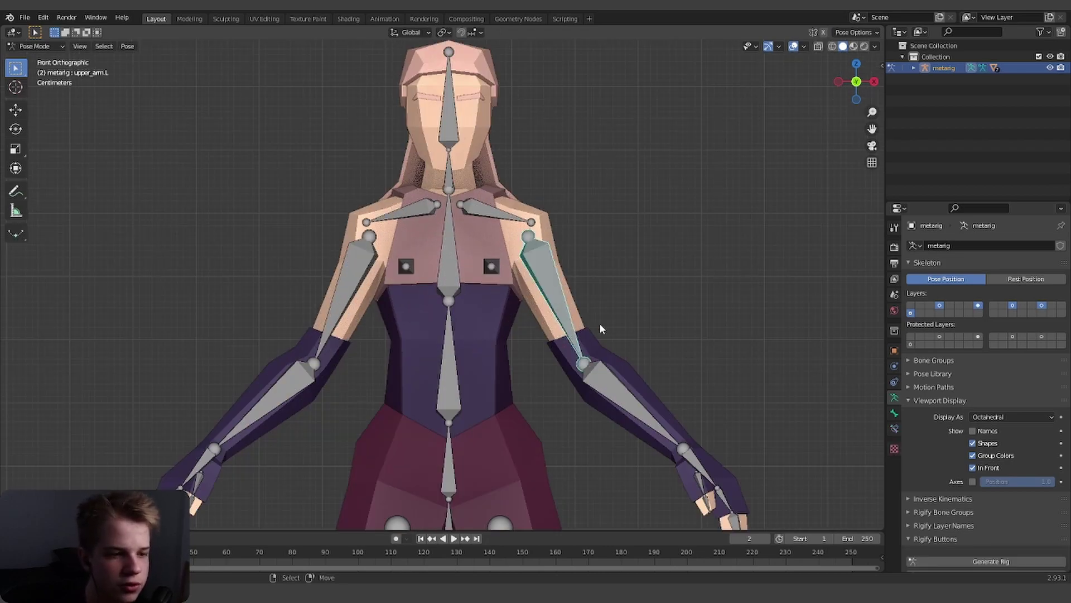
{"action": "scroll", "coordinate": [613, 348], "scroll_direction": "down", "scroll_amount": 5}
{"action": "middle_click_drag", "start_coordinate": [416, 431], "coordinate": [491, 386]}
{"action": "left_click", "coordinate": [491, 386]}
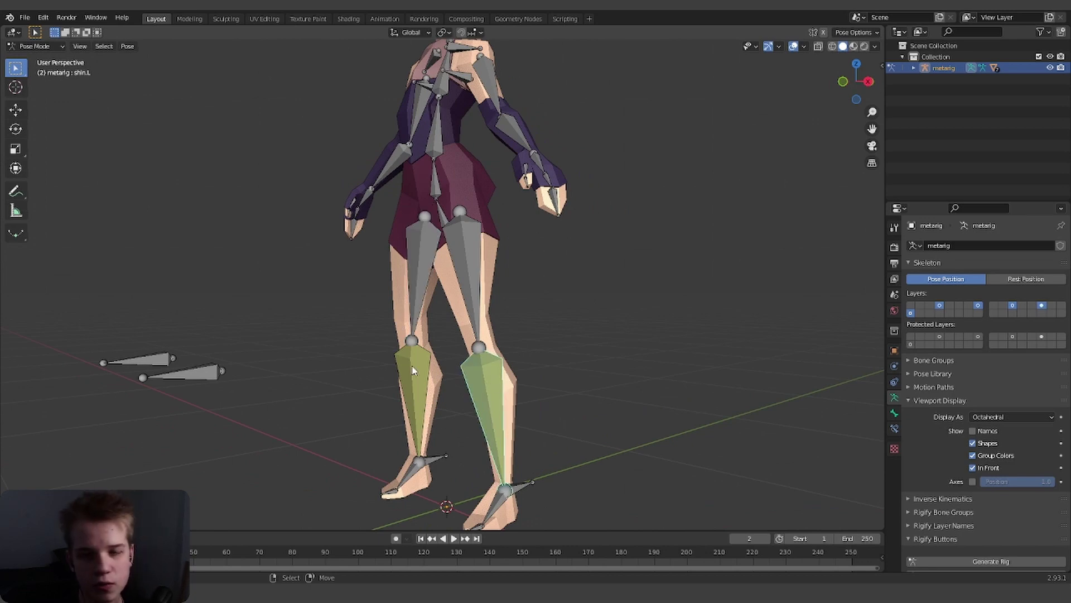
{"action": "scroll", "coordinate": [412, 296], "scroll_direction": "down", "scroll_amount": 3}
{"action": "scroll", "coordinate": [556, 334], "scroll_direction": "up", "scroll_amount": 4}
{"action": "middle_click_drag", "start_coordinate": [536, 175], "coordinate": [472, 207], "text": "shift"}
{"action": "scroll", "coordinate": [503, 225], "scroll_direction": "down", "scroll_amount": 4}
{"action": "scroll", "coordinate": [472, 210], "scroll_direction": "up", "scroll_amount": 4}
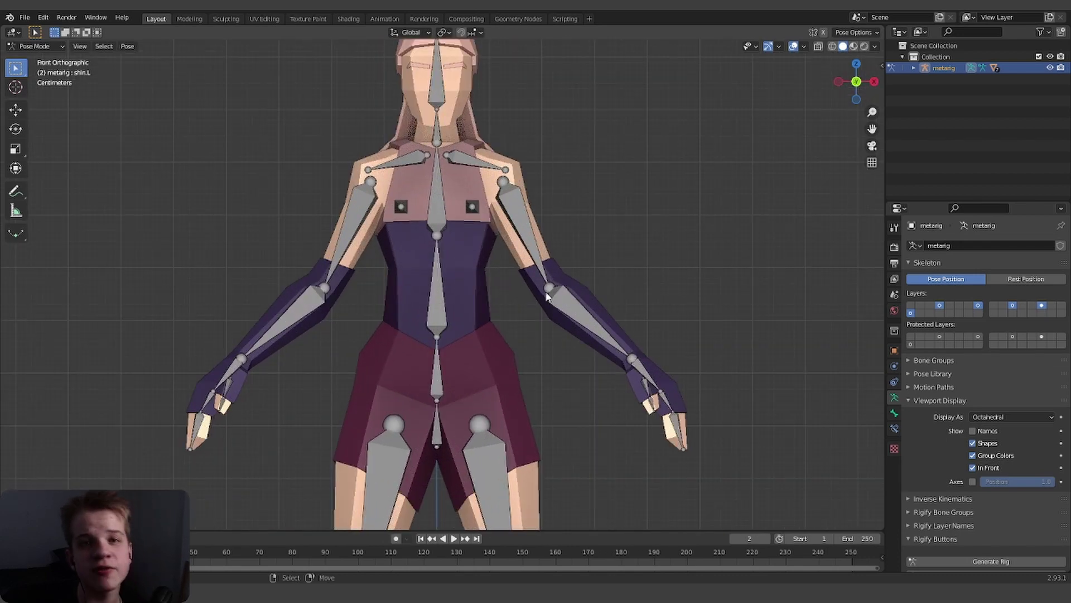
Select the left upper arm bone and sketch annotation guide lines for a forward-bent arm in front of the body
{"action": "scroll", "coordinate": [514, 275], "scroll_direction": "up", "scroll_amount": 3}
{"action": "left_click", "coordinate": [588, 208]}
{"action": "scroll", "coordinate": [681, 267], "scroll_direction": "down", "scroll_amount": 5}
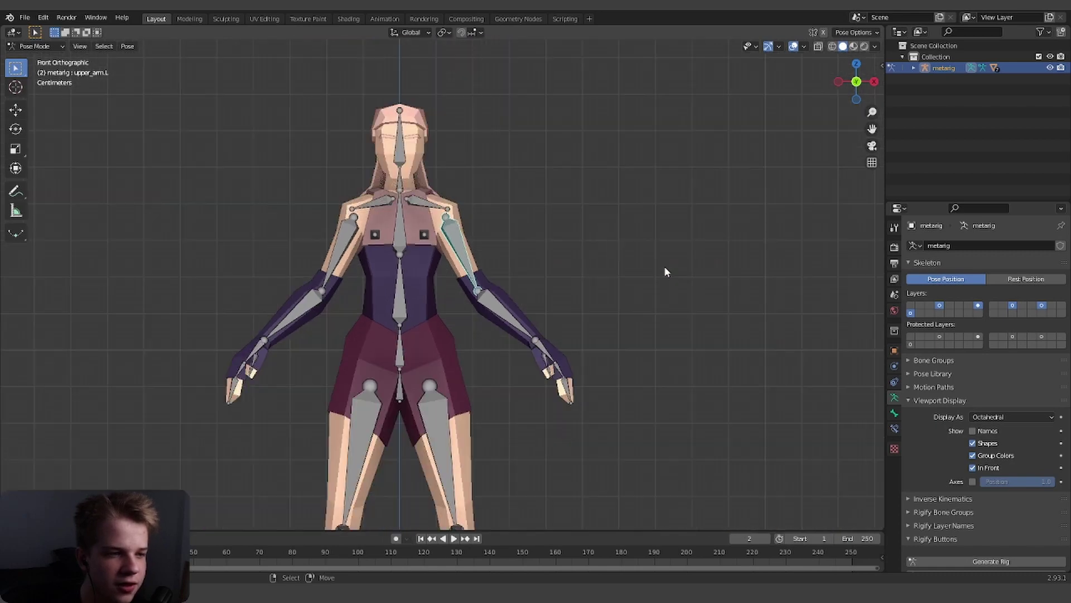
{"action": "scroll", "coordinate": [669, 301], "scroll_direction": "up", "scroll_amount": 1}
{"action": "middle_click_drag", "start_coordinate": [671, 308], "coordinate": [446, 283]}
{"action": "key", "text": "KP_3"}
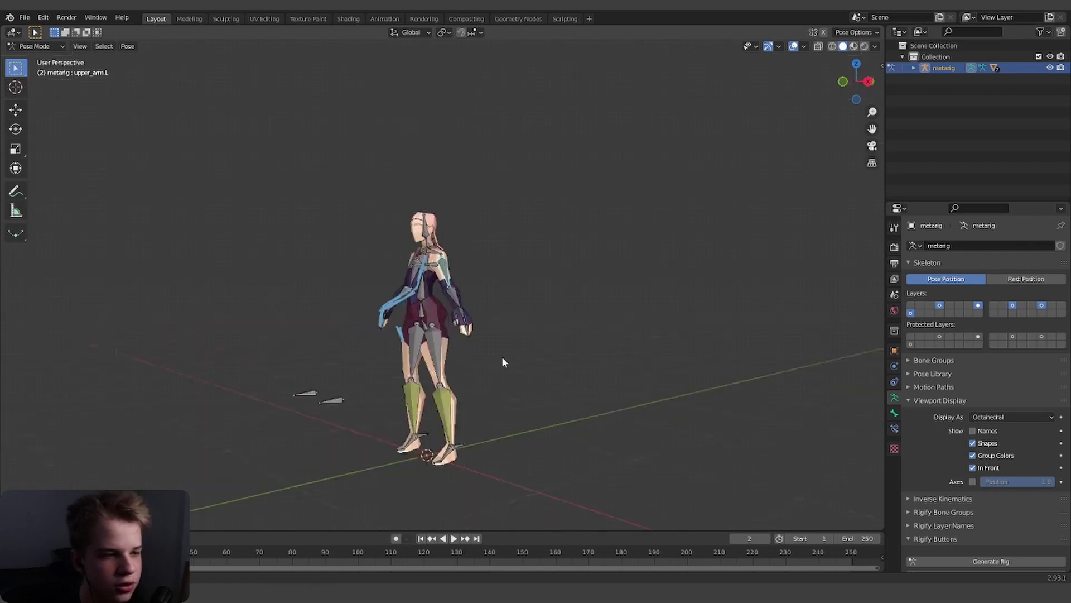
In the right side view, rotate the left upper arm bone forward toward the annotated guide lines
{"action": "mouse_move", "coordinate": [503, 360]}
{"action": "middle_mouse_down"}
{"action": "mouse_move", "coordinate": [591, 367]}
{"action": "mouse_move", "coordinate": [502, 337]}
{"action": "middle_mouse_up"}
{"action": "key", "text": "KP_1"}
{"action": "key", "text": "KP_3"}
{"action": "scroll", "coordinate": [491, 324], "scroll_direction": "up", "scroll_amount": 4}
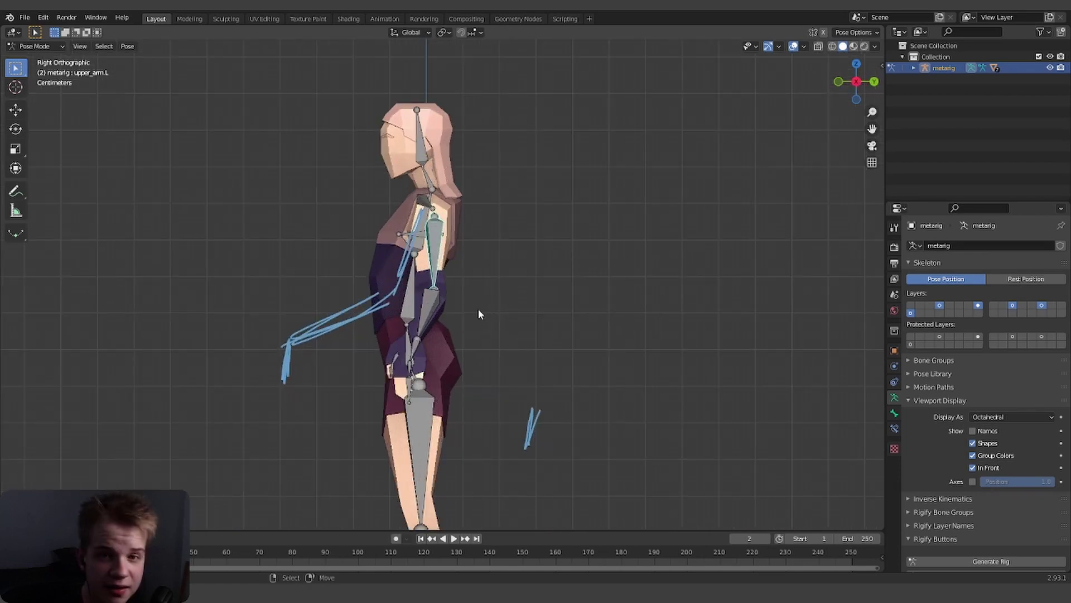
{"action": "scroll", "coordinate": [479, 314], "scroll_direction": "up", "scroll_amount": 3}
{"action": "scroll", "coordinate": [541, 299], "scroll_direction": "down", "scroll_amount": 1}
{"action": "key", "text": "r"}
{"action": "left_click", "coordinate": [627, 311]}
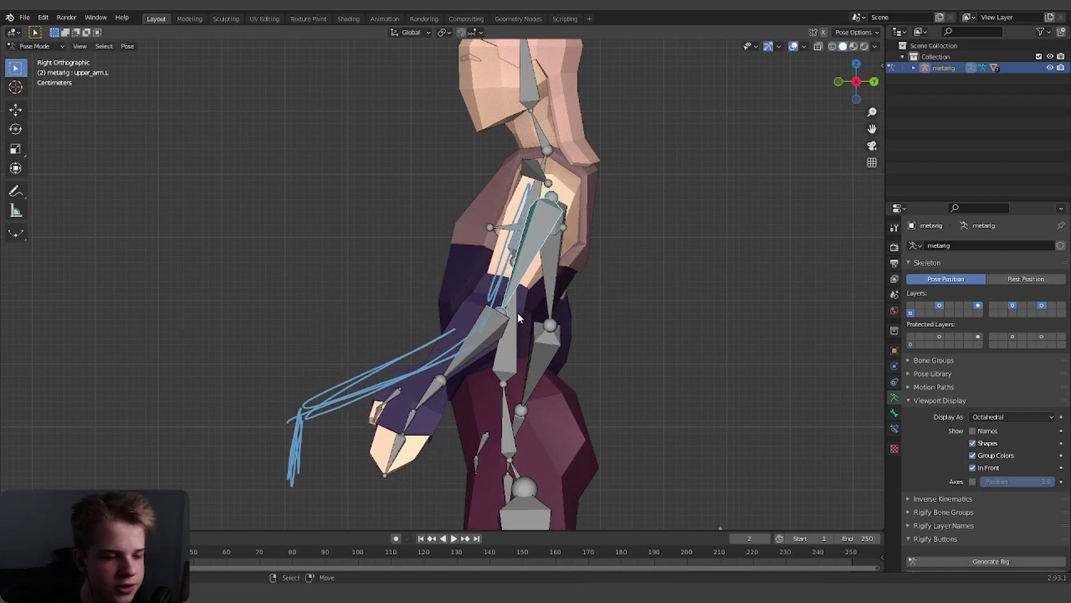
Rotate the left forearm up toward the annotated guide and angle the left hand downward
{"action": "left_click", "coordinate": [475, 338]}
{"action": "key", "text": "r"}
{"action": "left_click", "coordinate": [637, 330]}
{"action": "middle_click_drag", "start_coordinate": [489, 444], "coordinate": [599, 302], "text": "shift"}
{"action": "scroll", "coordinate": [462, 370], "scroll_direction": "up", "scroll_amount": 4}
{"action": "left_click", "coordinate": [310, 299]}
{"action": "key", "text": "r"}
{"action": "left_click", "coordinate": [458, 271]}
{"action": "scroll", "coordinate": [456, 301], "scroll_direction": "down", "scroll_amount": 4}
In the front view, rotate the left upper arm slightly inward and adjust the left forearm outward
{"action": "key", "text": "grave"}
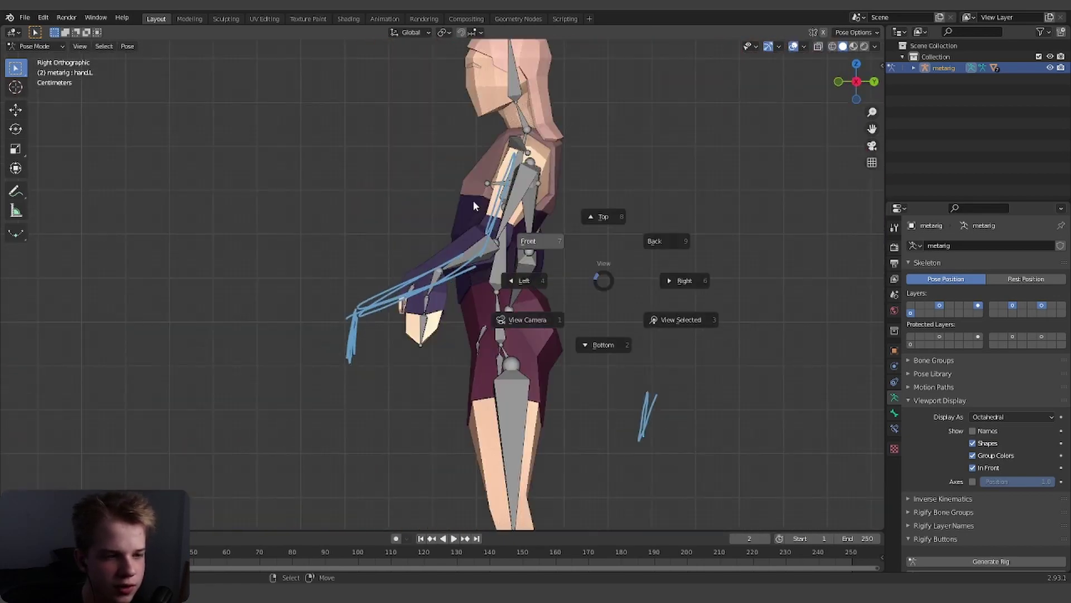
{"action": "left_click", "coordinate": [461, 190]}
{"action": "left_click", "coordinate": [469, 204]}
{"action": "key", "text": "r"}
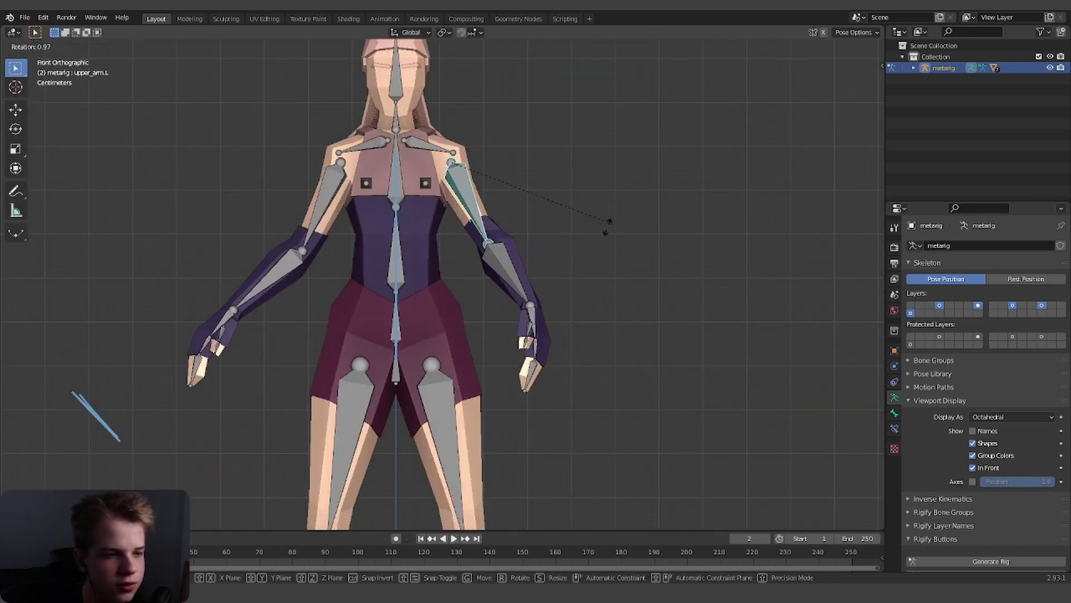
{"action": "left_click", "coordinate": [572, 244]}
{"action": "right_click", "coordinate": [501, 269]}
{"action": "key", "text": "r"}
{"action": "left_click", "coordinate": [580, 228]}
In the right side view, move the left leg's IK bone up and forward to bend the knee, and tilt the left foot's toes downward
{"action": "key", "text": "grave"}
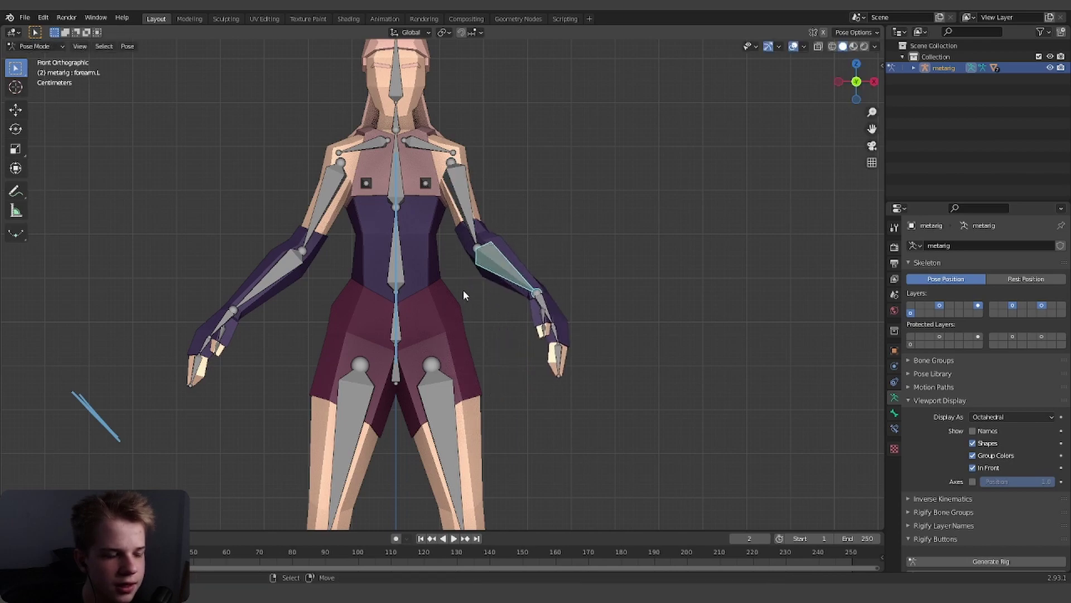
{"action": "left_click", "coordinate": [492, 302]}
{"action": "scroll", "coordinate": [537, 370], "scroll_direction": "up", "scroll_amount": 5}
{"action": "left_click", "coordinate": [508, 385]}
{"action": "key", "text": "g"}
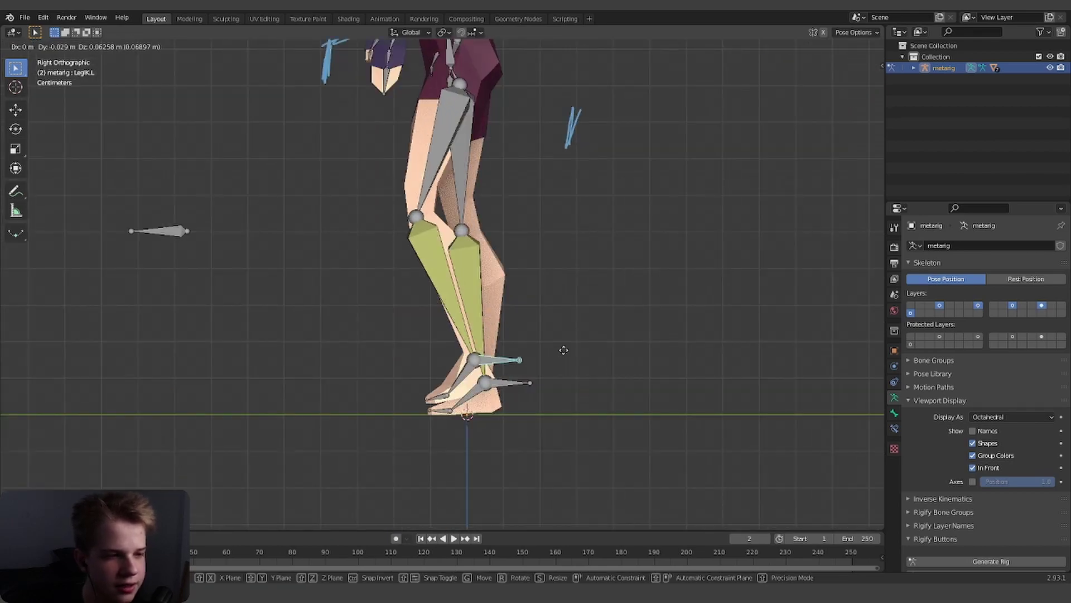
{"action": "left_click", "coordinate": [417, 311]}
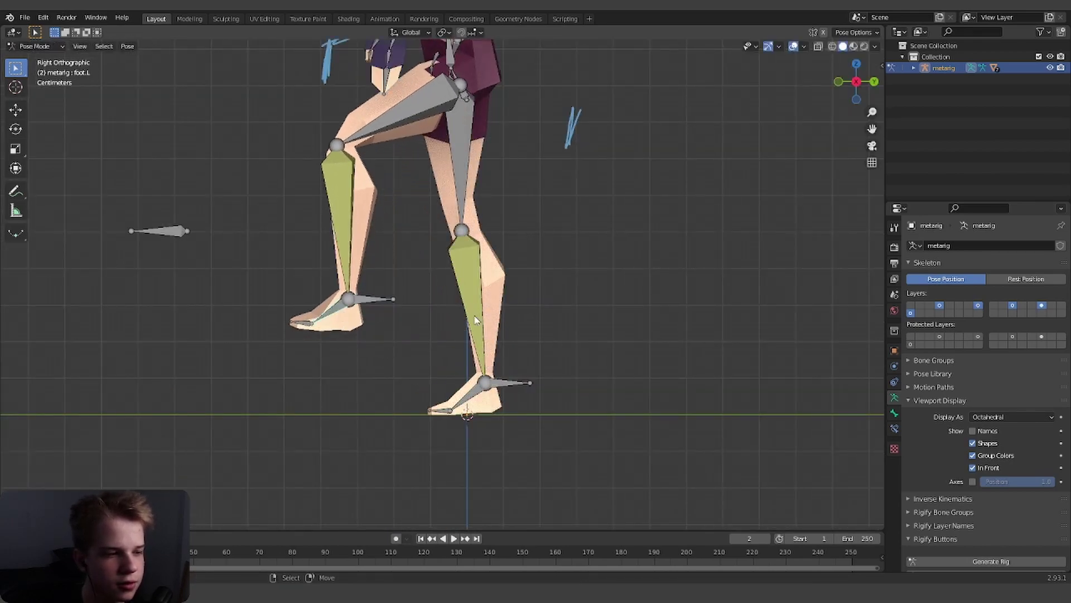
{"action": "key", "text": "r"}
{"action": "left_click", "coordinate": [501, 240]}
Try moving the left leg's IK bone and rotating the left thigh bone
{"action": "scroll", "coordinate": [413, 279], "scroll_direction": "down", "scroll_amount": 1}
{"action": "middle_click_drag", "start_coordinate": [411, 280], "coordinate": [436, 379], "text": "shift"}
{"action": "right_click", "coordinate": [402, 395]}
{"action": "key", "text": "g"}
{"action": "right_click", "coordinate": [518, 404]}
{"action": "key", "text": "r"}
{"action": "right_click", "coordinate": [481, 341]}
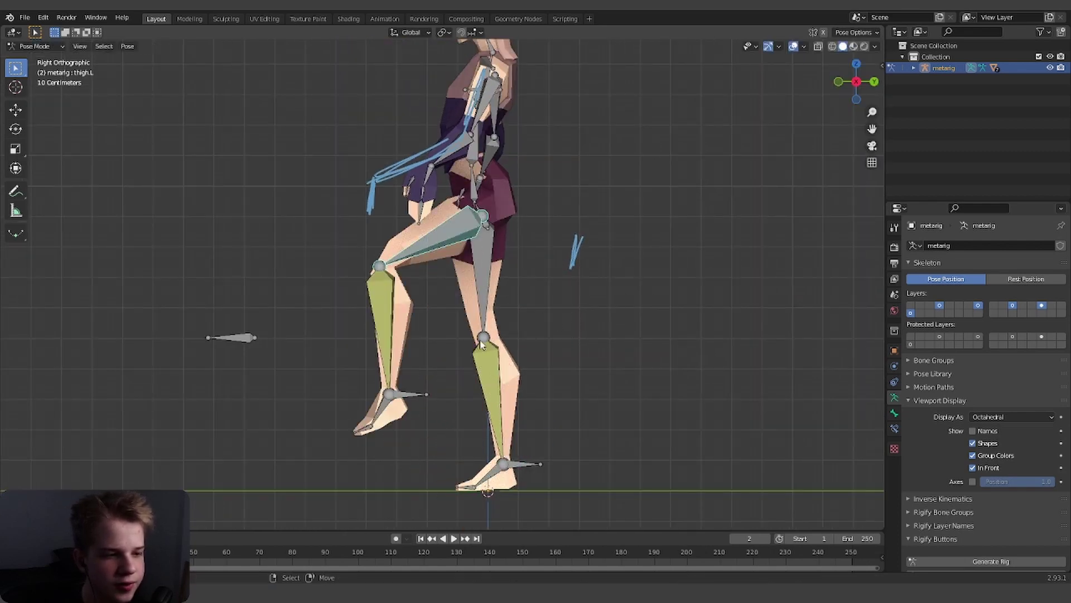
Disable the right shin's IK constraint, and rotate the right thigh forward and the right shin directly
{"action": "left_click", "coordinate": [895, 429]}
{"action": "left_click", "coordinate": [1031, 265]}
{"action": "middle_click_drag", "start_coordinate": [569, 352], "coordinate": [569, 284], "text": "shift"}
{"action": "scroll", "coordinate": [569, 282], "scroll_direction": "down", "scroll_amount": 1}
{"action": "left_click", "coordinate": [475, 234]}
{"action": "key", "text": "r"}
{"action": "left_click", "coordinate": [511, 356]}
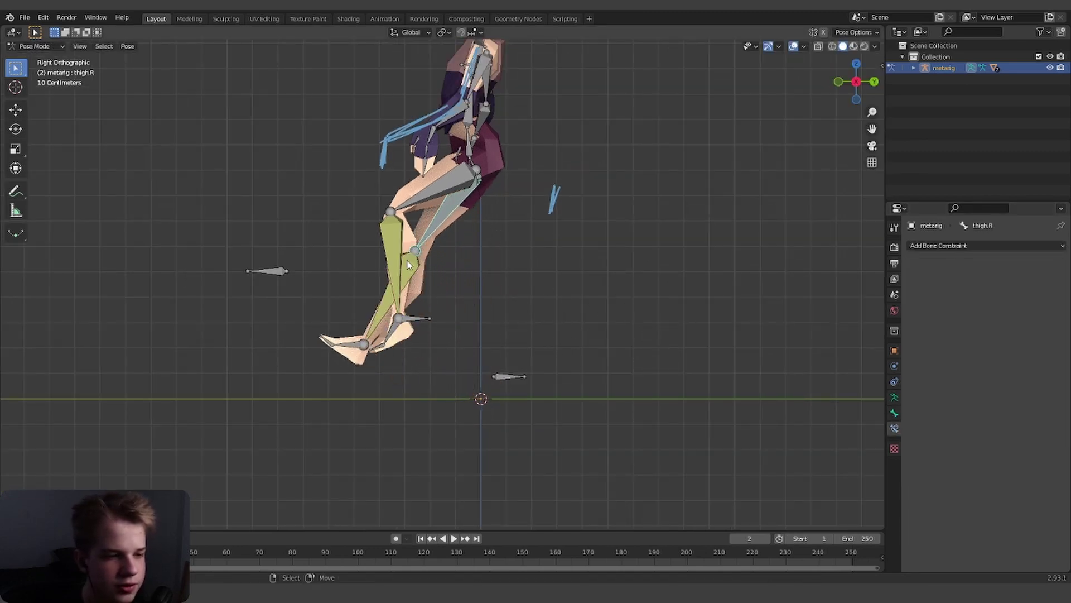
{"action": "right_click", "coordinate": [408, 262]}
{"action": "key", "text": "r"}
{"action": "left_click", "coordinate": [560, 93]}
Re-enable the right shin's IK constraint and reposition the right leg with its IK bone
{"action": "middle_click_drag", "start_coordinate": [560, 98], "coordinate": [653, 253]}
{"action": "left_click", "coordinate": [1032, 265]}
{"action": "middle_click_drag", "start_coordinate": [692, 312], "coordinate": [483, 342]}
{"action": "left_click", "coordinate": [483, 342]}
{"action": "key", "text": "g"}
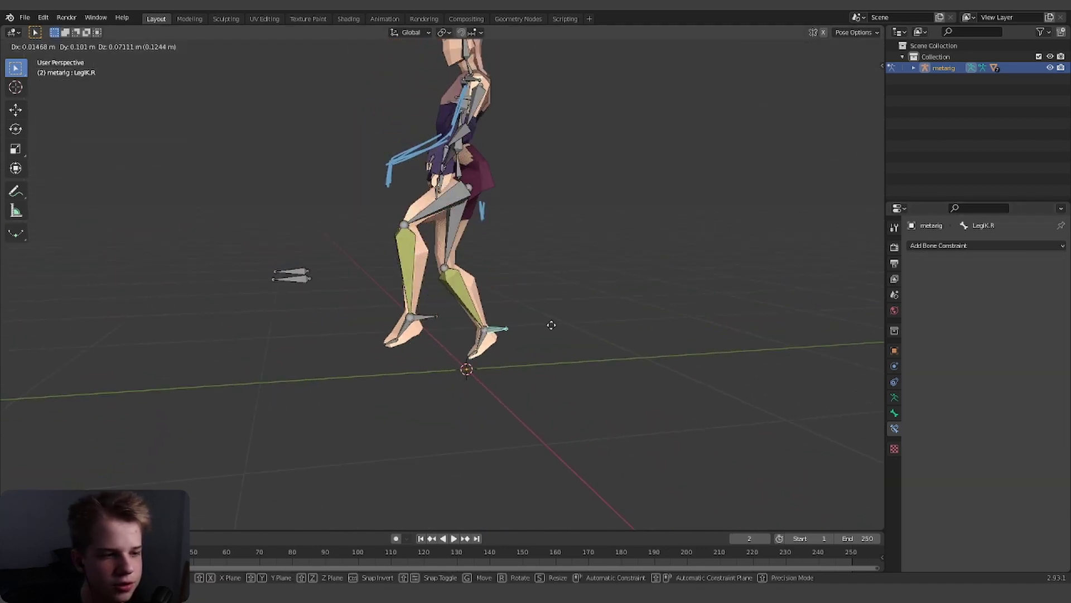
{"action": "left_click", "coordinate": [519, 304]}
Clear the rotation and location of all bones and remove the annotation guide lines
{"action": "key", "text": "alt+r"}
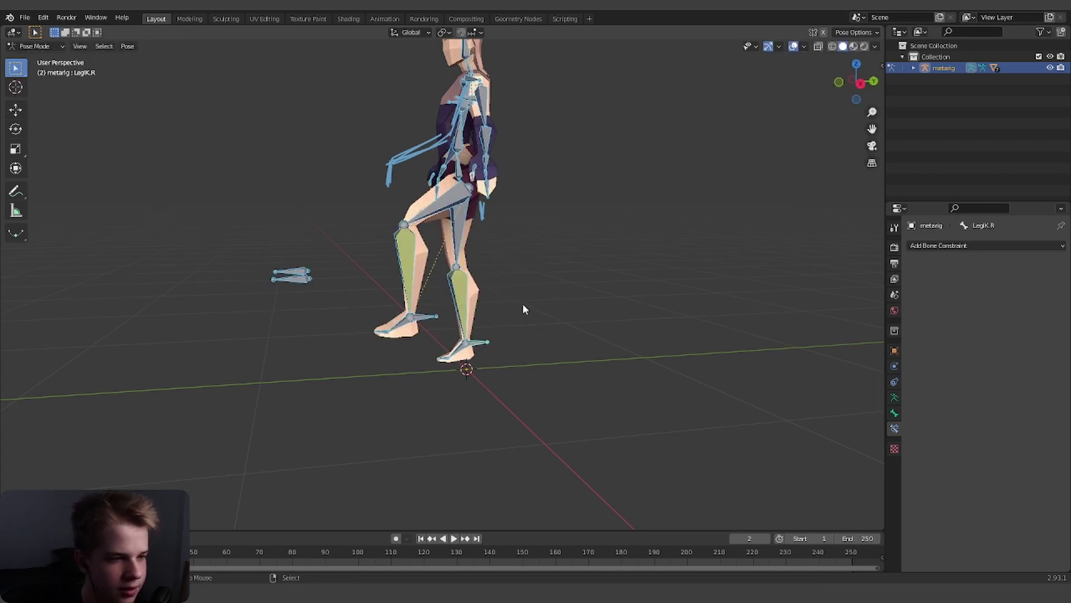
{"action": "key", "text": "alt+g"}
{"action": "middle_click_drag", "start_coordinate": [519, 173], "coordinate": [554, 294]}
{"action": "key", "text": "n"}
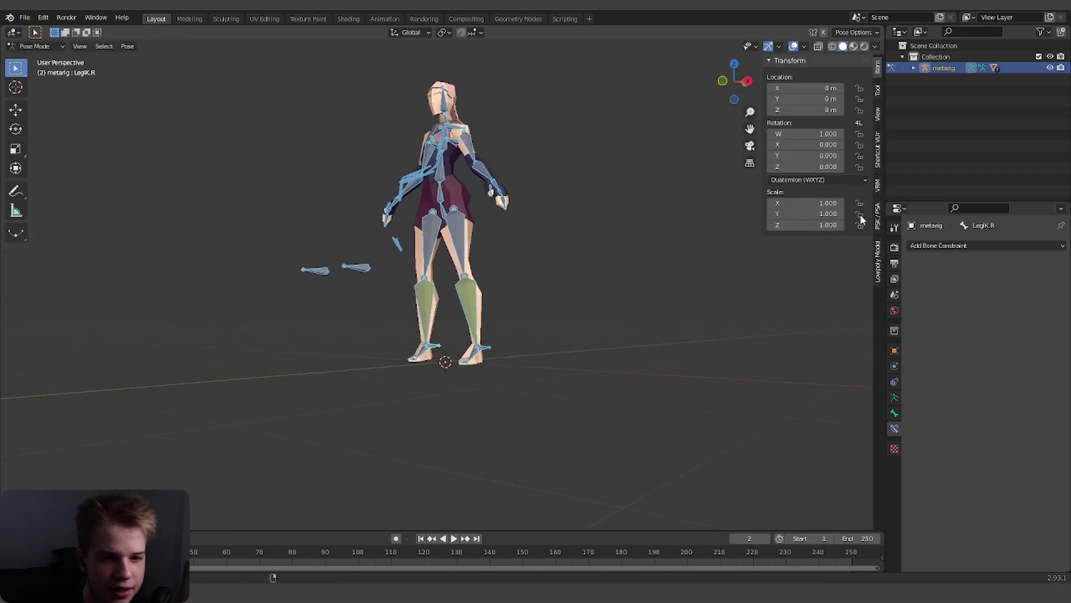
{"action": "left_click", "coordinate": [875, 123]}
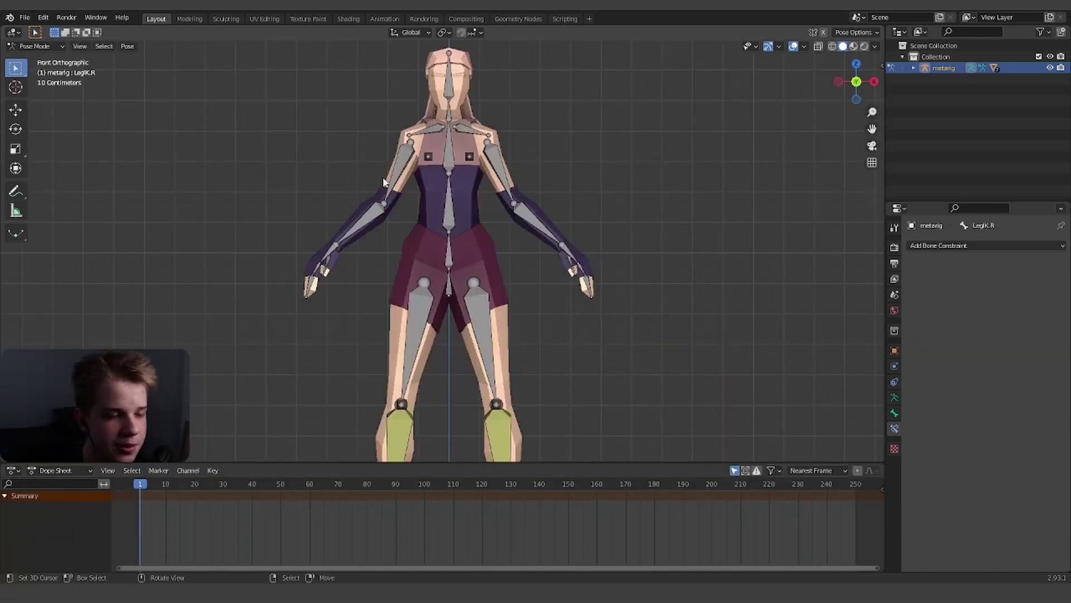
Select the left upper arm bone and examine its location, rotation and scale values against the armature's object transform
{"action": "scroll", "coordinate": [484, 223], "scroll_direction": "up", "scroll_amount": 2}
{"action": "scroll", "coordinate": [484, 223], "scroll_direction": "up", "scroll_amount": 3}
{"action": "scroll", "coordinate": [466, 218], "scroll_direction": "down", "scroll_amount": 5}
{"action": "middle_click_drag", "start_coordinate": [466, 217], "coordinate": [581, 256]}
{"action": "left_click", "coordinate": [894, 351]}
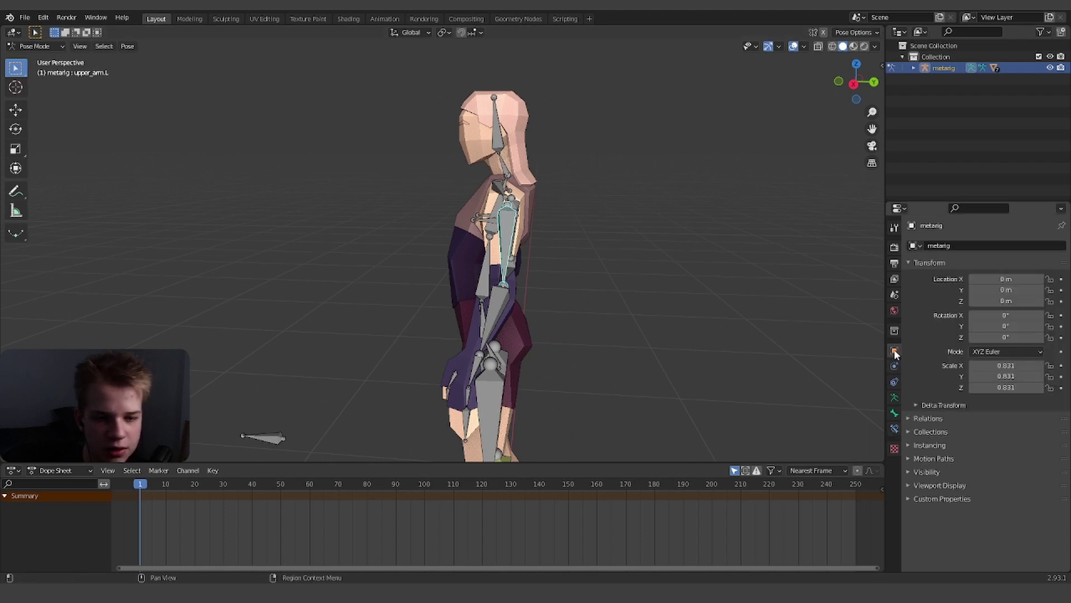
{"action": "left_click", "coordinate": [894, 414]}
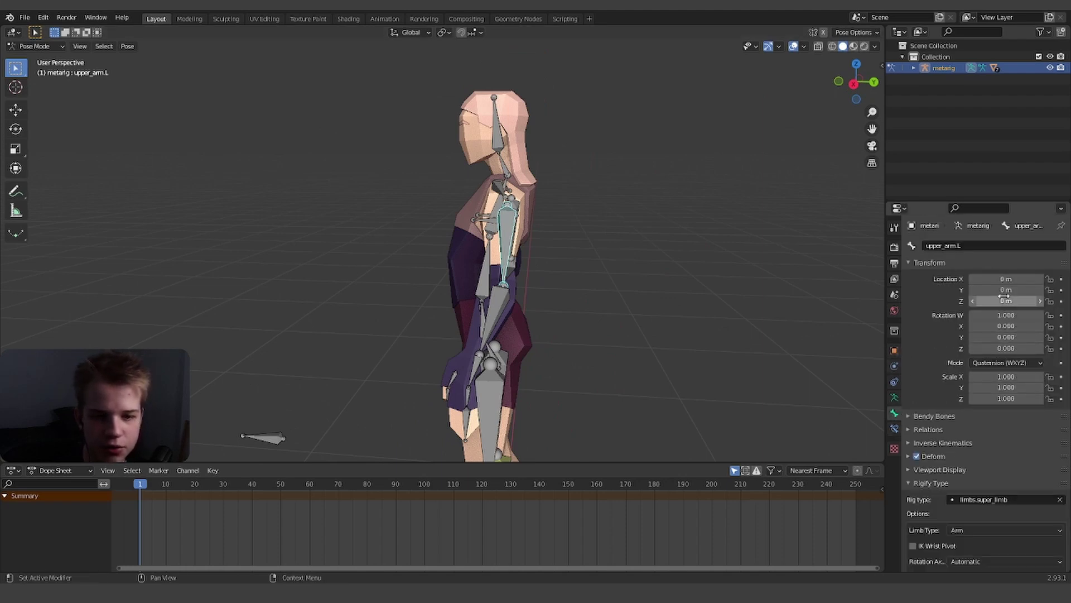
{"action": "key", "text": "n"}
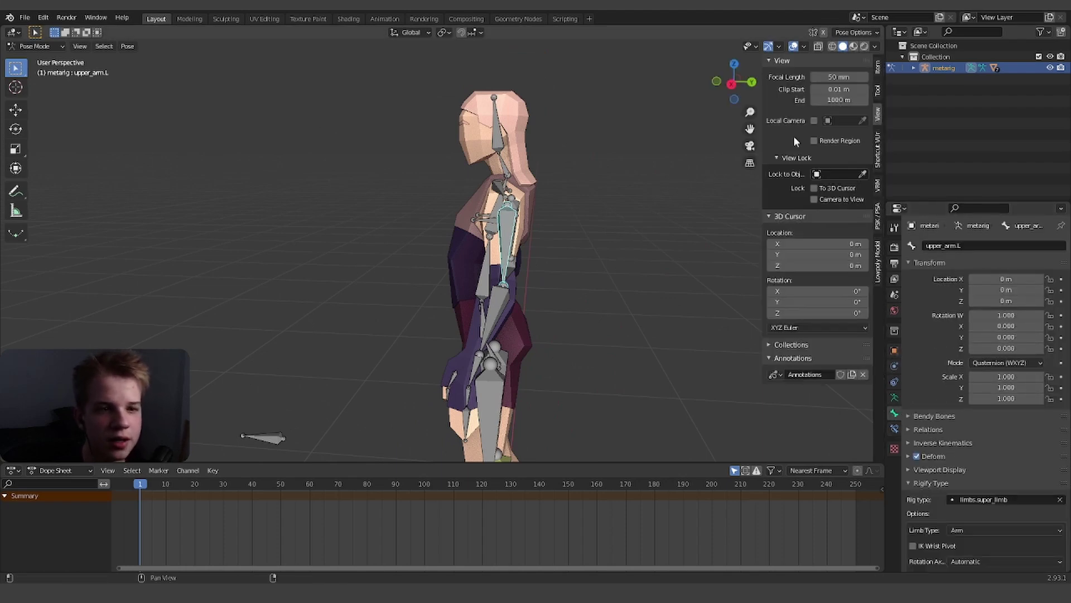
{"action": "left_click", "coordinate": [879, 67]}
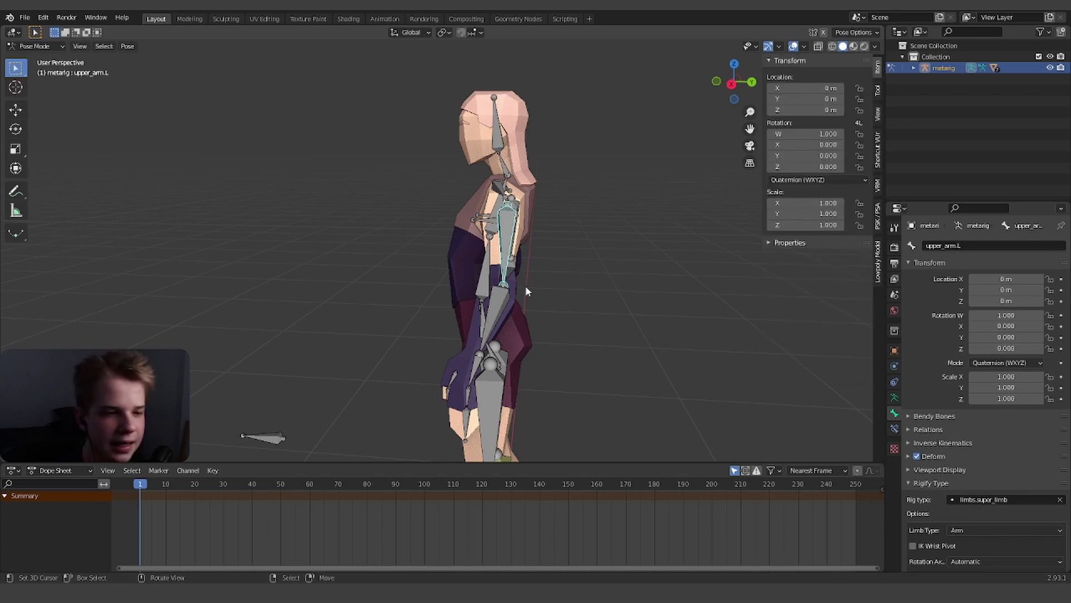
Pose the left arm reaching forward by rotating the upper arm ahead, raising the forearm and tilting the hand down
{"action": "middle_click_drag", "start_coordinate": [527, 291], "coordinate": [542, 290]}
{"action": "key", "text": "r"}
{"action": "left_click", "coordinate": [597, 313]}
{"action": "right_click", "coordinate": [459, 280]}
{"action": "key", "text": "r"}
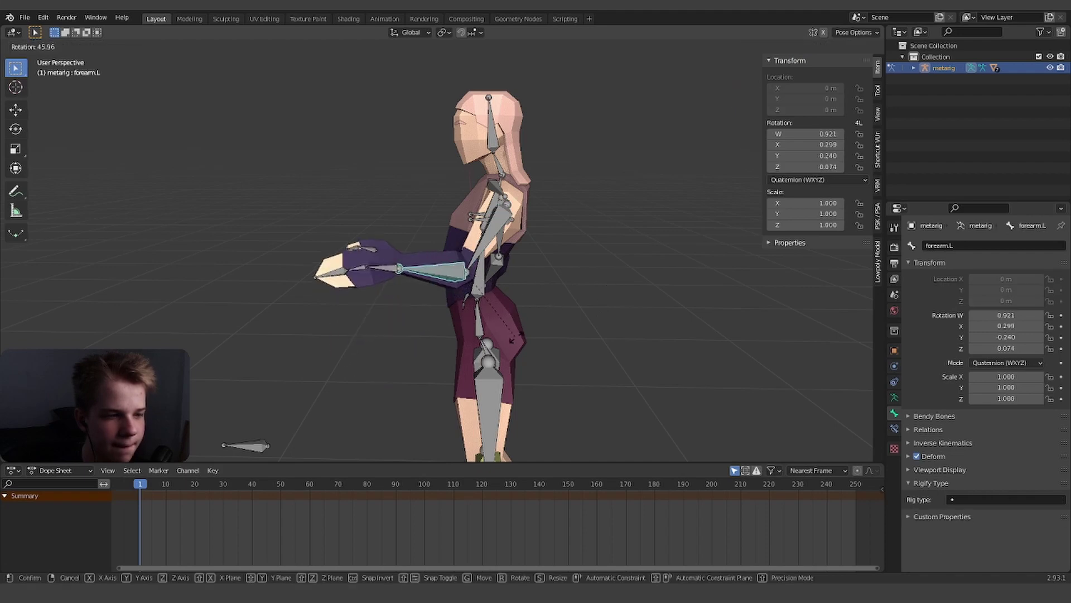
{"action": "left_click", "coordinate": [503, 344]}
{"action": "right_click", "coordinate": [391, 262]}
{"action": "key", "text": "r"}
{"action": "left_click", "coordinate": [537, 209]}
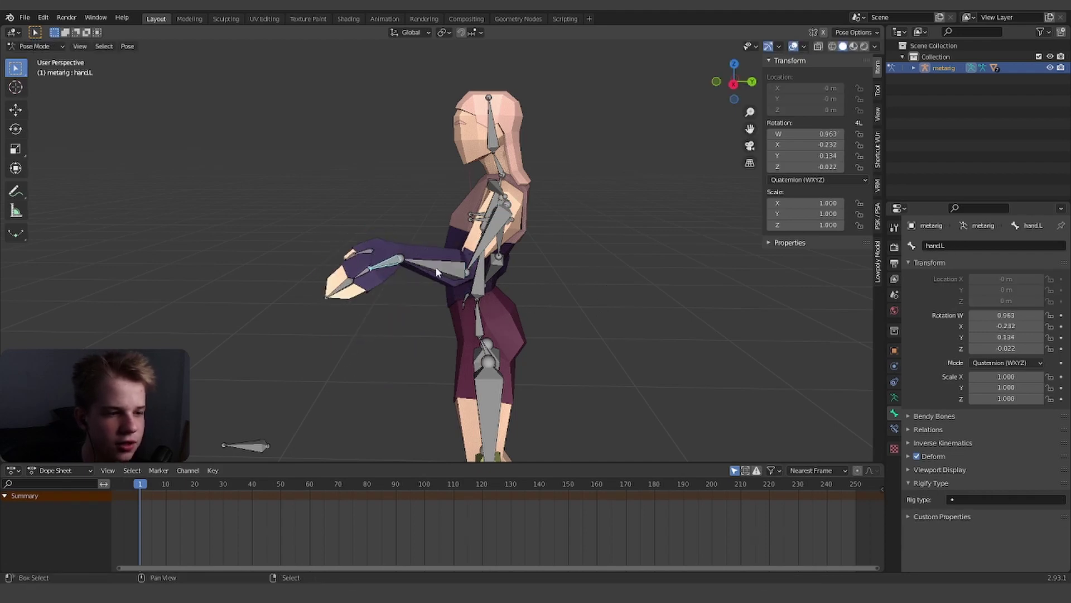
Insert location and rotation keyframes for the left upper arm, forearm and hand at frame 1
{"action": "left_click", "coordinate": [491, 220]}
{"action": "middle_click_drag", "start_coordinate": [526, 230], "coordinate": [549, 280]}
{"action": "key", "text": "i"}
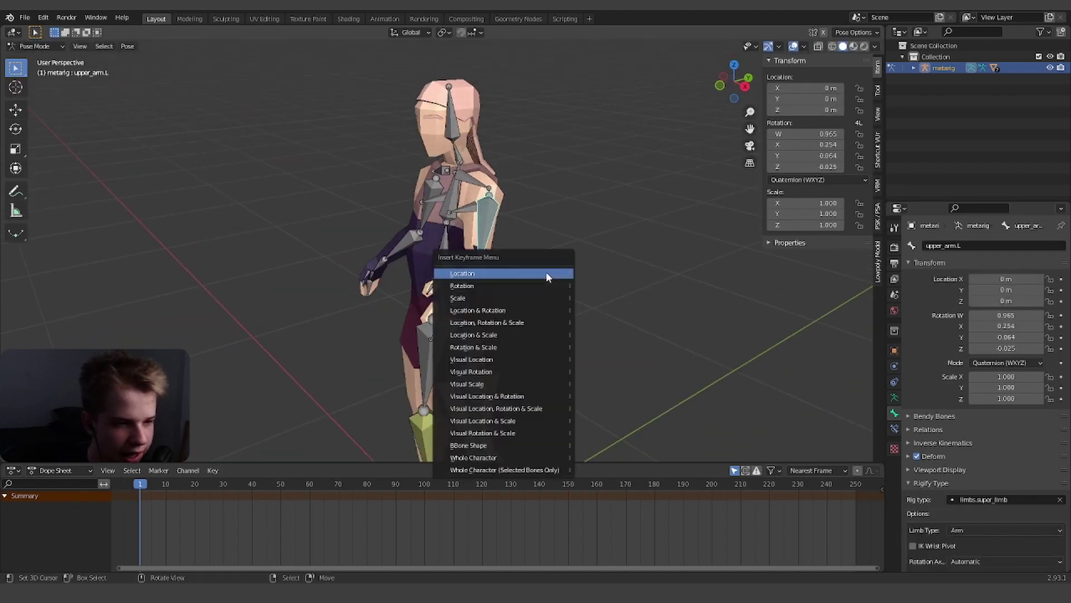
{"action": "left_click", "coordinate": [547, 275]}
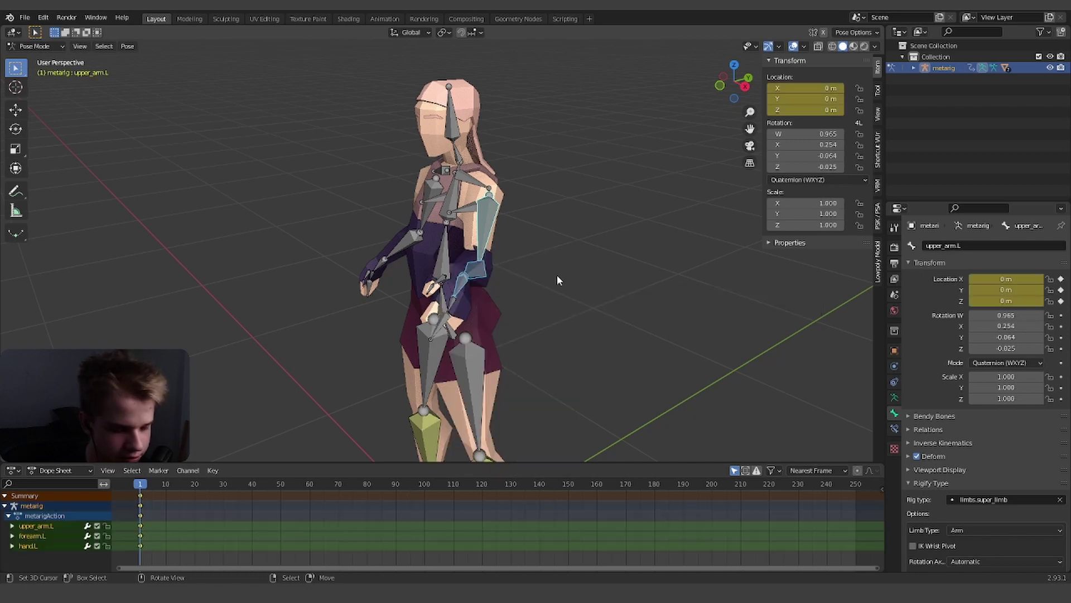
{"action": "key", "text": "i"}
{"action": "left_click", "coordinate": [524, 314]}
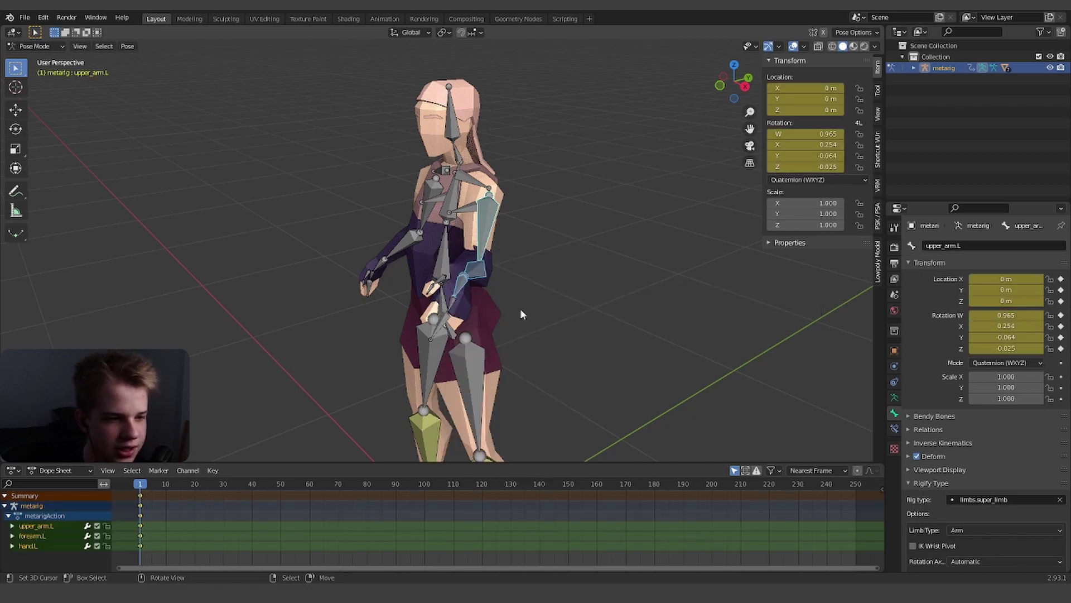
{"action": "key", "text": "i"}
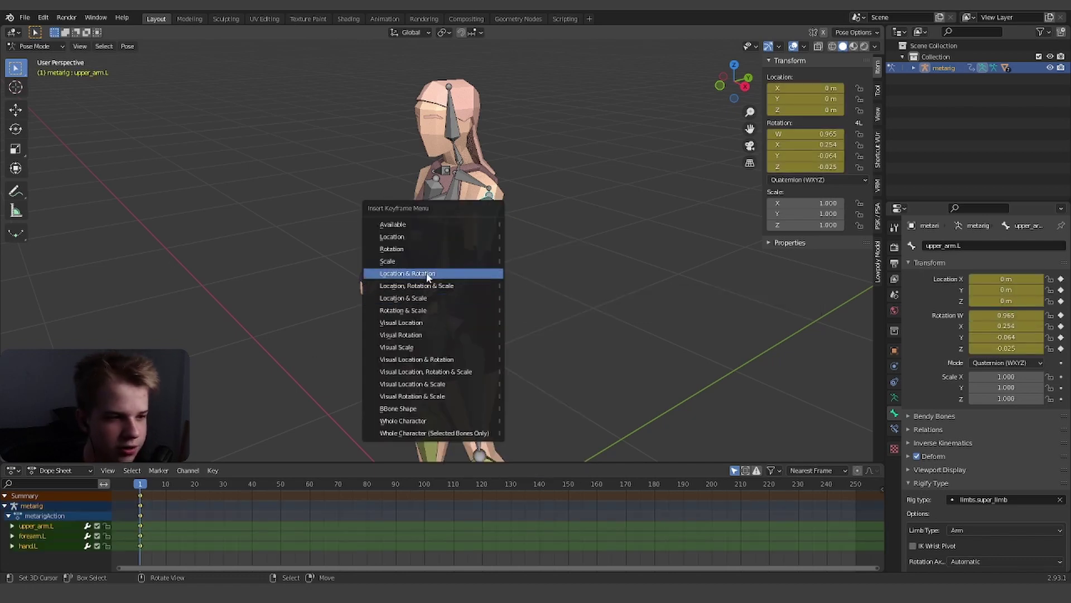
{"action": "left_click", "coordinate": [427, 274]}
Go to frame 30 and rotate the left upper arm bone backward behind the torso
{"action": "middle_click_drag", "start_coordinate": [343, 335], "coordinate": [491, 329]}
{"action": "scroll", "coordinate": [147, 539], "scroll_direction": "up", "scroll_amount": 3}
{"action": "middle_click_drag", "start_coordinate": [168, 516], "coordinate": [402, 522]}
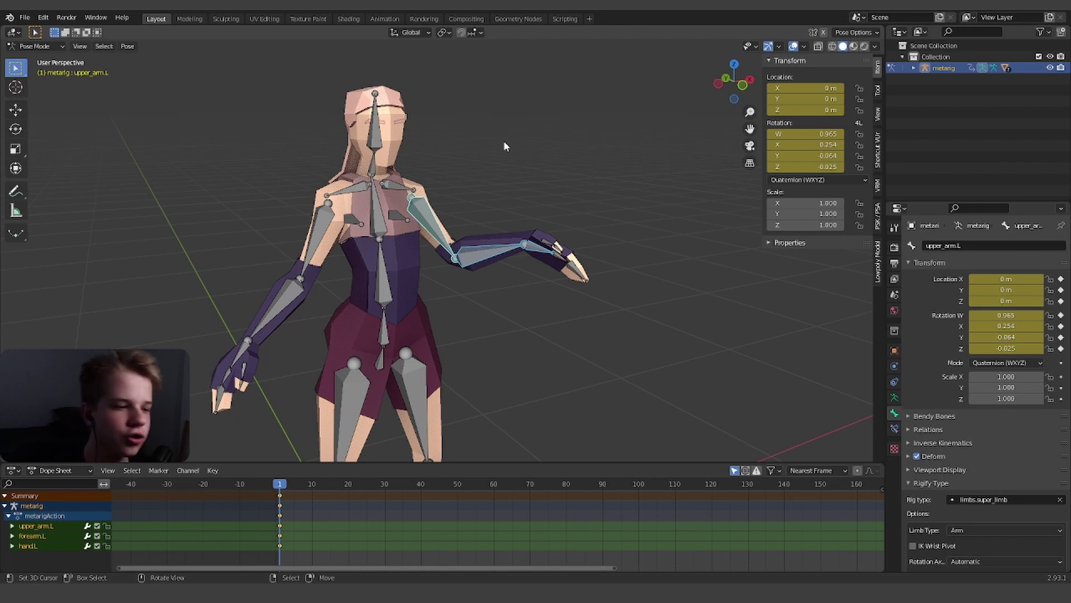
{"action": "left_click", "coordinate": [286, 516]}
{"action": "middle_click_drag", "start_coordinate": [535, 262], "coordinate": [475, 226]}
{"action": "left_click", "coordinate": [498, 227]}
{"action": "middle_click_drag", "start_coordinate": [558, 296], "coordinate": [511, 287]}
{"action": "key", "text": "r"}
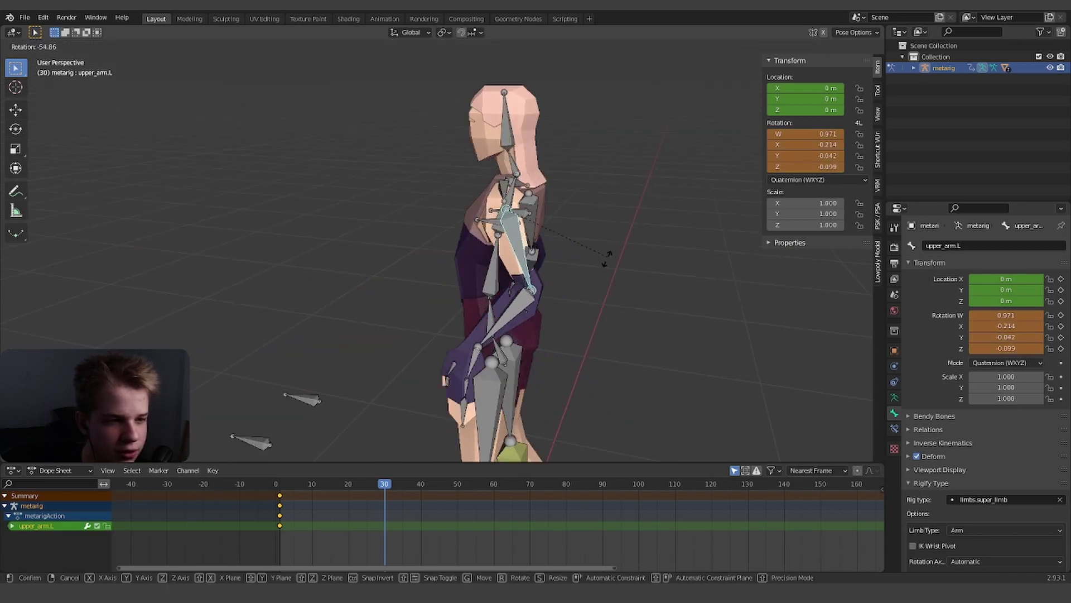
{"action": "left_click", "coordinate": [606, 257]}
Rotate the left forearm down and back, and angle the left hand to match the backward arm swing
{"action": "right_click", "coordinate": [524, 307]}
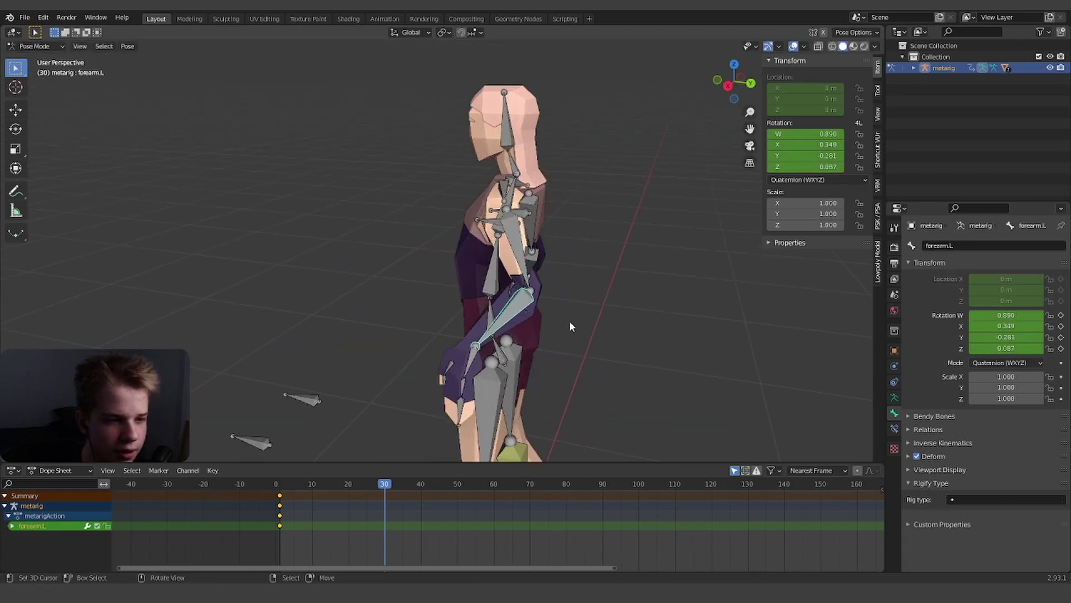
{"action": "left_click", "coordinate": [520, 245]}
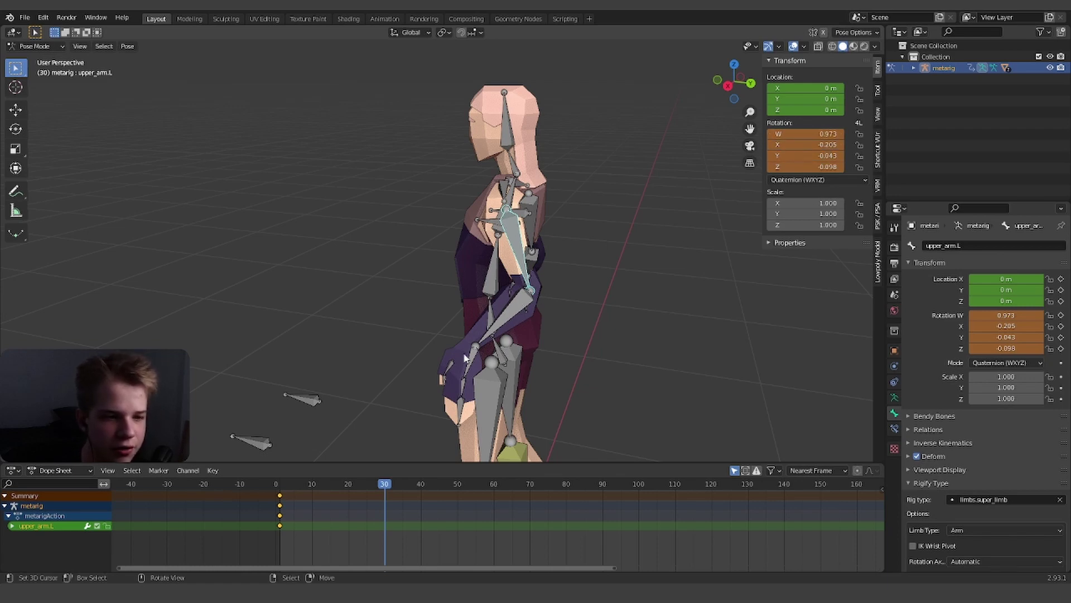
{"action": "right_click", "coordinate": [503, 320]}
{"action": "key", "text": "r"}
{"action": "left_click", "coordinate": [601, 337]}
{"action": "middle_click_drag", "start_coordinate": [564, 370], "coordinate": [574, 333], "text": "shift"}
{"action": "left_click", "coordinate": [514, 335]}
{"action": "key", "text": "r"}
{"action": "left_click", "coordinate": [606, 403]}
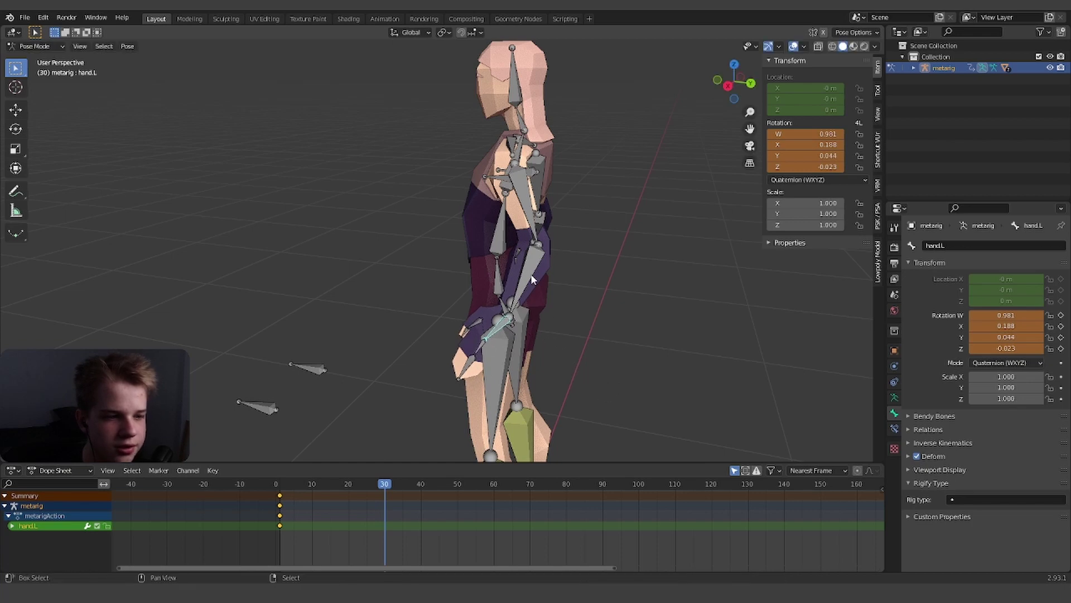
Select the left hand, forearm and upper arm together and insert location and rotation keyframes at frame 30
{"action": "left_click", "coordinate": [530, 273], "text": "shift"}
{"action": "left_click", "coordinate": [534, 190], "text": "shift"}
{"action": "left_click", "coordinate": [536, 209], "text": "shift"}
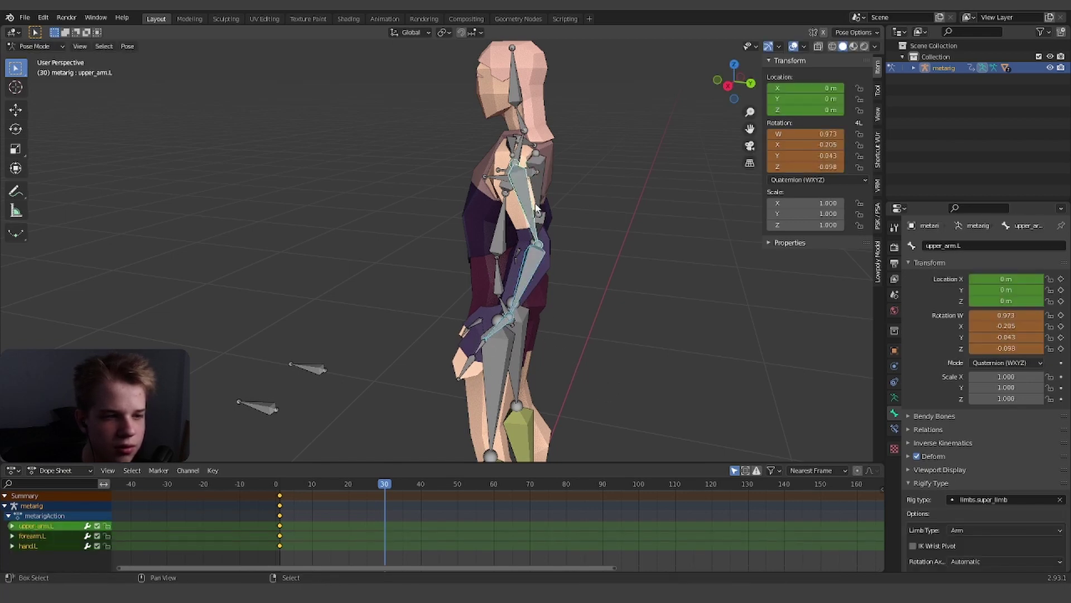
{"action": "key", "text": "i"}
{"action": "left_click", "coordinate": [604, 254]}
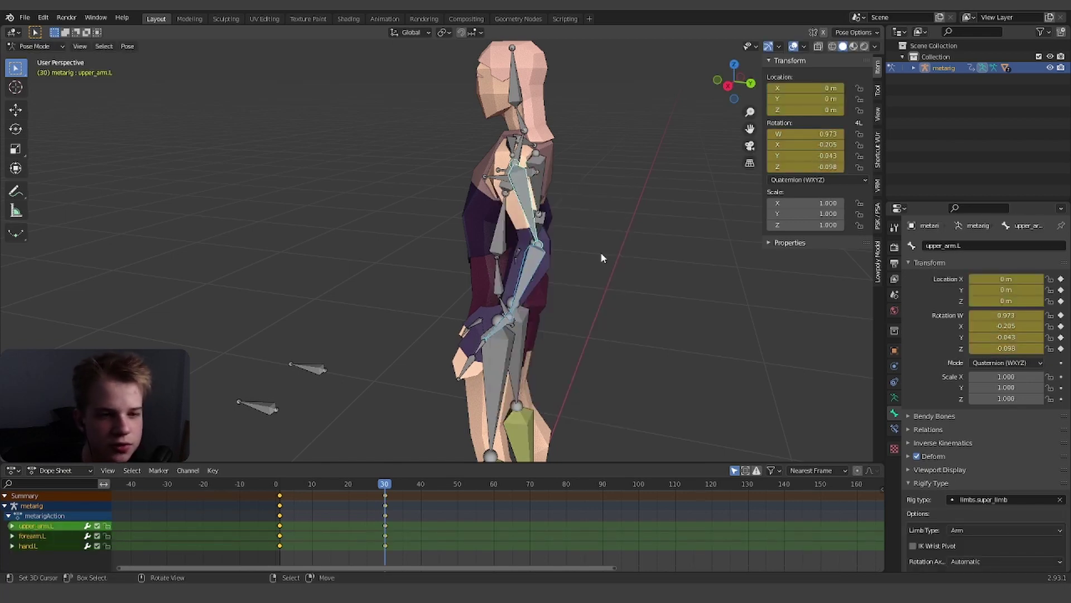
Set the arm keyframes' interpolation to Bezier and play the arm swing
{"action": "mouse_move", "coordinate": [602, 257]}
{"action": "middle_mouse_down"}
{"action": "mouse_move", "coordinate": [555, 253]}
{"action": "mouse_move", "coordinate": [614, 241]}
{"action": "middle_mouse_up"}
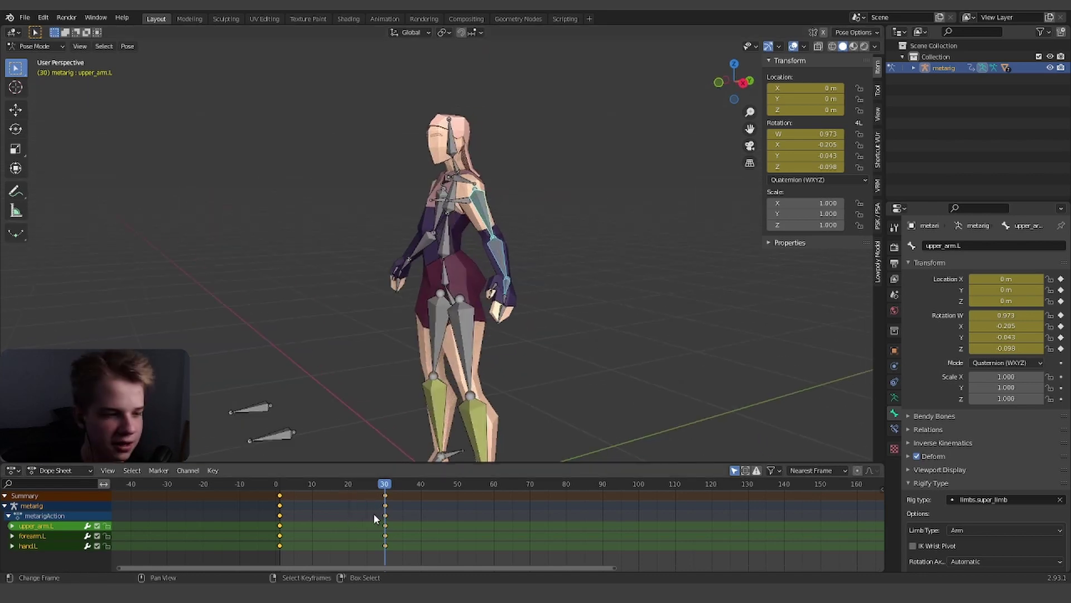
{"action": "left_click_drag", "start_coordinate": [398, 495], "coordinate": [365, 519]}
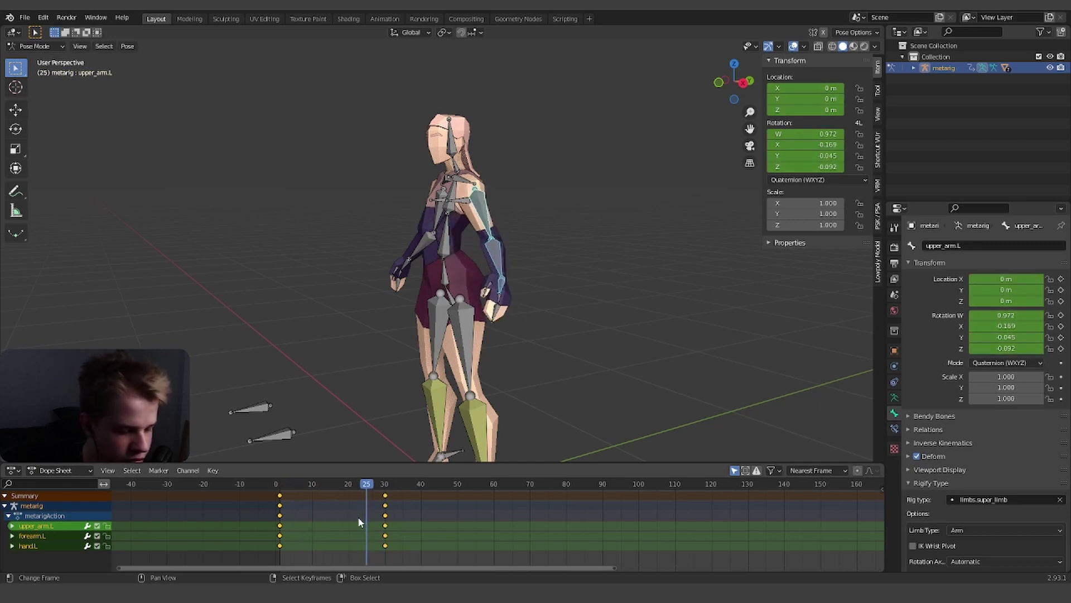
{"action": "key", "text": "t"}
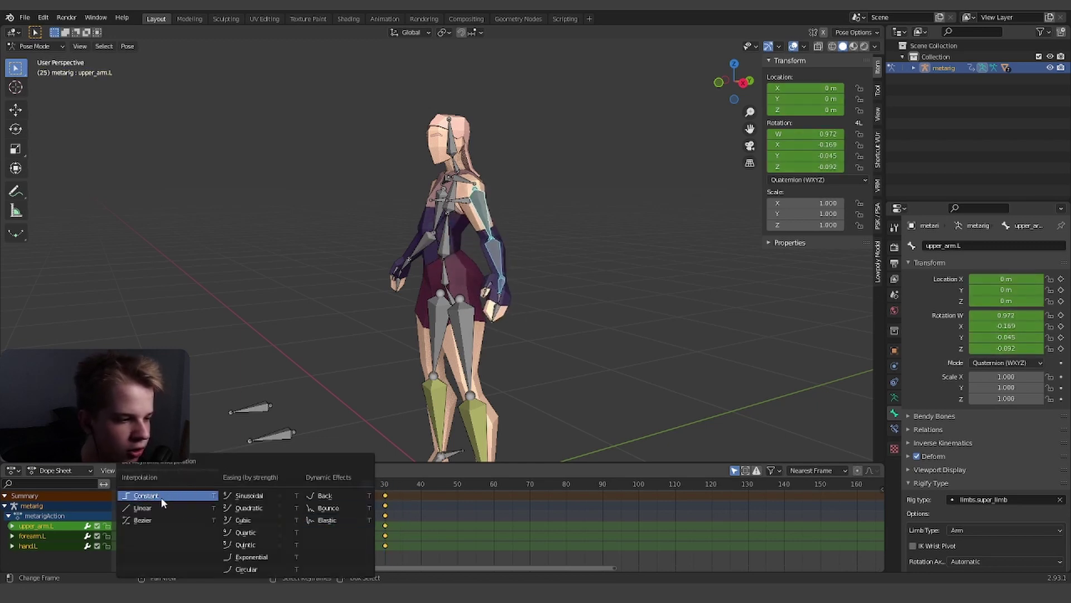
{"action": "left_click", "coordinate": [146, 521]}
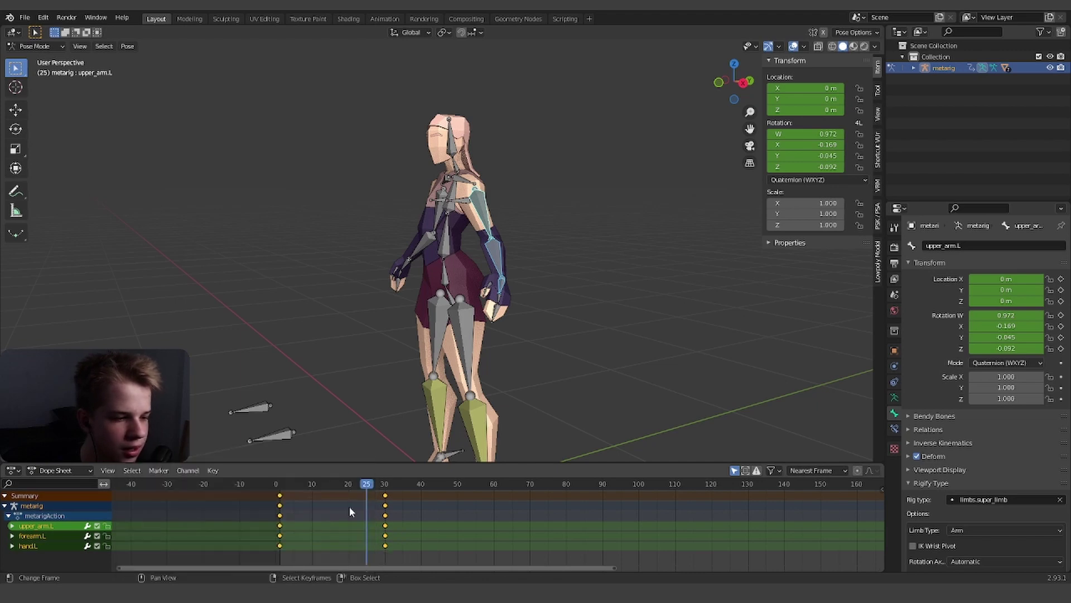
{"action": "left_click_drag", "start_coordinate": [348, 505], "coordinate": [295, 508]}
{"action": "key", "text": "space"}
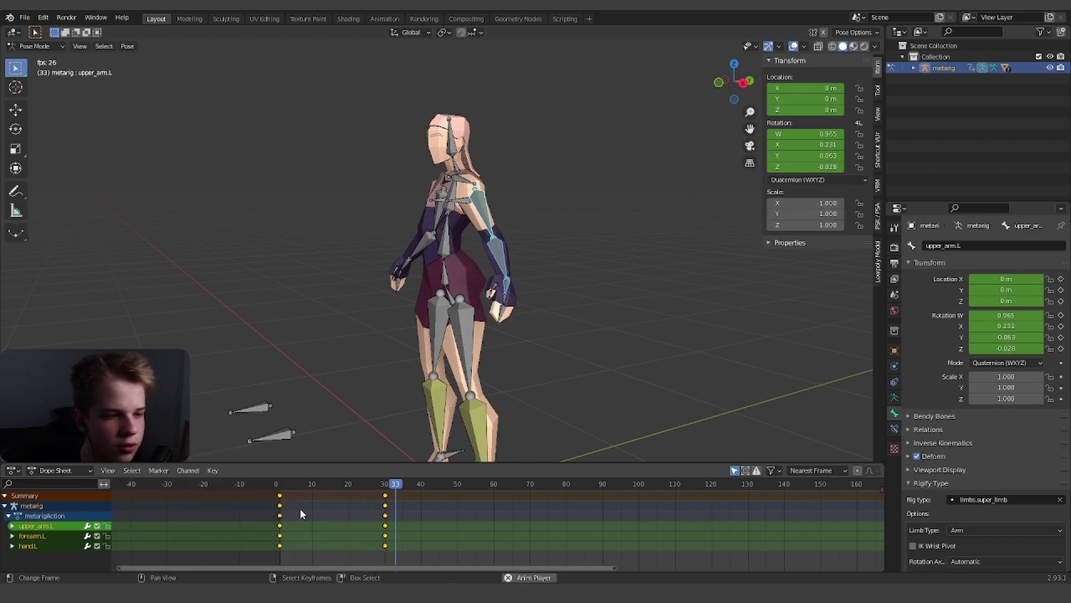
{"action": "left_click", "coordinate": [372, 510]}
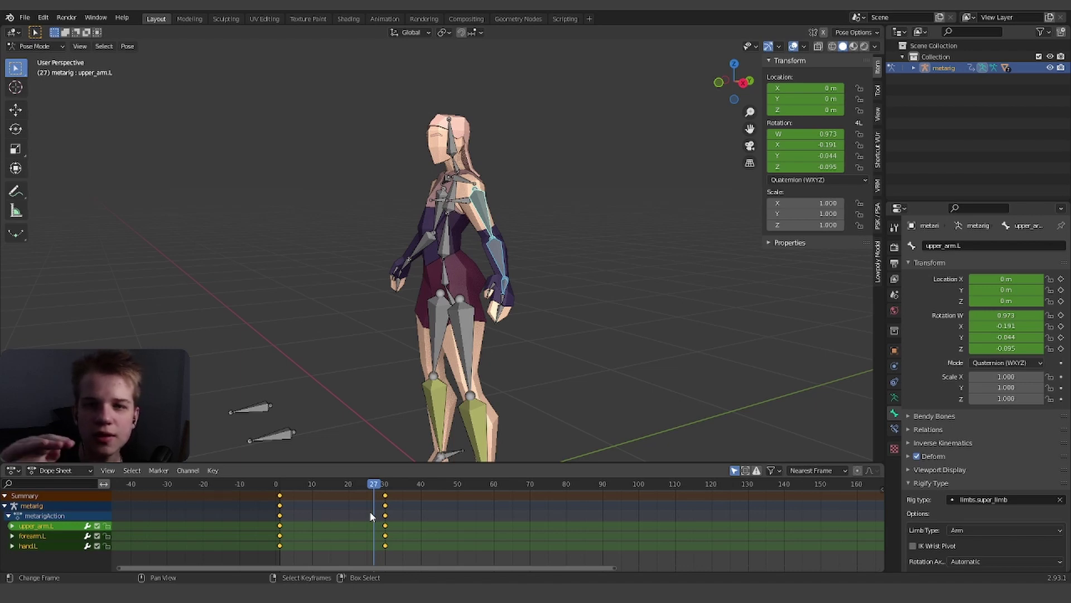
Set the arm keyframes' interpolation to Linear and play the animation from frame 1
{"action": "left_click_drag", "start_coordinate": [370, 511], "coordinate": [293, 515]}
{"action": "key", "text": "t"}
{"action": "left_click", "coordinate": [281, 504]}
{"action": "left_click", "coordinate": [280, 509]}
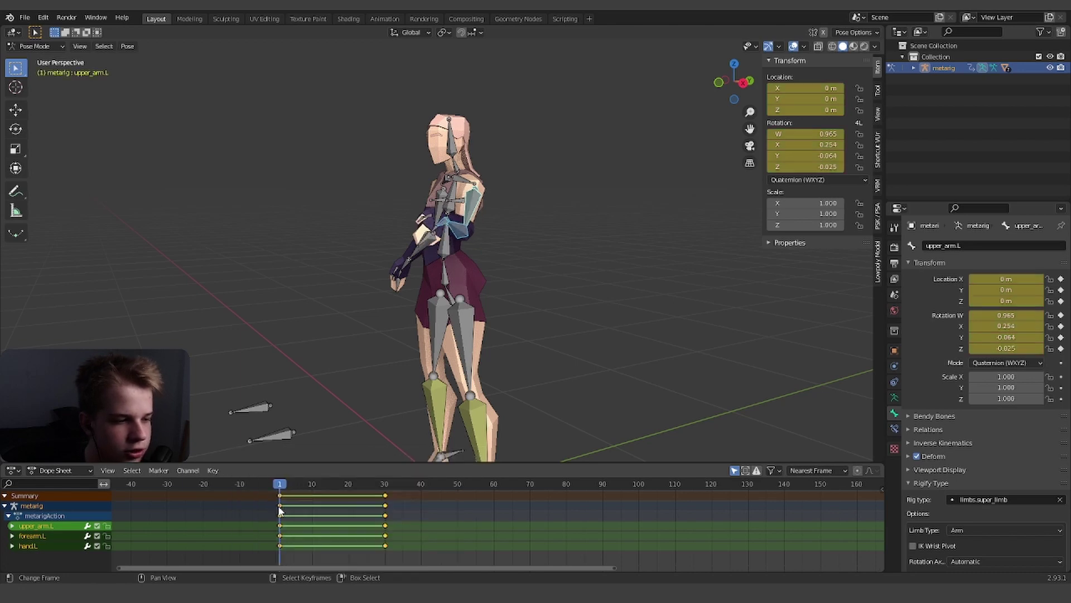
{"action": "key", "text": "space"}
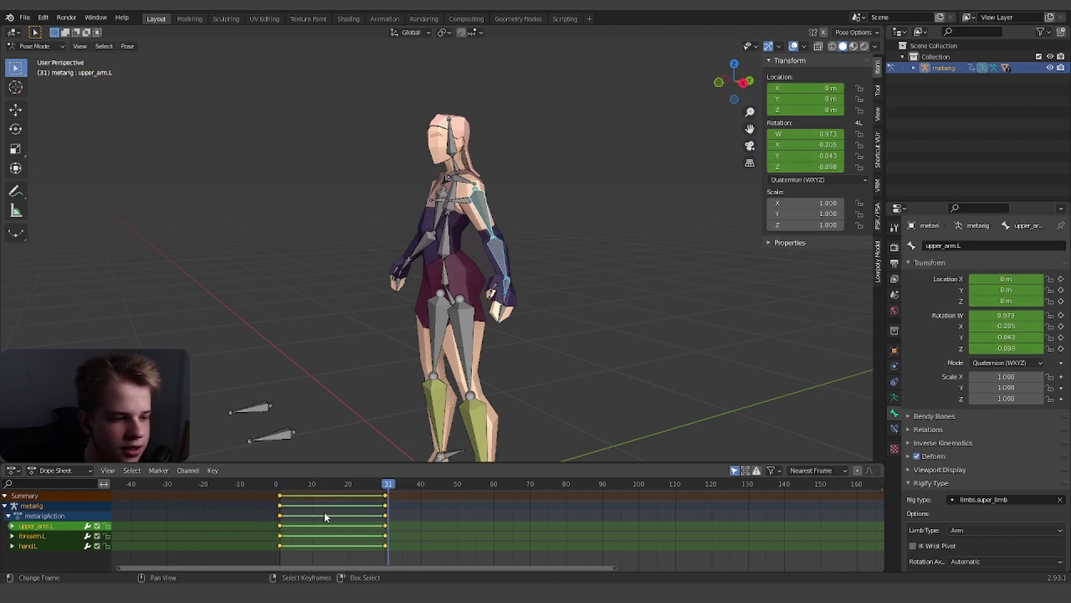
{"action": "key", "text": "Escape"}
Set the arm keyframes' interpolation to Constant and play the animation
{"action": "key", "text": "t"}
{"action": "left_click", "coordinate": [251, 498]}
{"action": "key", "text": "space"}
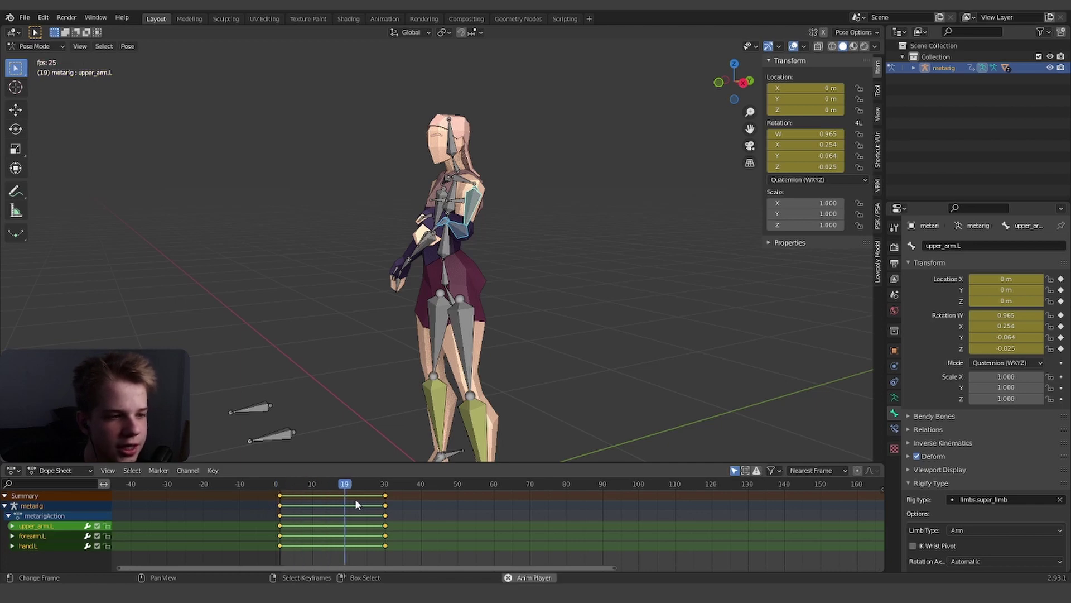
Stop the playback, set the arm keyframes' interpolation back to Bezier and replay the arm swing from frame 1
{"action": "key", "text": "Escape"}
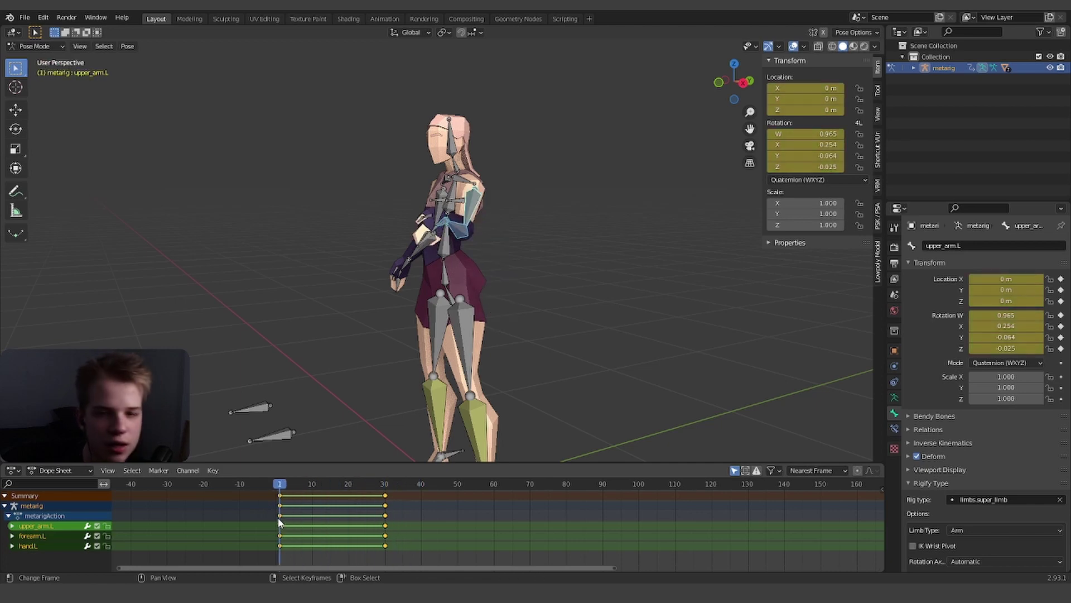
{"action": "middle_click_drag", "start_coordinate": [346, 344], "coordinate": [536, 335]}
{"action": "key", "text": "t"}
{"action": "left_click", "coordinate": [357, 508]}
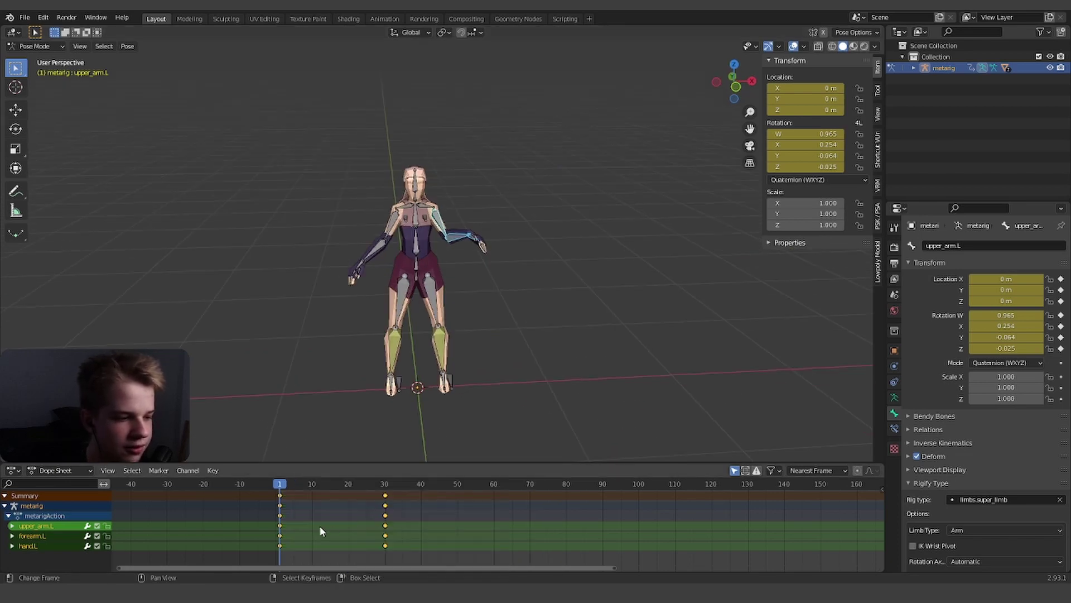
{"action": "middle_click_drag", "start_coordinate": [385, 413], "coordinate": [554, 307]}
{"action": "key", "text": "space"}
{"action": "key", "text": "space"}
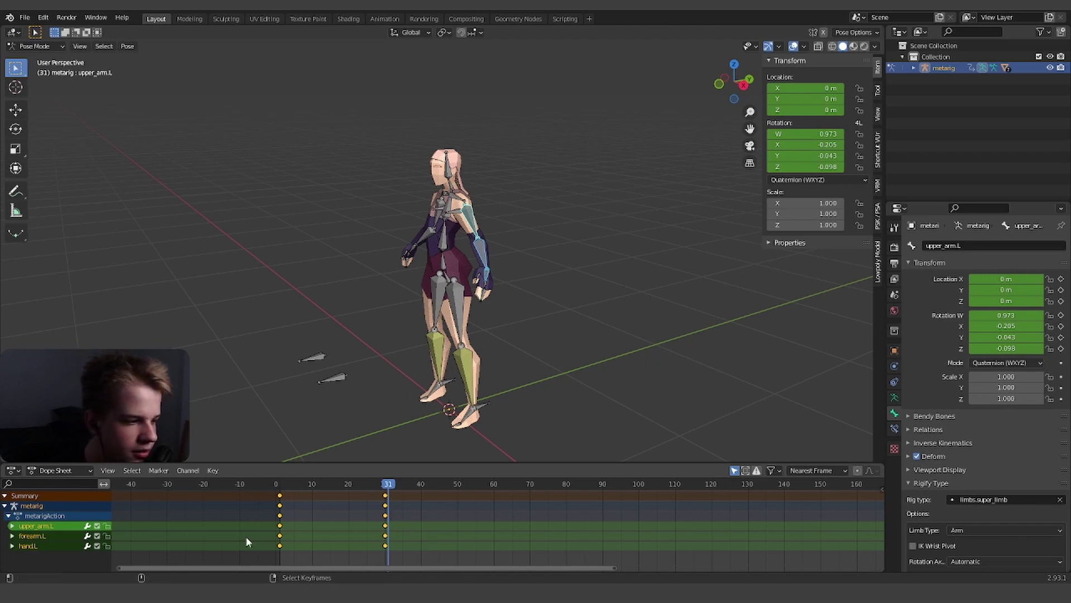
Deselect all keyframes and switch the keyframe editor to the Timeline
{"action": "key", "text": "alt+a"}
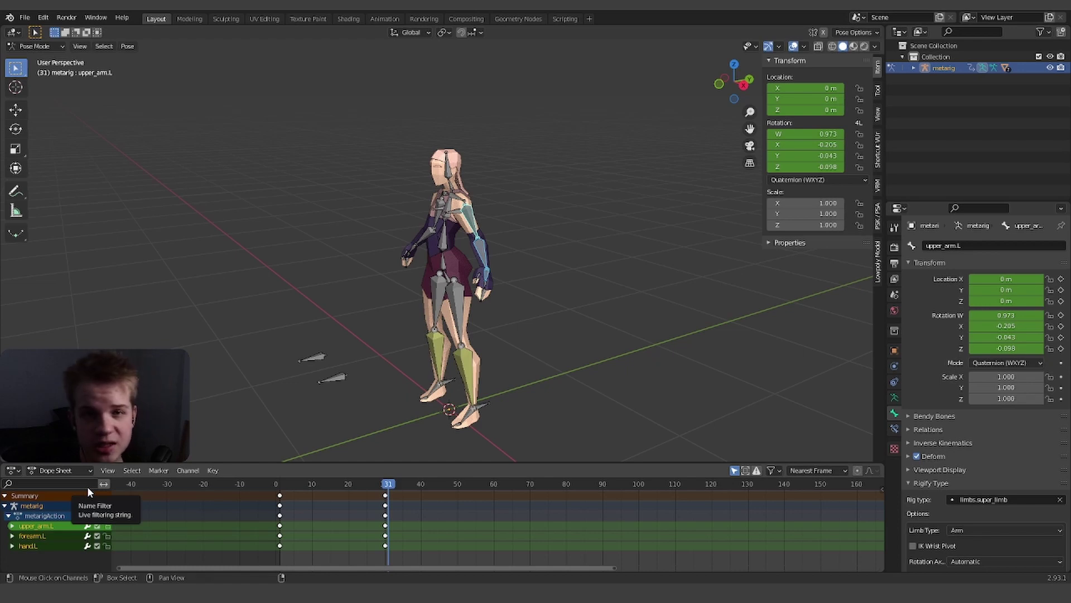
{"action": "left_click", "coordinate": [12, 471]}
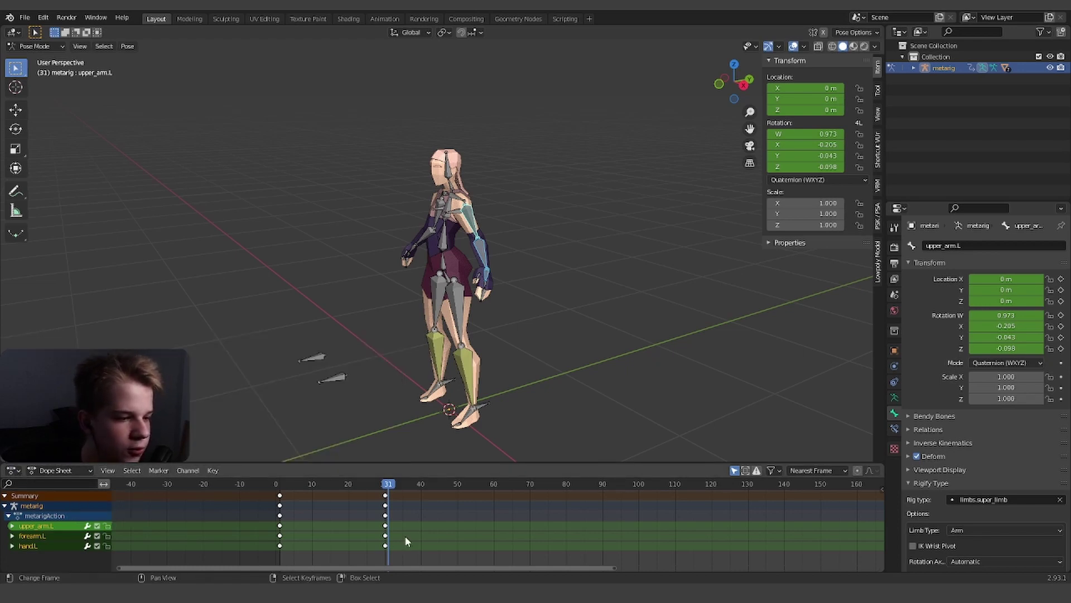
{"action": "left_click", "coordinate": [10, 526]}
{"action": "left_click", "coordinate": [11, 526]}
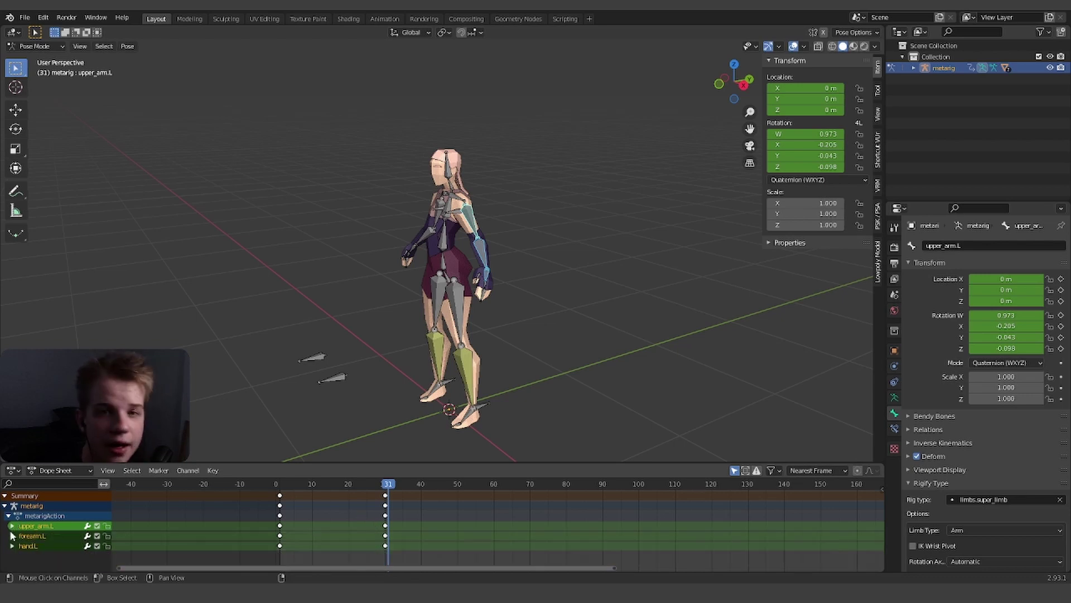
{"action": "left_click", "coordinate": [12, 471]}
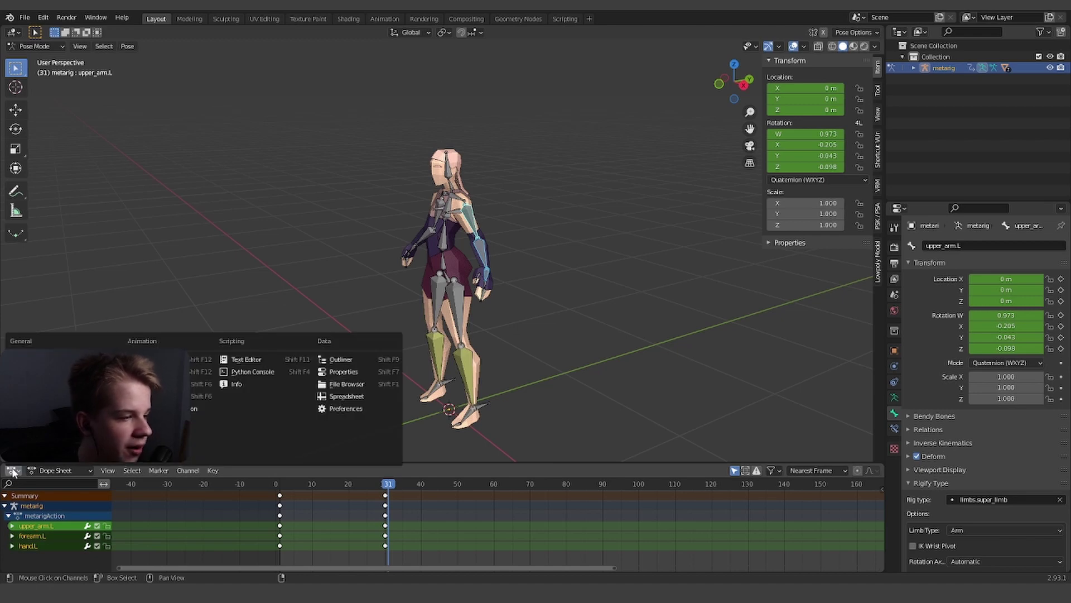
{"action": "left_click", "coordinate": [243, 366]}
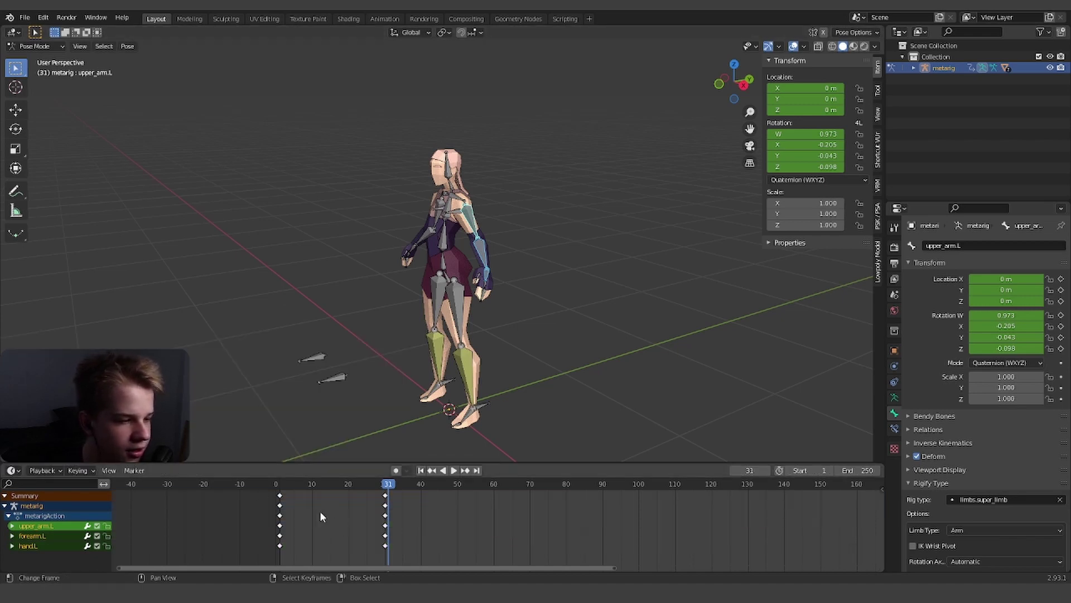
Switch the keyframe editor to Action Editor mode, browse the available actions and move the playhead to frame 8
{"action": "key", "text": "shift+Left"}
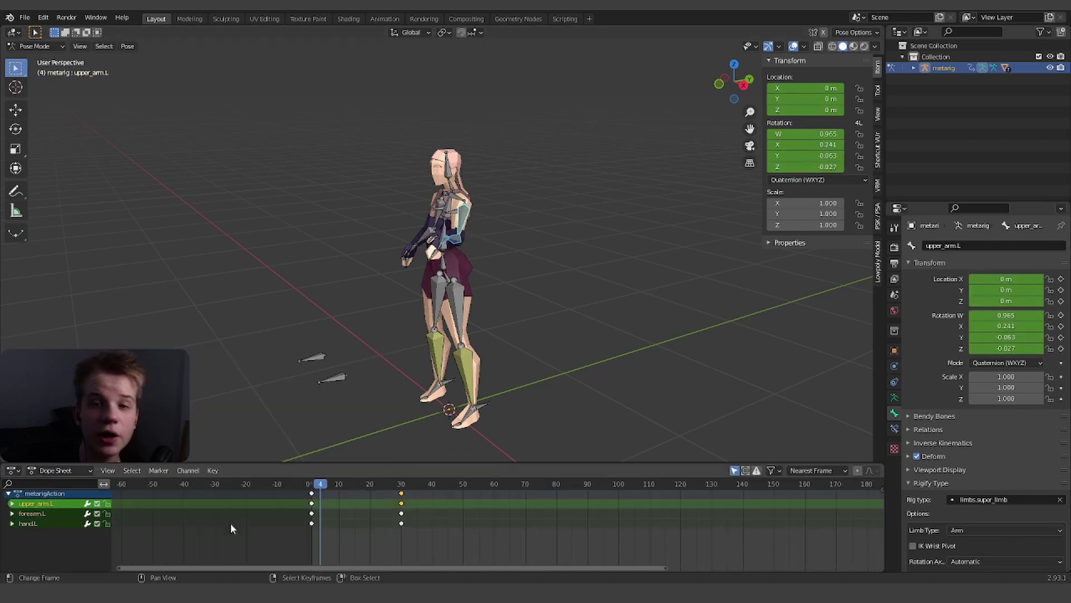
{"action": "left_click", "coordinate": [77, 466]}
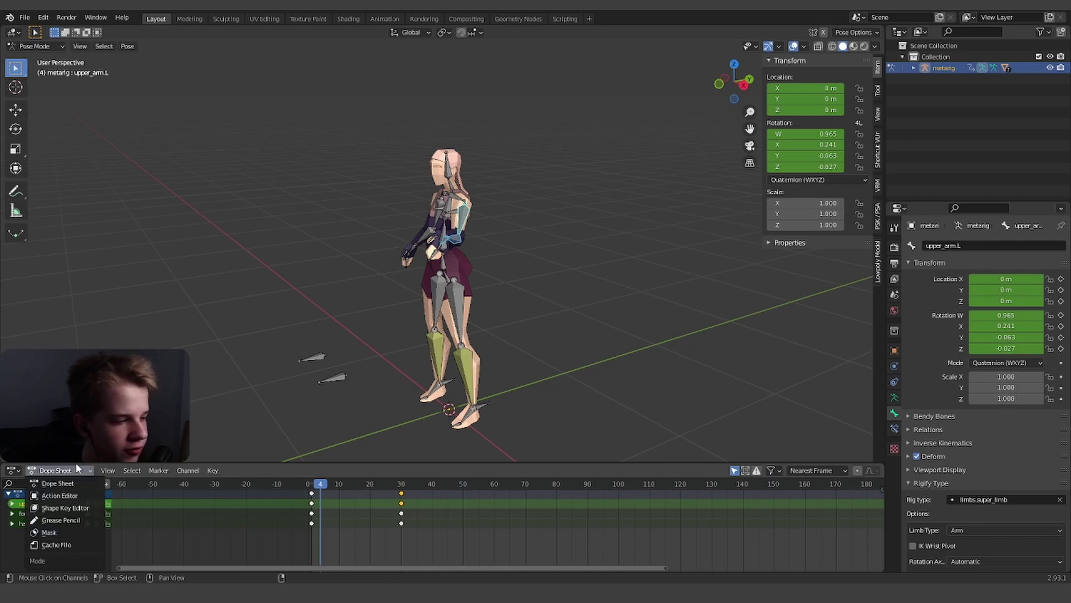
{"action": "left_click", "coordinate": [67, 496]}
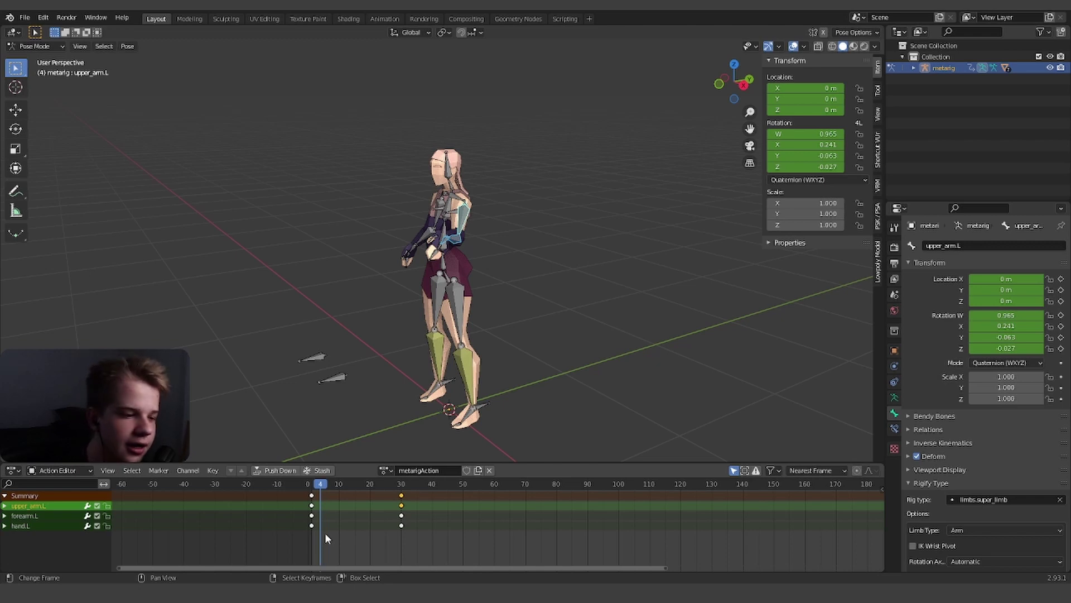
{"action": "left_click", "coordinate": [386, 470]}
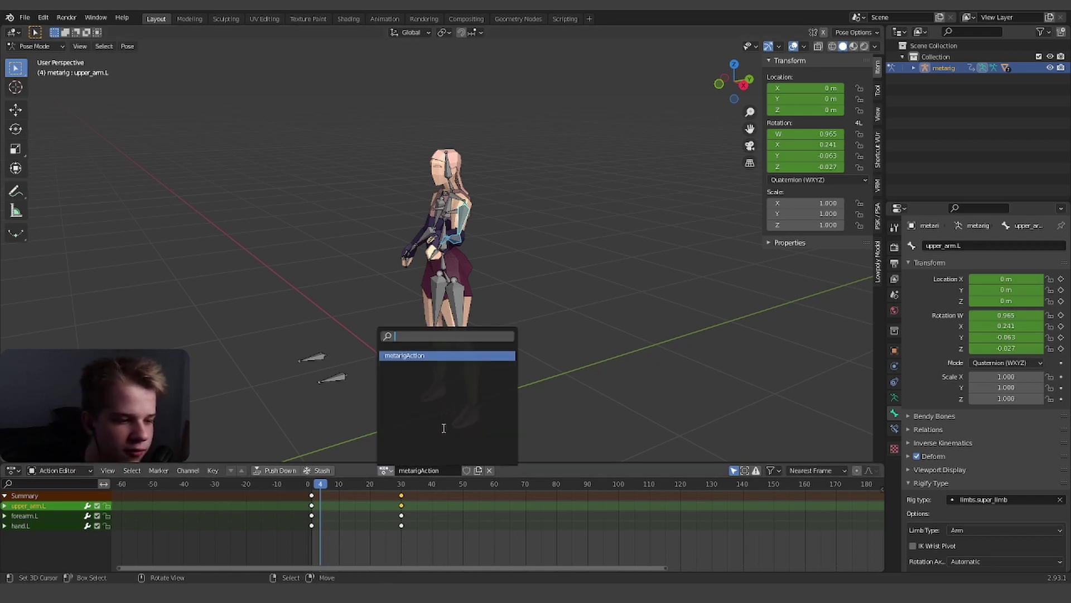
{"action": "left_click_drag", "start_coordinate": [441, 520], "coordinate": [333, 524]}
{"action": "left_click", "coordinate": [384, 470]}
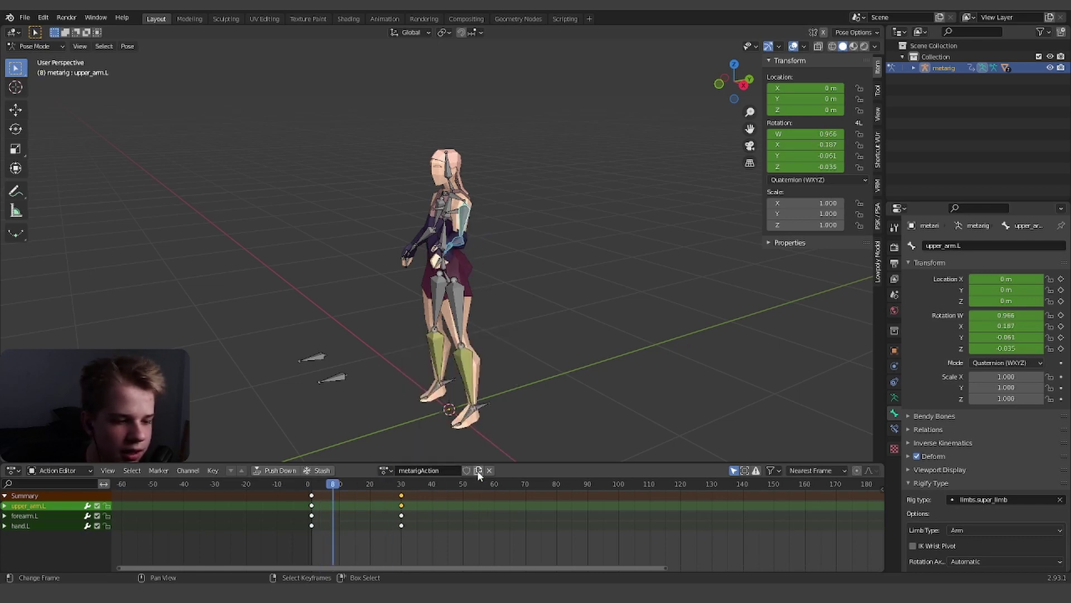
Duplicate metarigAction as a new action and choose the copy in the action list
{"action": "left_click", "coordinate": [479, 471]}
{"action": "left_click", "coordinate": [384, 470]}
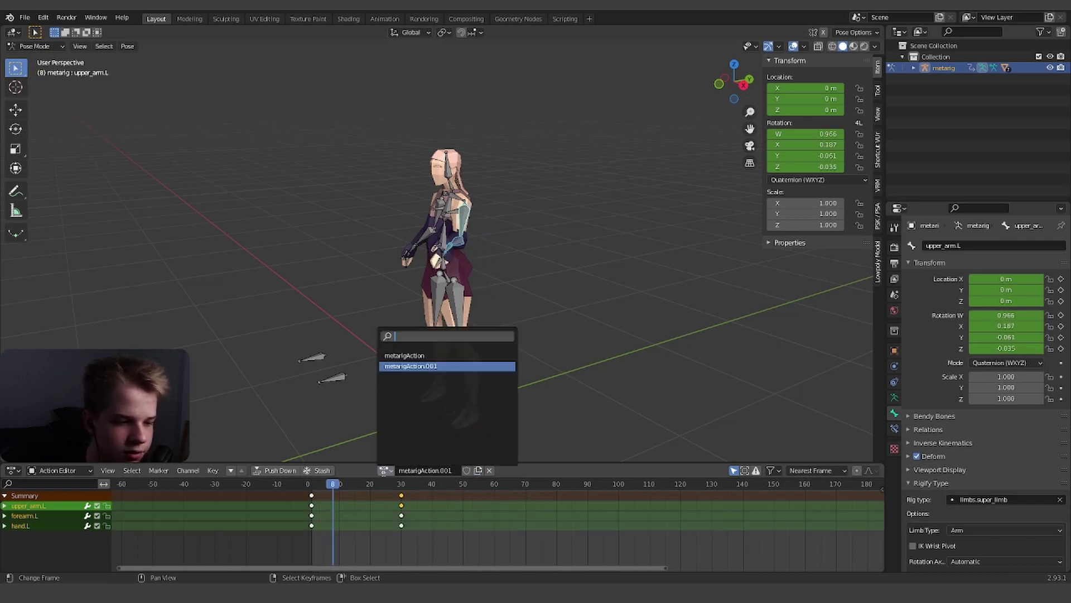
{"action": "left_click", "coordinate": [421, 365]}
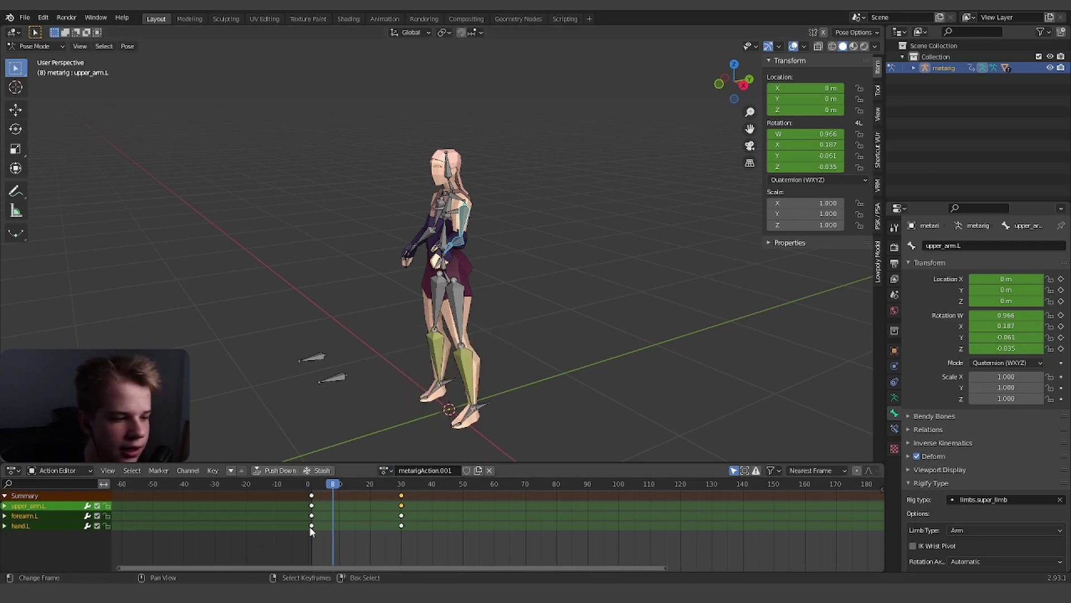
Move the copied action's first-frame arm keyframes to about frame 42 and play the animation
{"action": "left_click", "coordinate": [311, 530]}
{"action": "left_click_drag", "start_coordinate": [311, 496], "coordinate": [440, 503]}
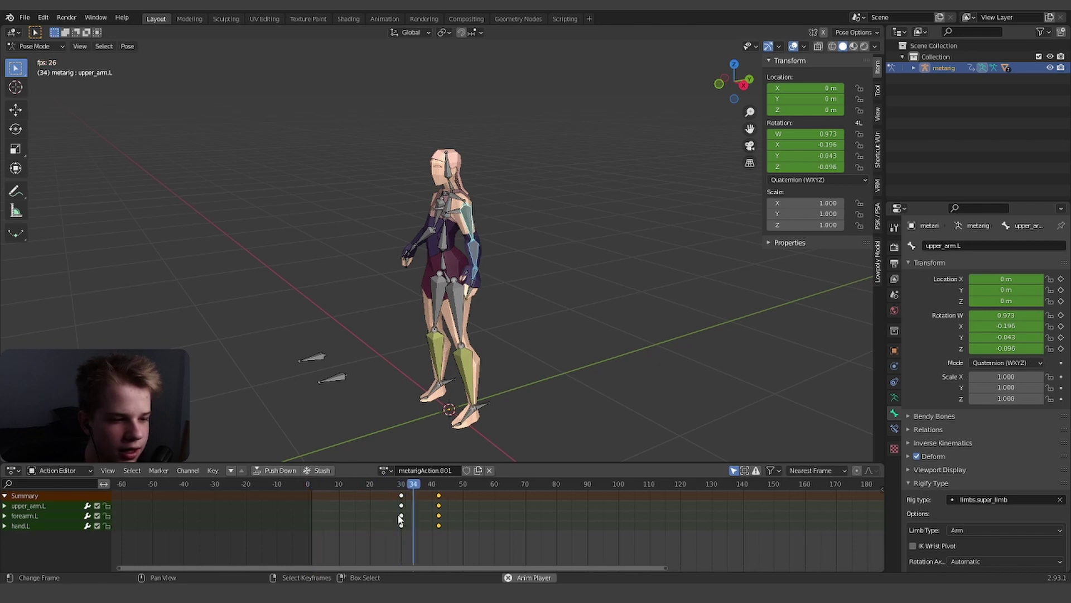
{"action": "key", "text": "space"}
Enable the fake user on metarigAction.001 so the copied action is kept in the file
{"action": "left_click", "coordinate": [387, 470]}
{"action": "left_click", "coordinate": [387, 470]}
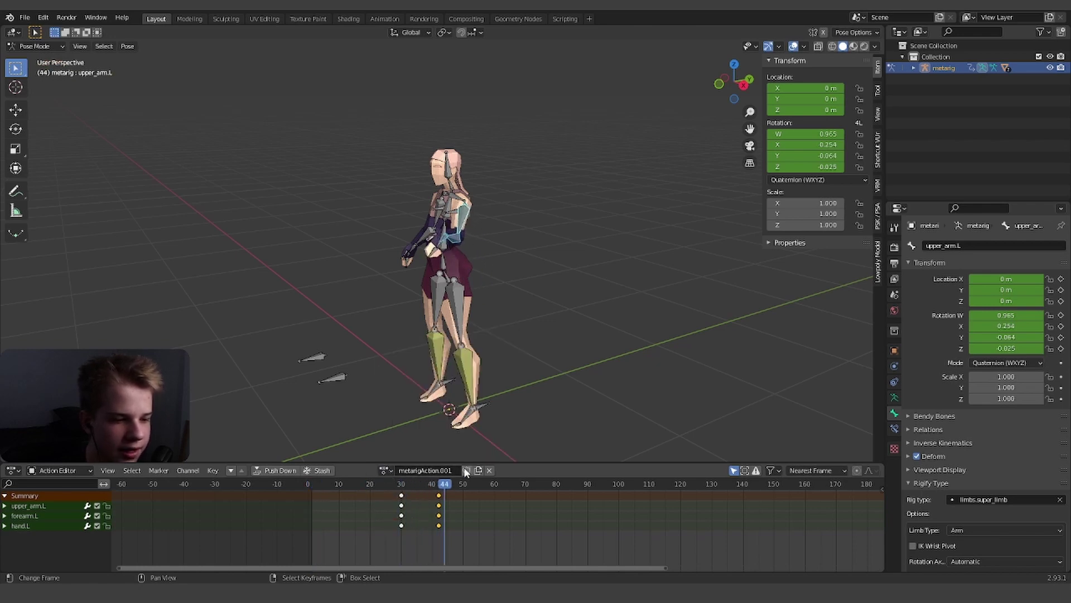
{"action": "left_click", "coordinate": [467, 470]}
Load metarigAction from the action list and return to metarigAction.001
{"action": "left_click", "coordinate": [384, 470]}
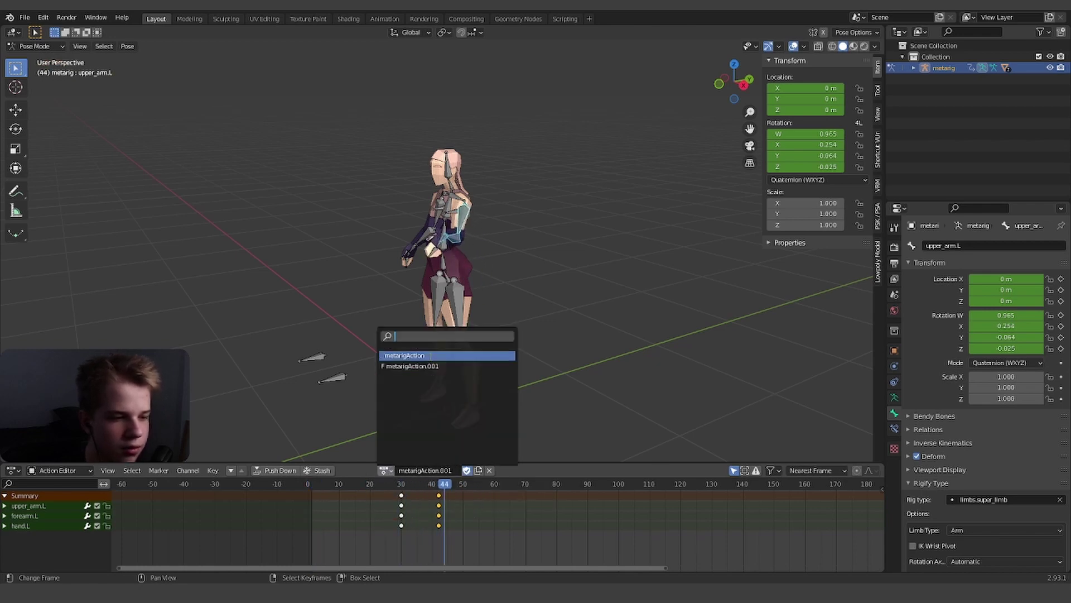
{"action": "left_click", "coordinate": [430, 355]}
{"action": "left_click", "coordinate": [383, 470]}
{"action": "left_click", "coordinate": [408, 360]}
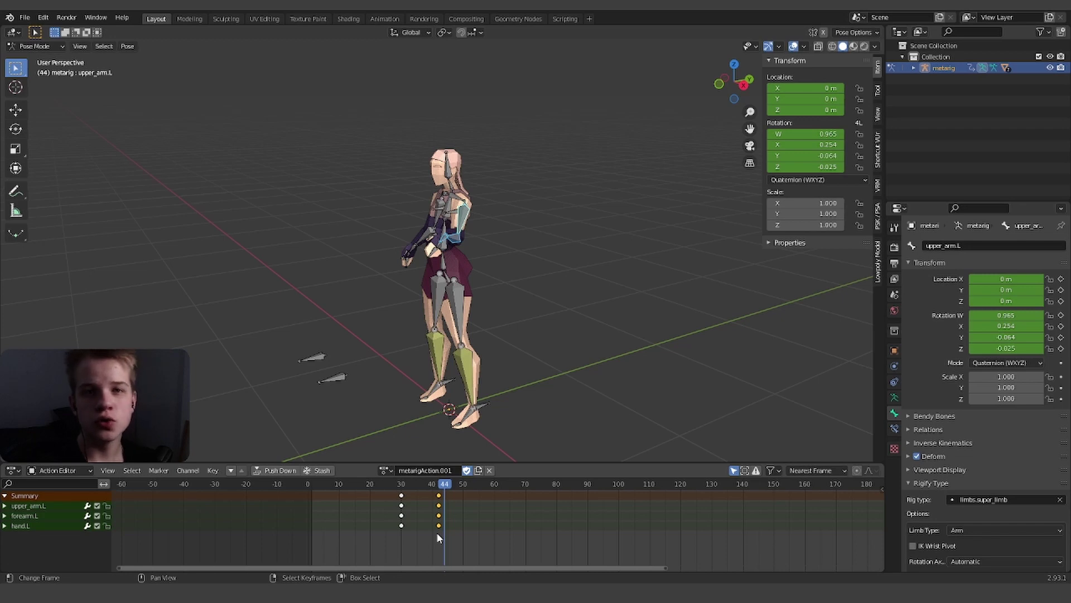
Return the Action Editor to Dope Sheet mode and change the editor type to Timeline
{"action": "left_click", "coordinate": [59, 470]}
{"action": "left_click", "coordinate": [56, 481]}
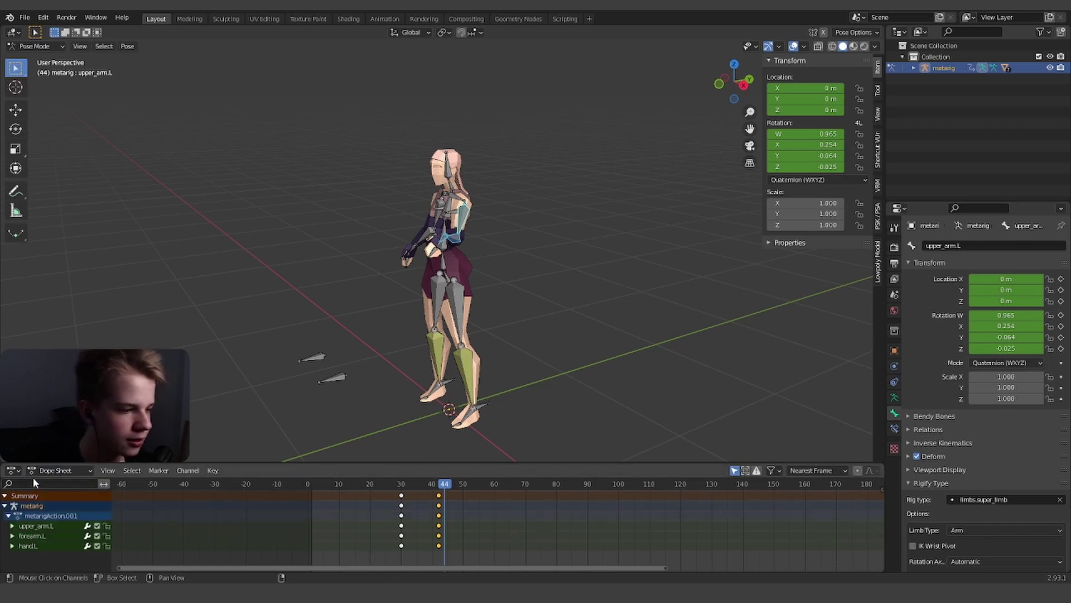
{"action": "left_click", "coordinate": [12, 471]}
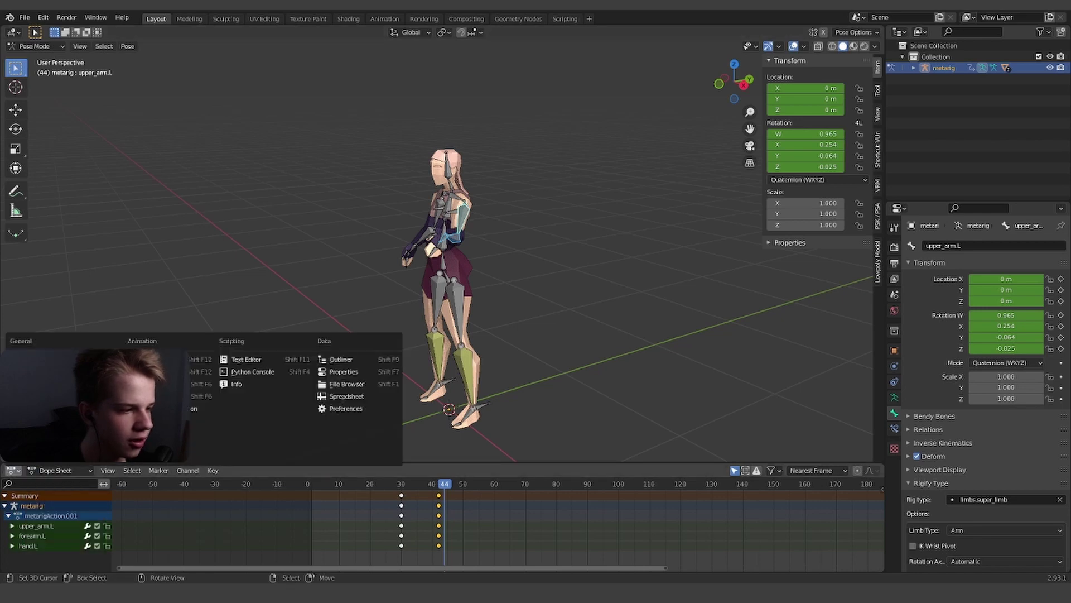
{"action": "left_click", "coordinate": [159, 359]}
{"action": "left_click", "coordinate": [12, 470]}
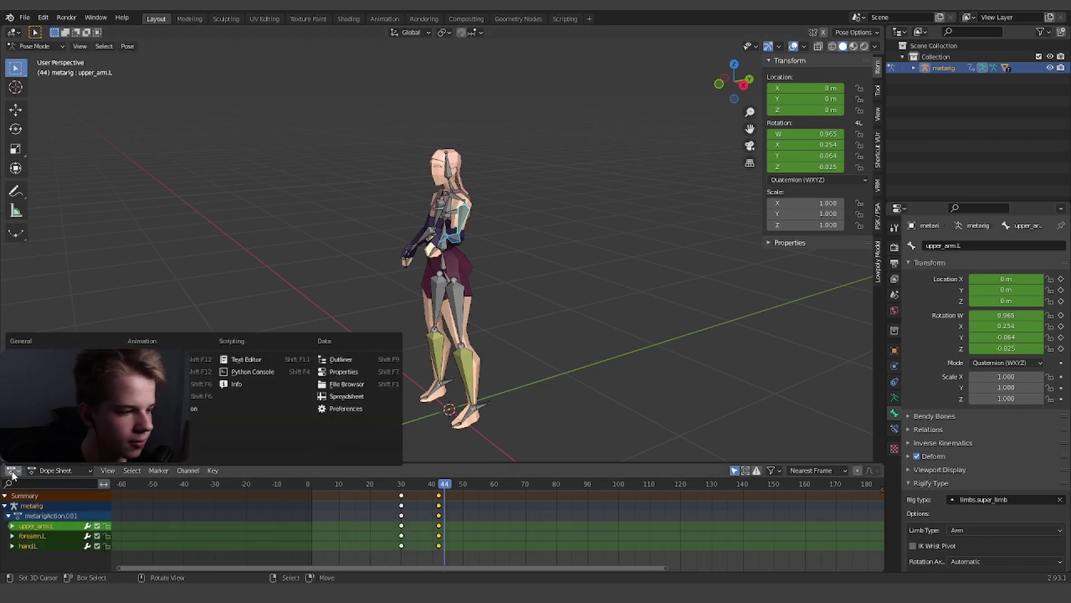
{"action": "left_click", "coordinate": [162, 371]}
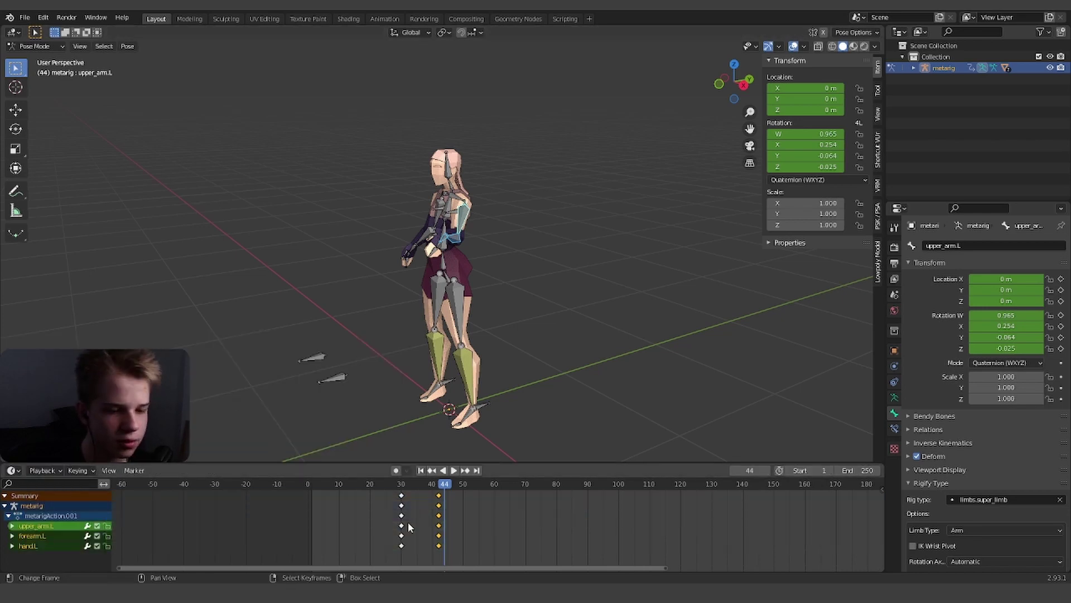
Switch the Timeline area back to the Dope Sheet editor
{"action": "left_click", "coordinate": [12, 470]}
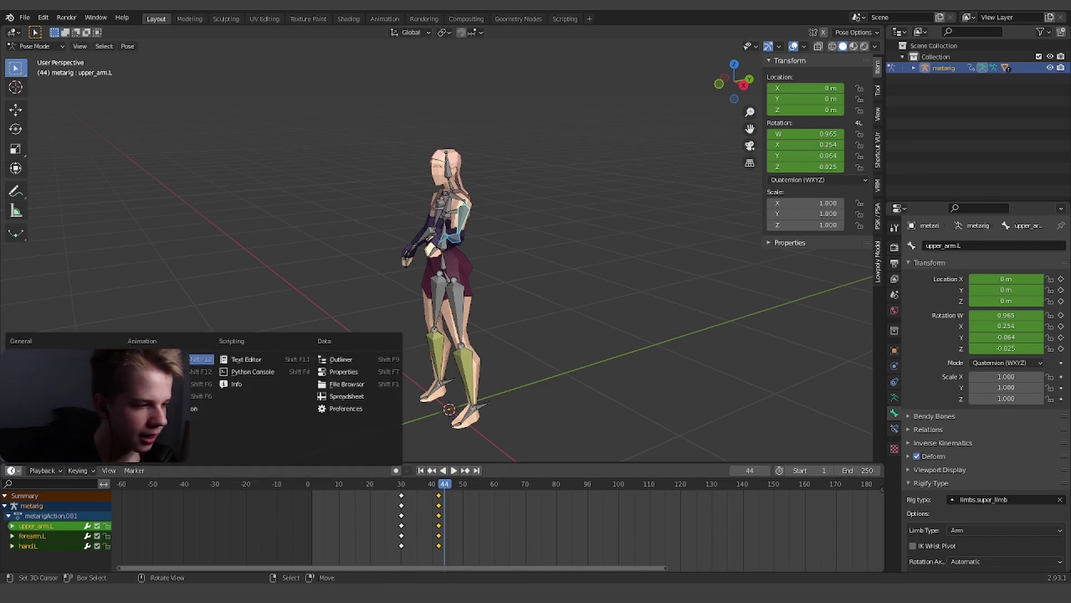
{"action": "left_click", "coordinate": [162, 359]}
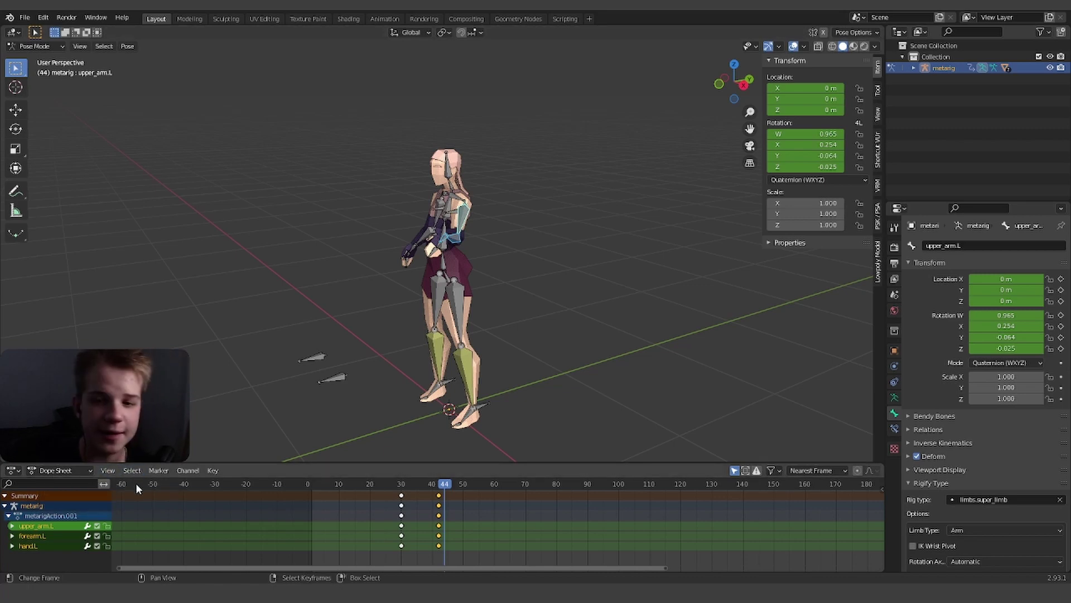
{"action": "left_click", "coordinate": [13, 471]}
{"action": "left_click", "coordinate": [161, 359]}
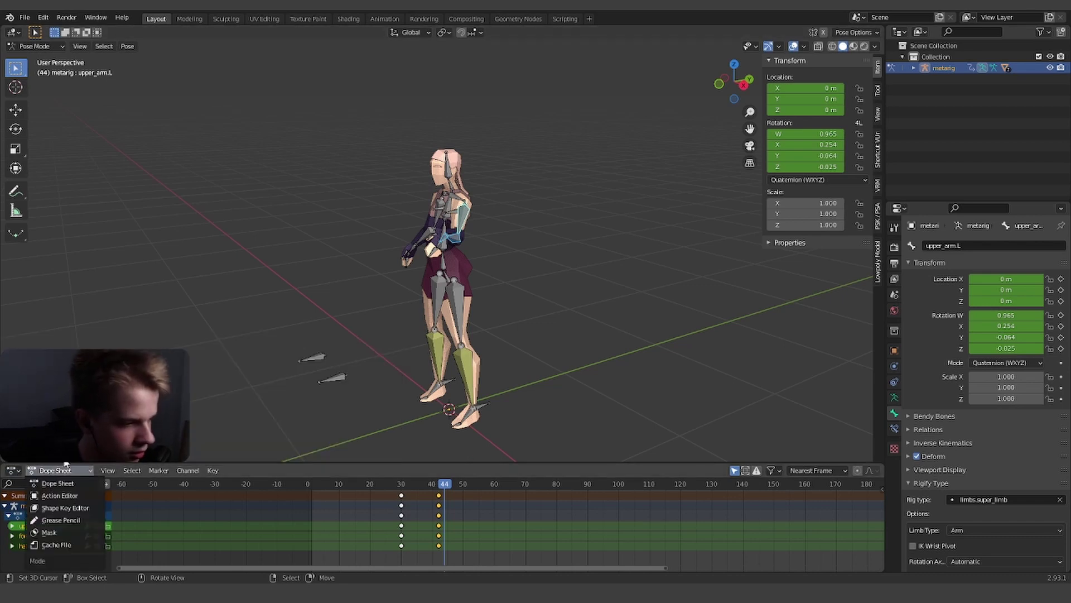
Change the editor to the Timeline and set the active keying set to Location & Rotation
{"action": "left_click", "coordinate": [13, 472]}
{"action": "left_click", "coordinate": [196, 370]}
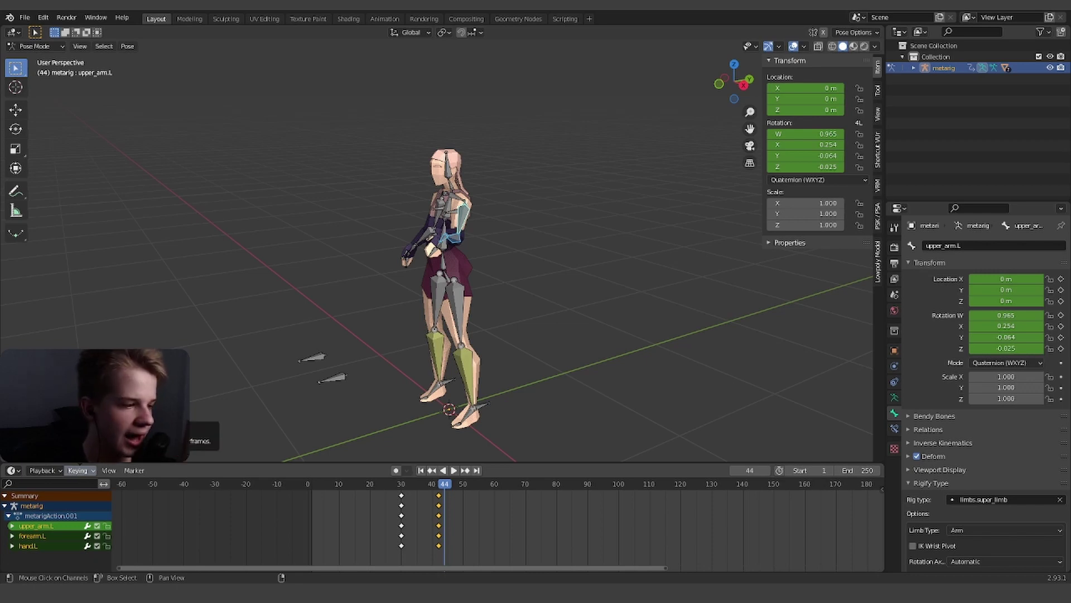
{"action": "left_click", "coordinate": [78, 470]}
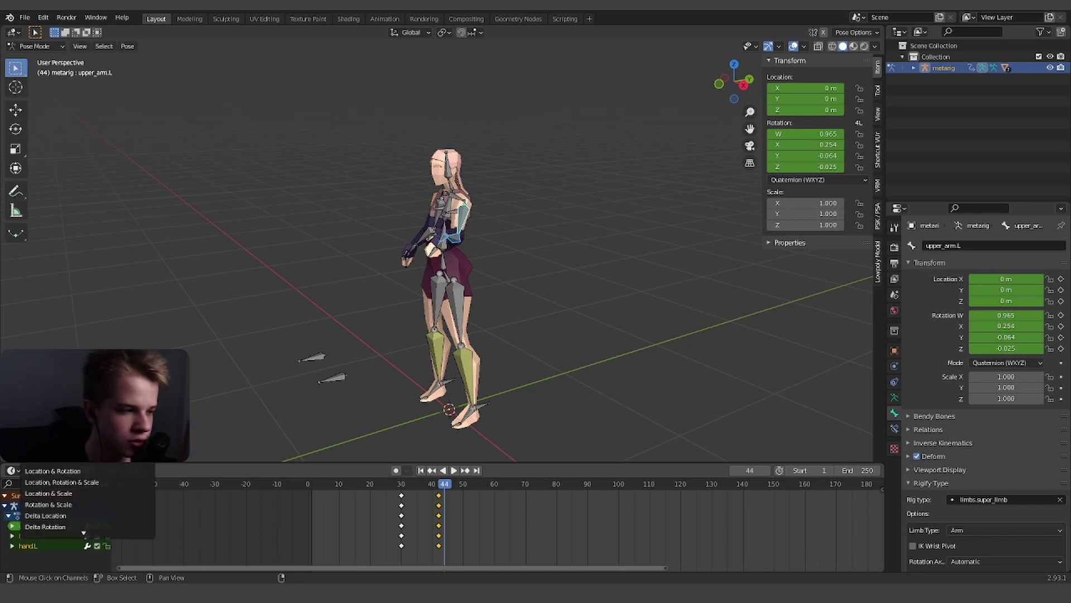
{"action": "left_click", "coordinate": [74, 471]}
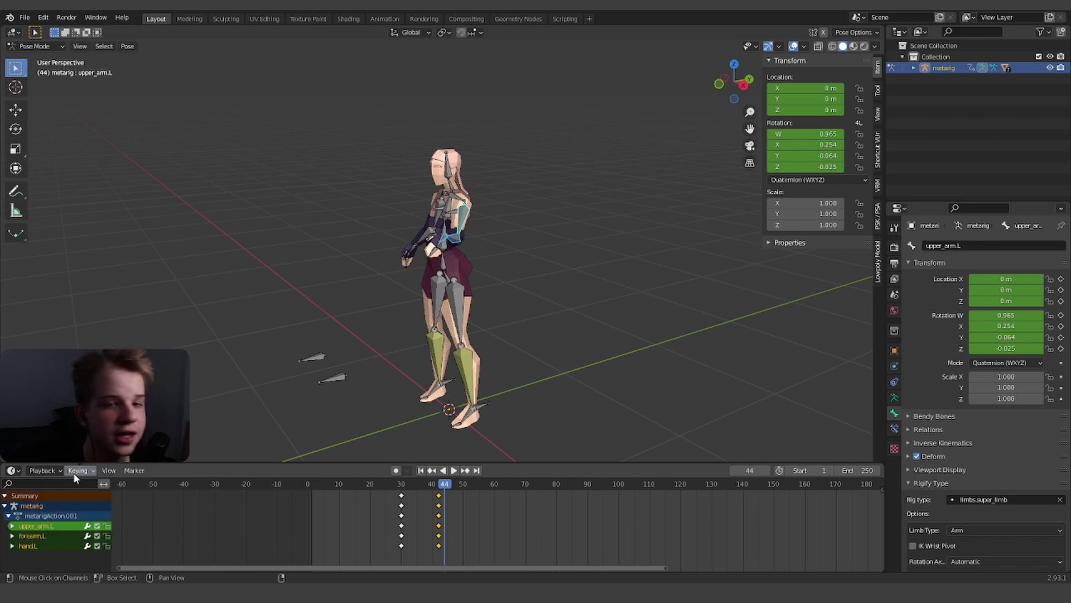
Select the right upper arm bone and insert location and rotation keyframes at frame 44 with the active keying set
{"action": "scroll", "coordinate": [507, 207], "scroll_direction": "up", "scroll_amount": 4}
{"action": "scroll", "coordinate": [506, 207], "scroll_direction": "down", "scroll_amount": 2}
{"action": "key", "text": "alt+a"}
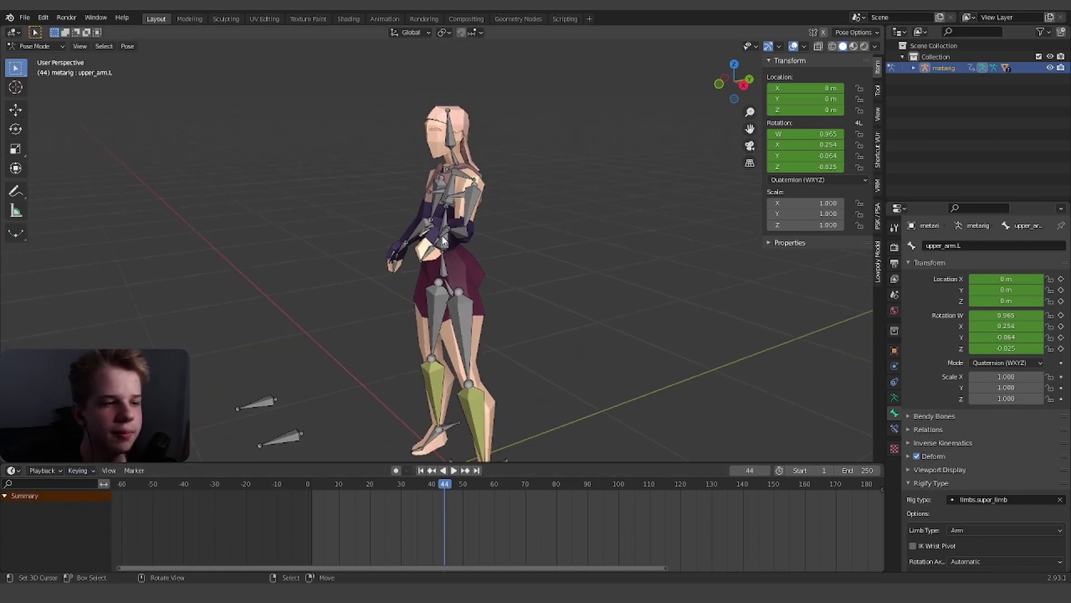
{"action": "middle_click_drag", "start_coordinate": [285, 203], "coordinate": [376, 203]}
{"action": "left_click", "coordinate": [377, 202]}
{"action": "key", "text": "i"}
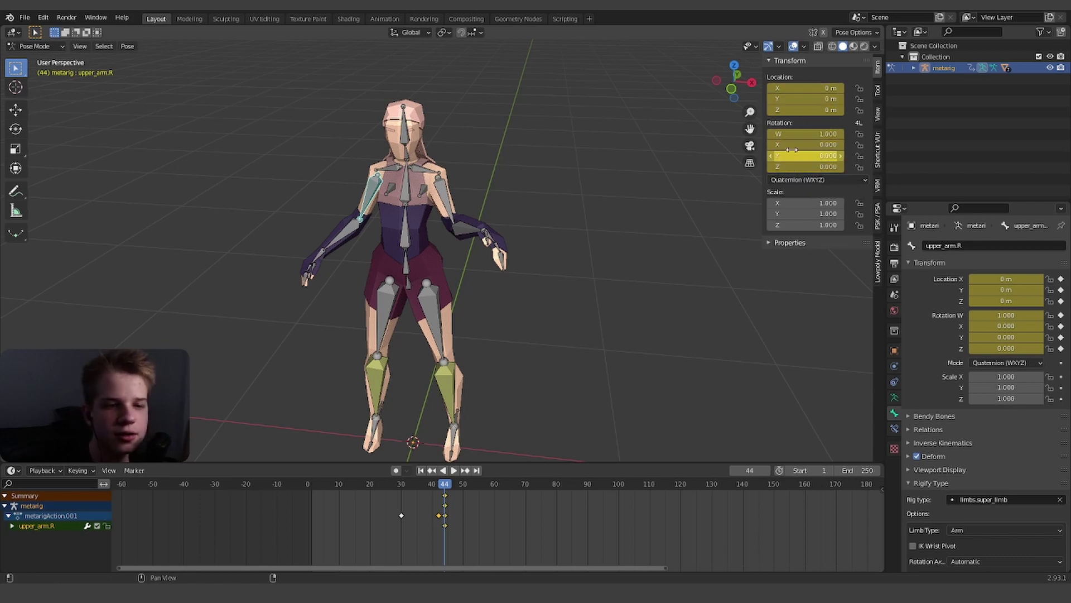
Try a different X rotation on the right upper arm, and set its W and X rotation values to 0
{"action": "key", "text": "Escape"}
{"action": "mouse_move", "coordinate": [806, 145]}
{"action": "left_mouse_down"}
{"action": "mouse_move", "coordinate": [779, 145]}
{"action": "mouse_move", "coordinate": [793, 134]}
{"action": "left_mouse_up"}
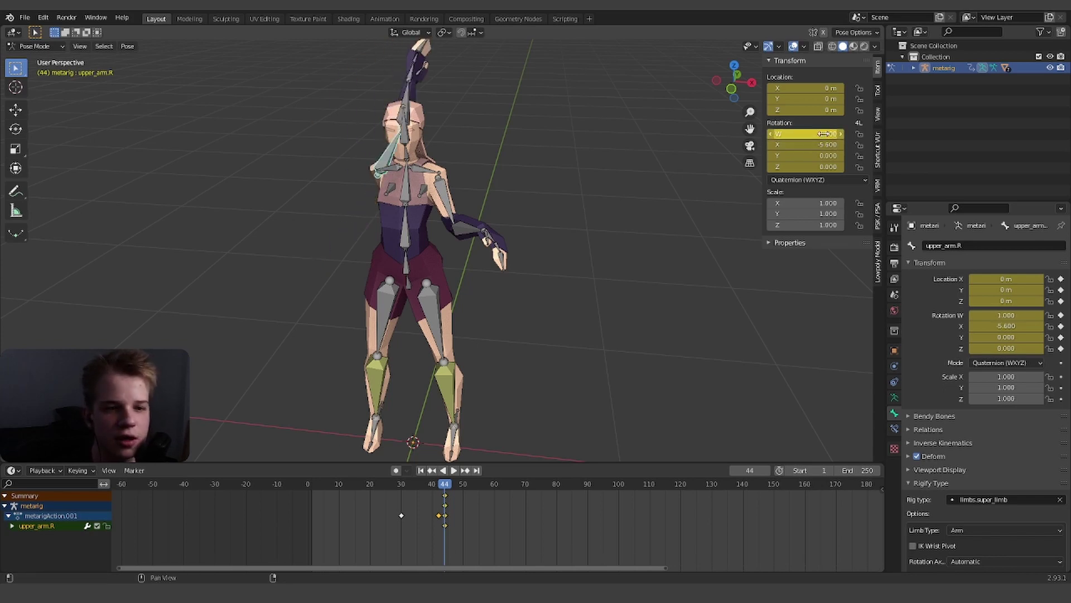
{"action": "key", "text": "Return"}
{"action": "left_click", "coordinate": [818, 155]}
{"action": "type", "text": "0.0"}
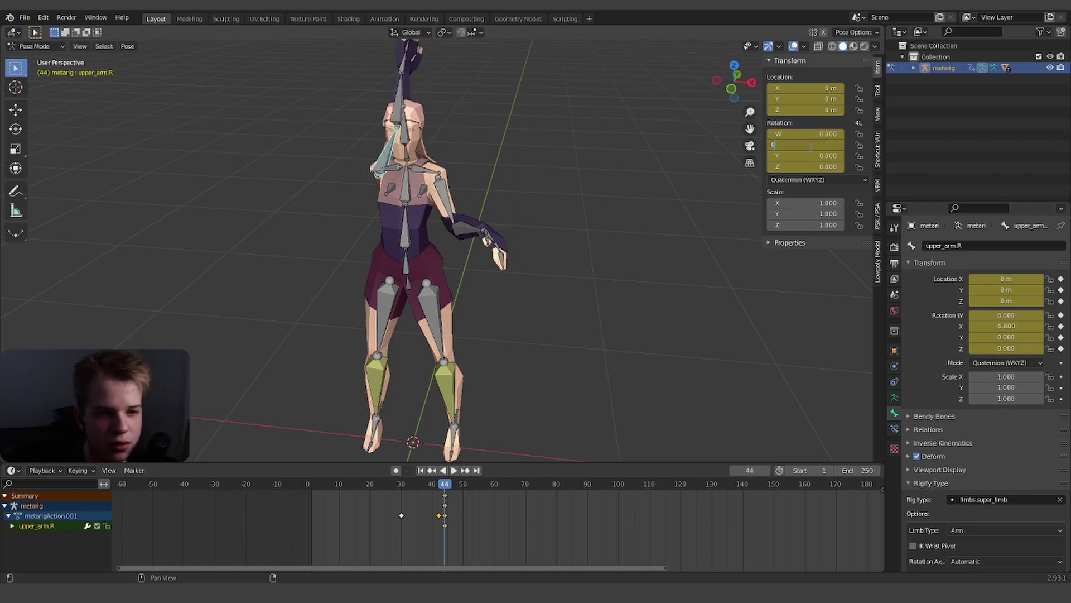
{"action": "key", "text": "Return"}
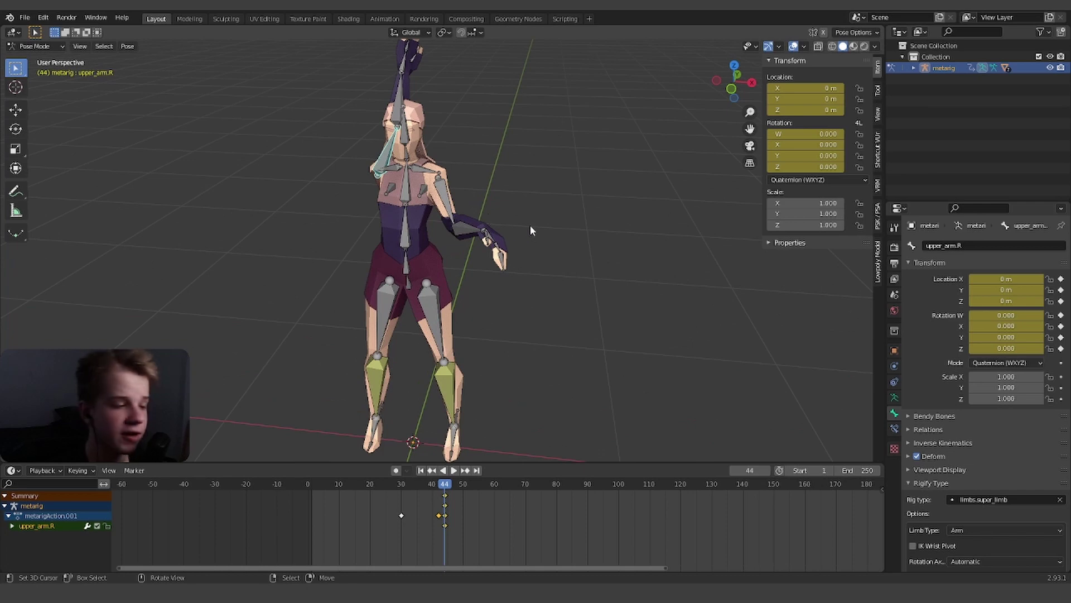
Switch the Timeline area to the Dope Sheet editor in Action Editor mode
{"action": "left_click", "coordinate": [12, 471]}
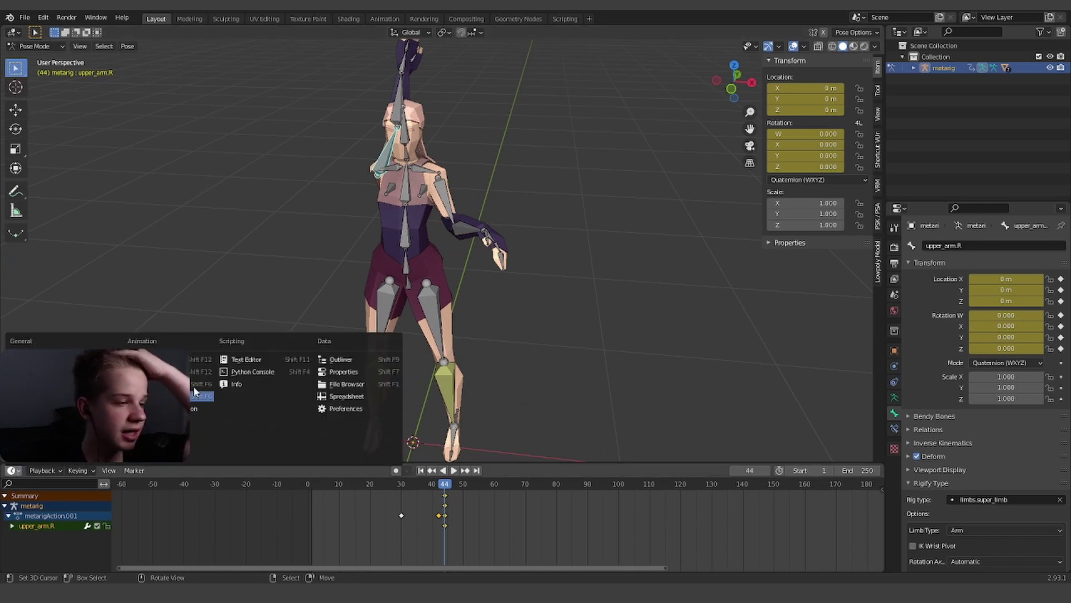
{"action": "left_click", "coordinate": [12, 470]}
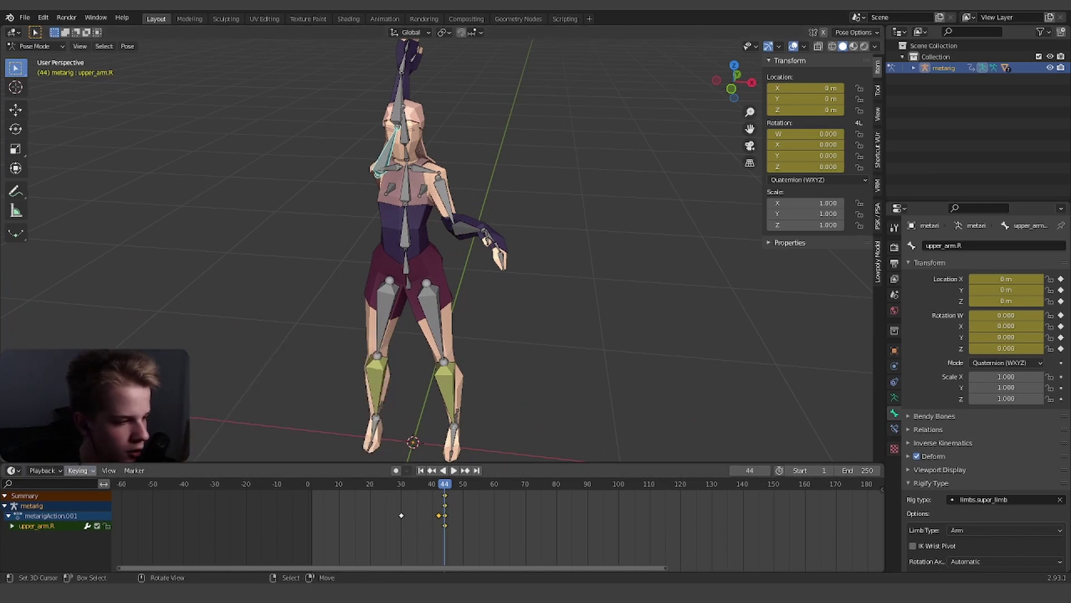
{"action": "left_click", "coordinate": [12, 471]}
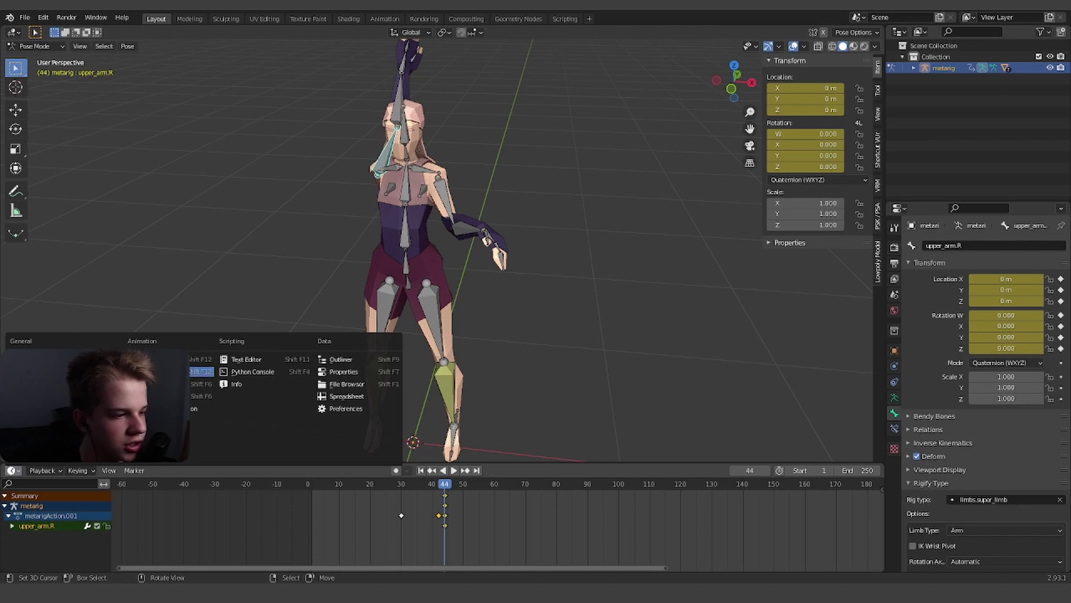
{"action": "left_click", "coordinate": [168, 359]}
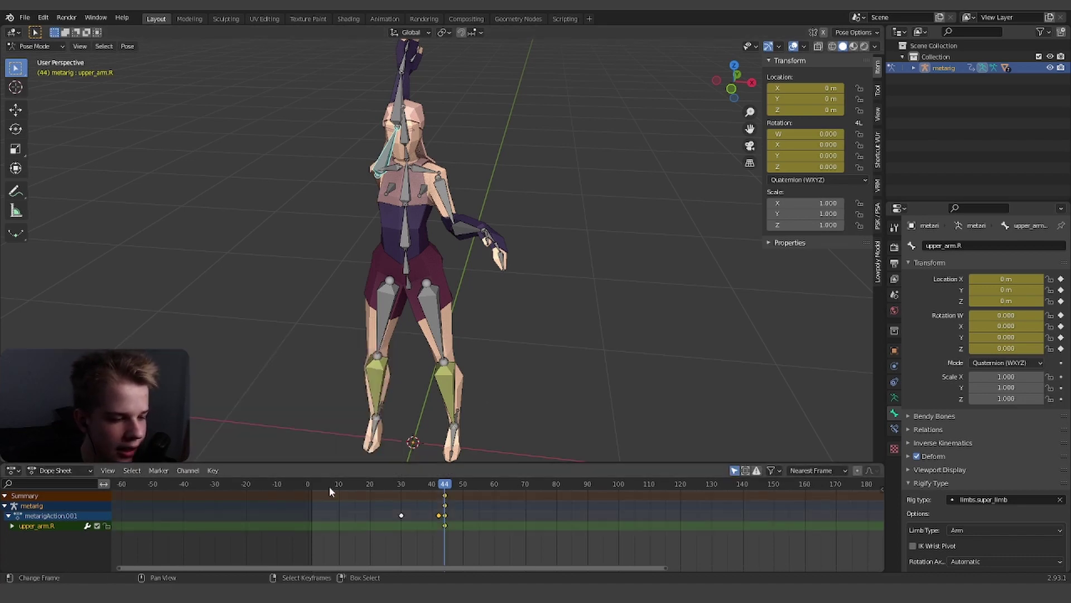
{"action": "left_click", "coordinate": [60, 470]}
{"action": "left_click", "coordinate": [56, 493]}
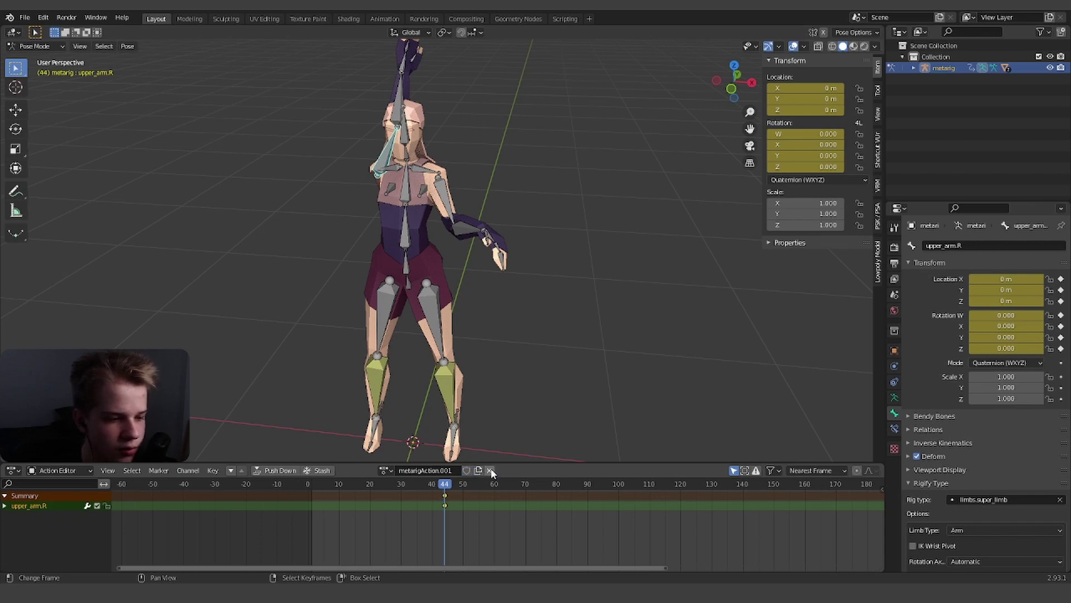
Unlink the action metarigAction.001 from the rig and assign metarigAction instead
{"action": "left_click", "coordinate": [490, 470]}
{"action": "left_click", "coordinate": [401, 470]}
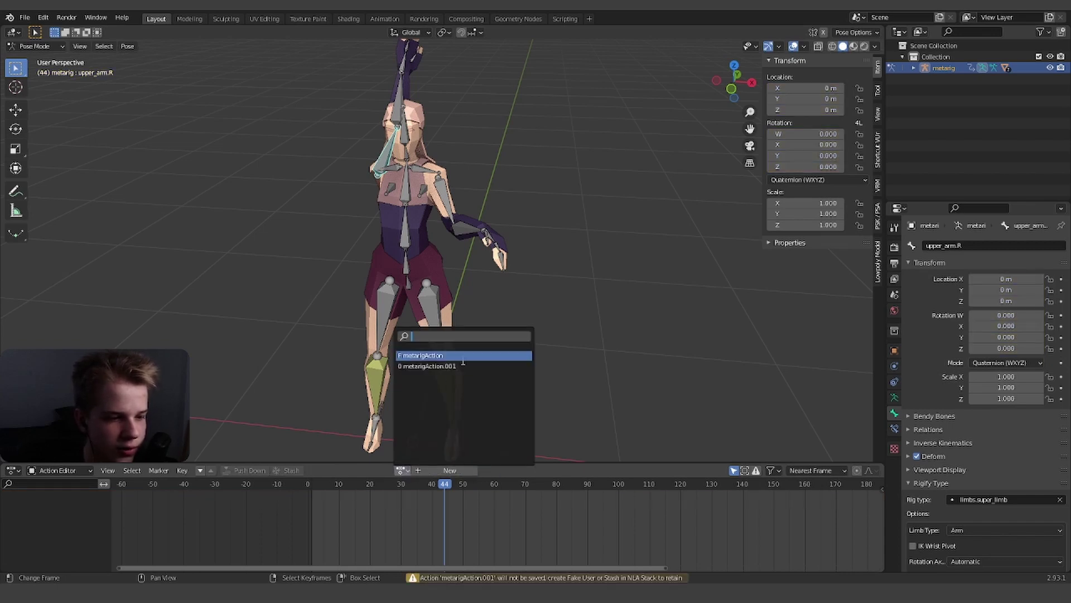
{"action": "left_click", "coordinate": [430, 356]}
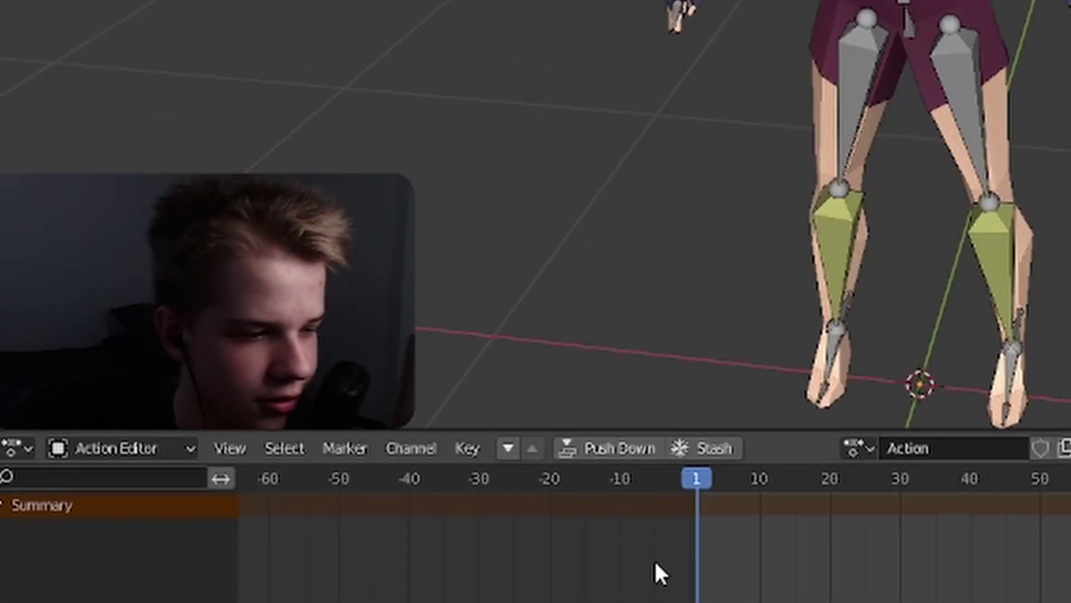
Select the left leg IK bone in the right side view and insert location and rotation keyframes at frame 1
{"action": "key", "text": "Right"}
{"action": "middle_click_drag", "start_coordinate": [1032, 167], "coordinate": [892, 156]}
{"action": "key", "text": "KP_3"}
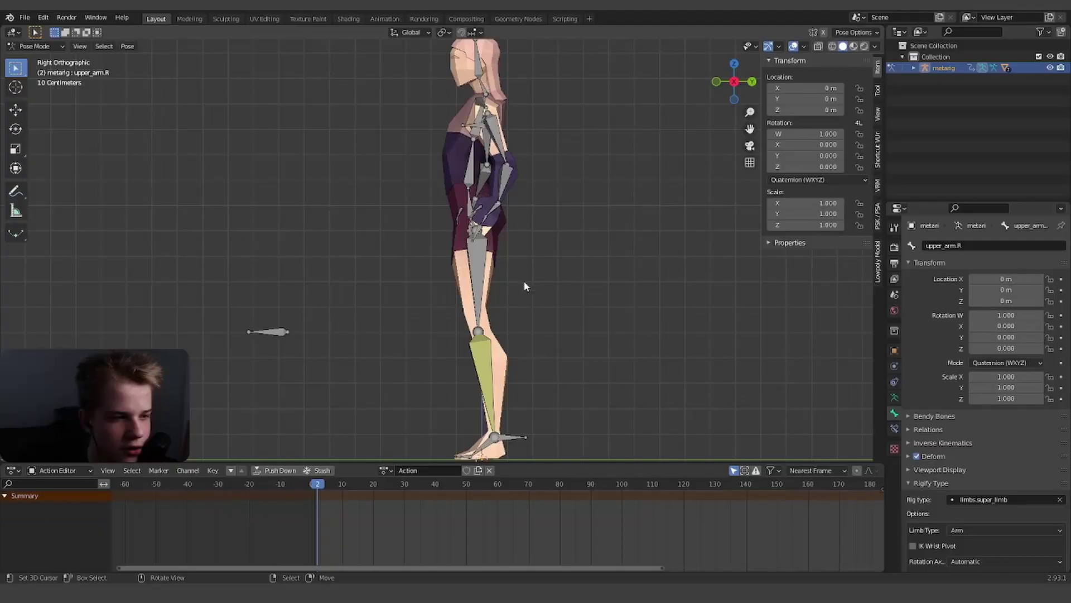
{"action": "middle_click_drag", "start_coordinate": [535, 381], "coordinate": [530, 248], "text": "shift"}
{"action": "scroll", "coordinate": [531, 249], "scroll_direction": "up", "scroll_amount": 3}
{"action": "right_click", "coordinate": [571, 346]}
{"action": "scroll", "coordinate": [570, 346], "scroll_direction": "down", "scroll_amount": 4}
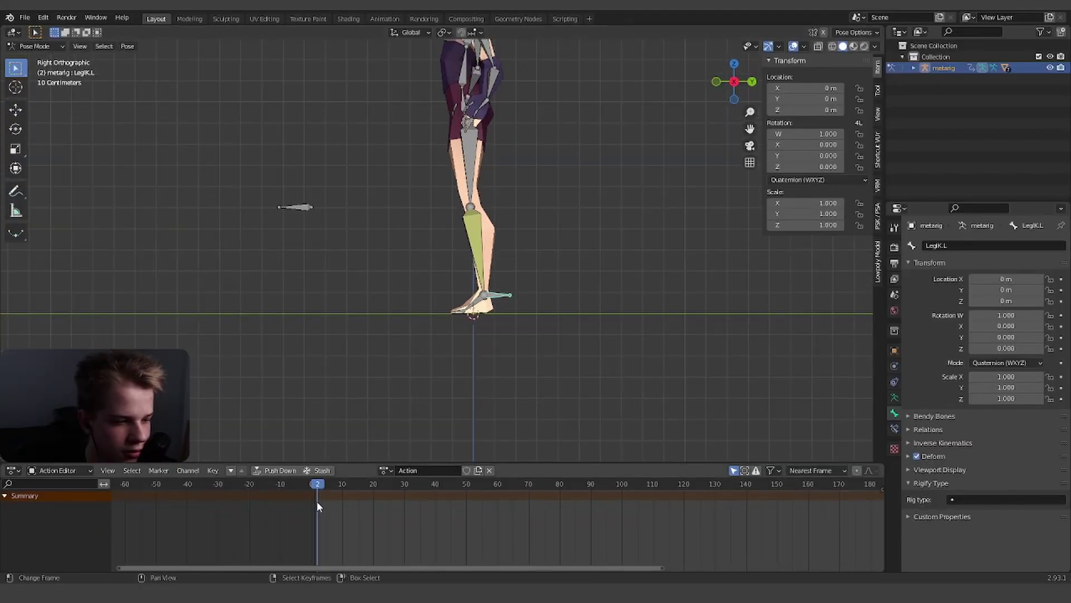
{"action": "key", "text": "Left"}
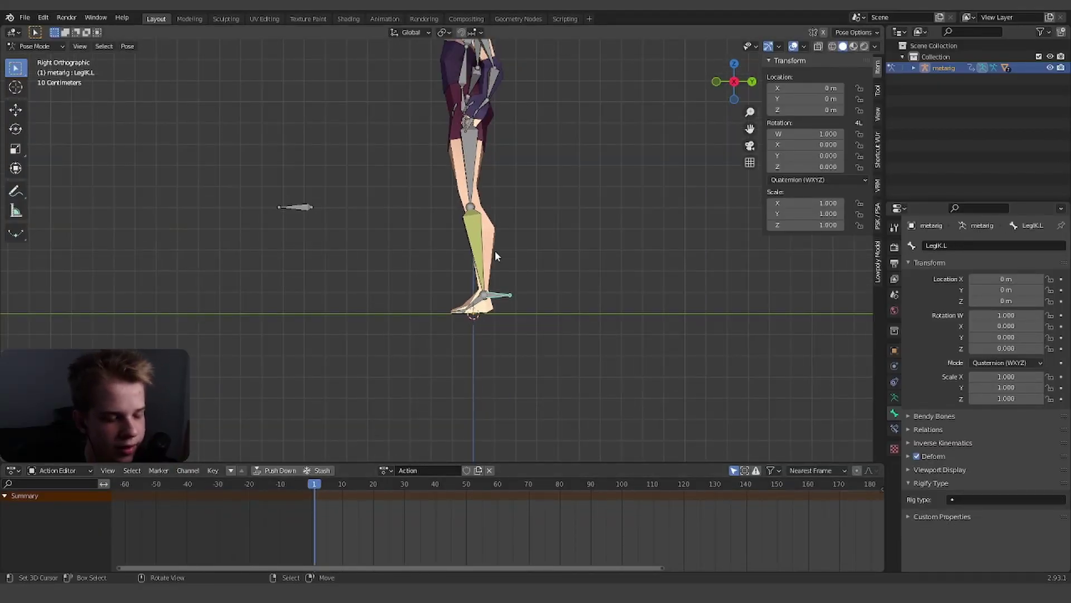
{"action": "key", "text": "i"}
Move the left leg IK bone forward about 0.22 m and fine-tune its placement for the leading foot
{"action": "key", "text": "g"}
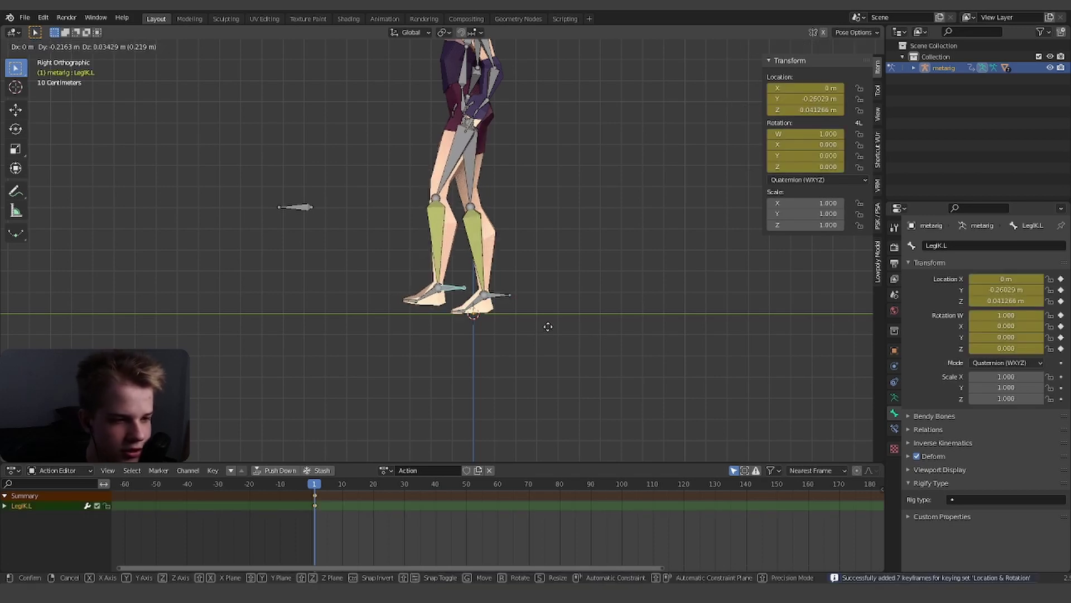
{"action": "left_click", "coordinate": [541, 329]}
{"action": "scroll", "coordinate": [525, 313], "scroll_direction": "up", "scroll_amount": 1}
{"action": "middle_click_drag", "start_coordinate": [520, 182], "coordinate": [509, 226], "text": "shift"}
{"action": "key", "text": "g"}
{"action": "left_click", "coordinate": [506, 245]}
Select the hip bone and lower the body slightly in the right side view so the knees bend
{"action": "middle_click_drag", "start_coordinate": [496, 167], "coordinate": [435, 249]}
{"action": "left_click", "coordinate": [392, 212]}
{"action": "key", "text": "KP_3"}
{"action": "key", "text": "g"}
{"action": "left_click", "coordinate": [533, 283]}
{"action": "middle_click_drag", "start_coordinate": [501, 312], "coordinate": [518, 225], "text": "shift"}
Move the left leg IK bone further forward and the right leg IK bone about 0.24 m backward to form a stride
{"action": "left_click", "coordinate": [421, 343]}
{"action": "key", "text": "g"}
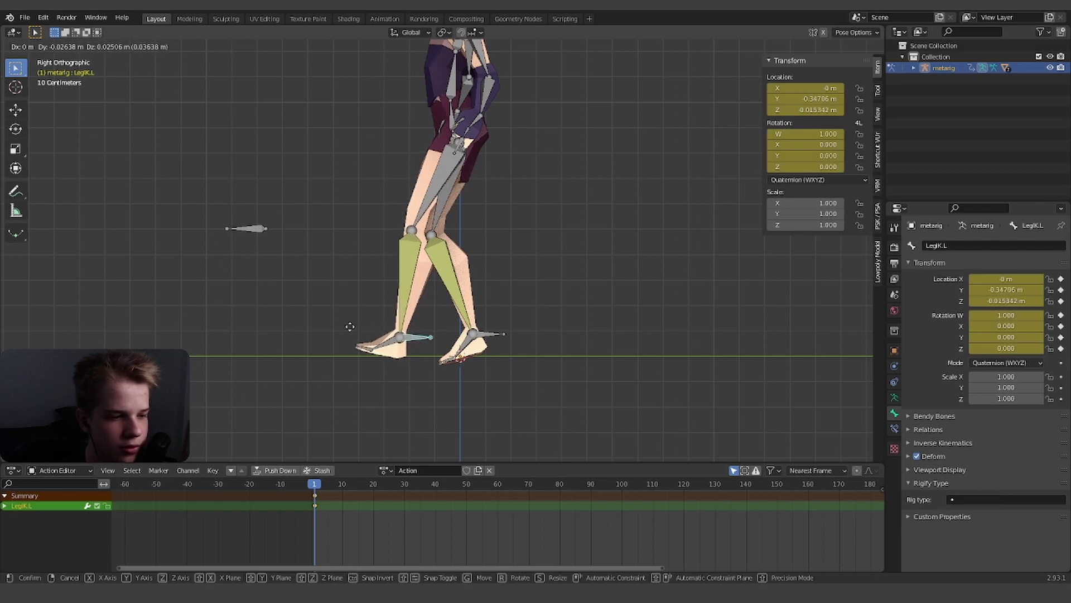
{"action": "left_click", "coordinate": [282, 316]}
{"action": "middle_click_drag", "start_coordinate": [282, 316], "coordinate": [276, 303], "text": "shift"}
{"action": "right_click", "coordinate": [477, 323]}
{"action": "key", "text": "g"}
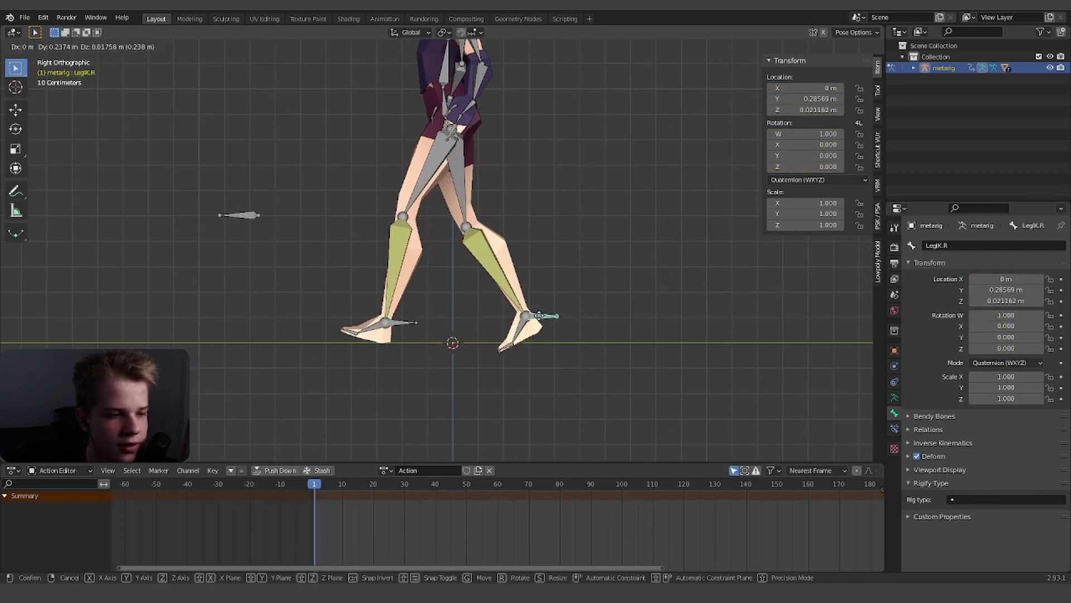
{"action": "left_click", "coordinate": [507, 344]}
Rotate the right foot and toe bones so the trailing foot rests on its toes
{"action": "left_click", "coordinate": [550, 316]}
{"action": "key", "text": "r"}
{"action": "left_click", "coordinate": [589, 349]}
{"action": "key", "text": "r"}
{"action": "left_click", "coordinate": [625, 336]}
{"action": "right_click", "coordinate": [501, 339]}
{"action": "key", "text": "r"}
{"action": "left_click", "coordinate": [602, 319]}
Reposition the left leg IK bone and the left knee target sideways in the front view
{"action": "key", "text": "a"}
{"action": "mouse_move", "coordinate": [478, 308]}
{"action": "middle_mouse_down"}
{"action": "mouse_move", "coordinate": [608, 326]}
{"action": "mouse_move", "coordinate": [481, 322]}
{"action": "middle_mouse_up"}
{"action": "left_click", "coordinate": [450, 325]}
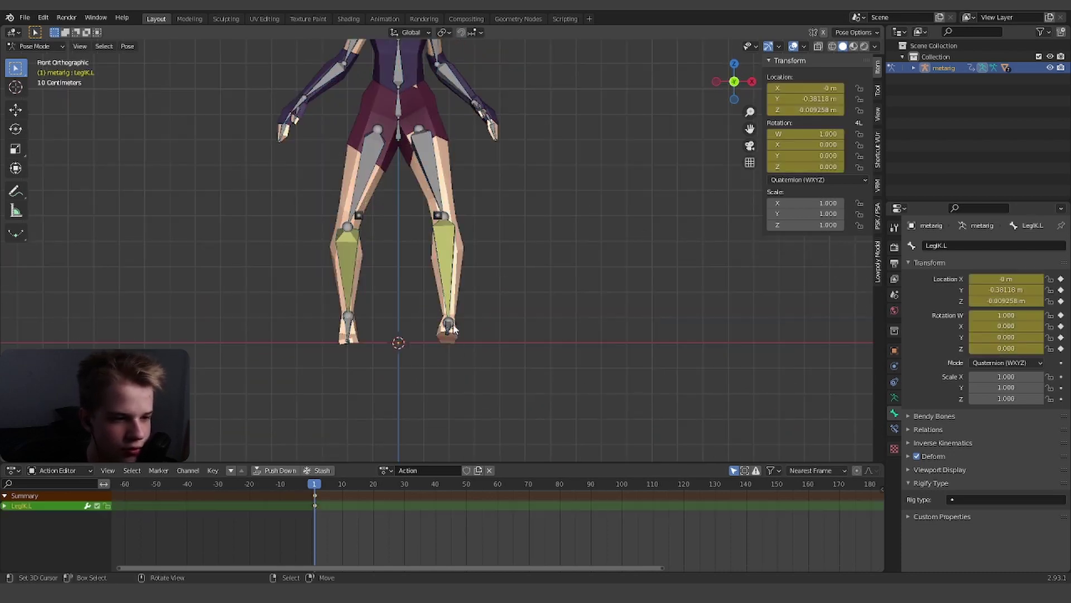
{"action": "key", "text": "g"}
{"action": "left_click", "coordinate": [504, 329]}
{"action": "left_click", "coordinate": [440, 218]}
{"action": "key", "text": "g"}
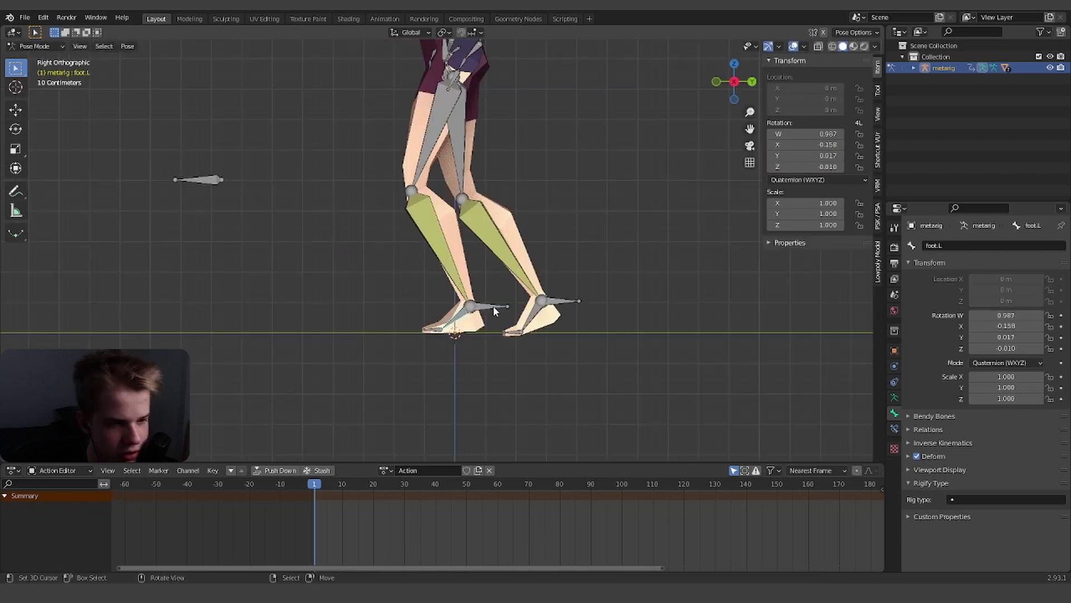
Move the left leg IK bone forward to about -0.36 m in Y and fine-tune the right leg IK bone behind the body
{"action": "left_click", "coordinate": [493, 306]}
{"action": "key", "text": "g"}
{"action": "left_click", "coordinate": [575, 311]}
{"action": "right_click", "coordinate": [579, 303]}
{"action": "key", "text": "g"}
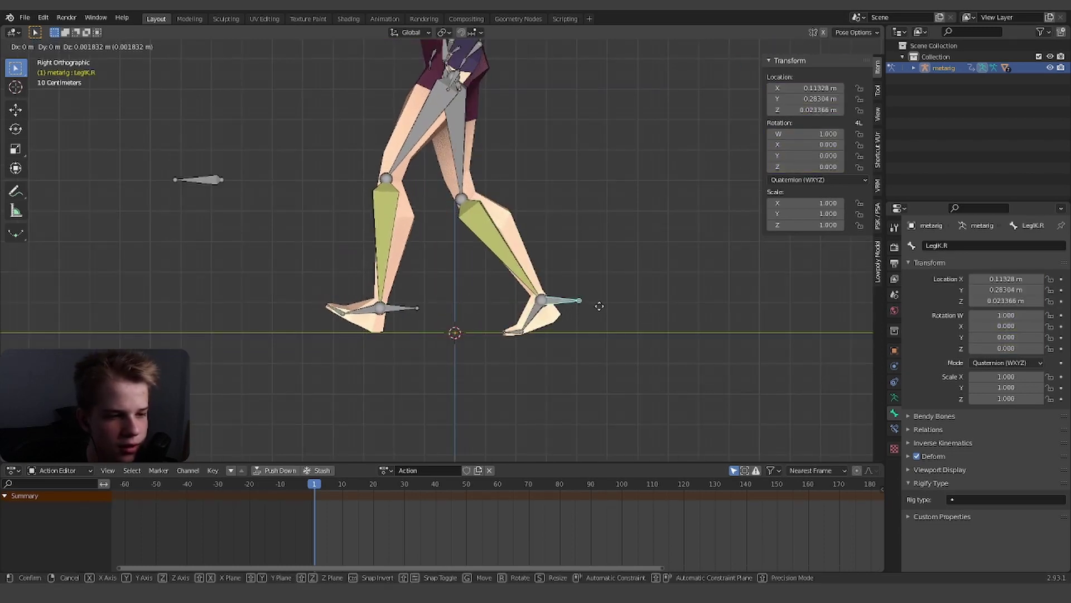
{"action": "left_click", "coordinate": [601, 303]}
Select both leg IK bones and insert location and rotation keyframes at frame 1
{"action": "left_click", "coordinate": [399, 307]}
{"action": "key", "text": "i"}
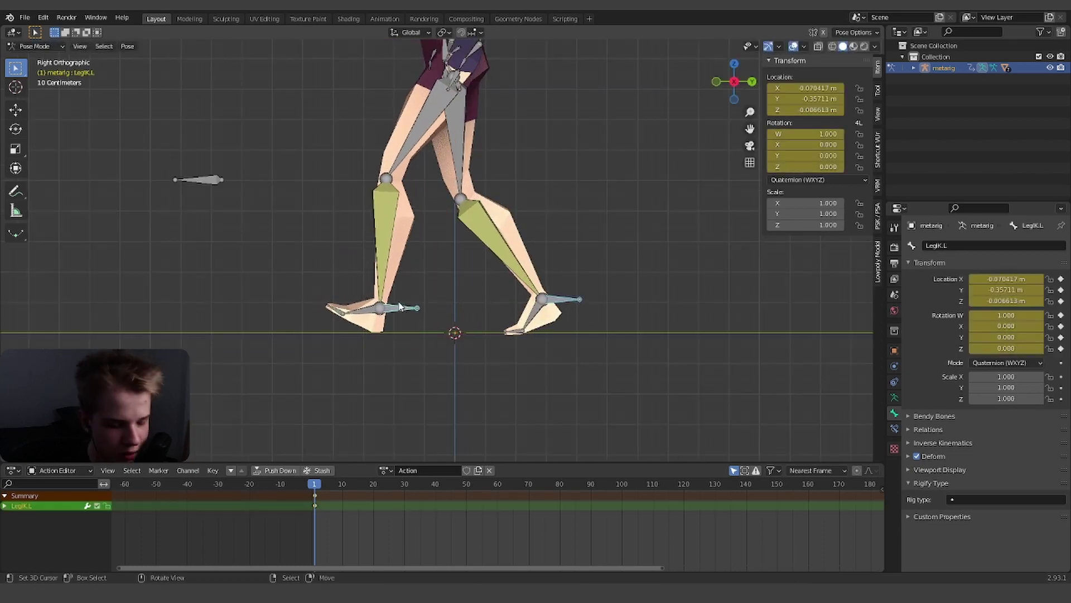
{"action": "key", "text": "i"}
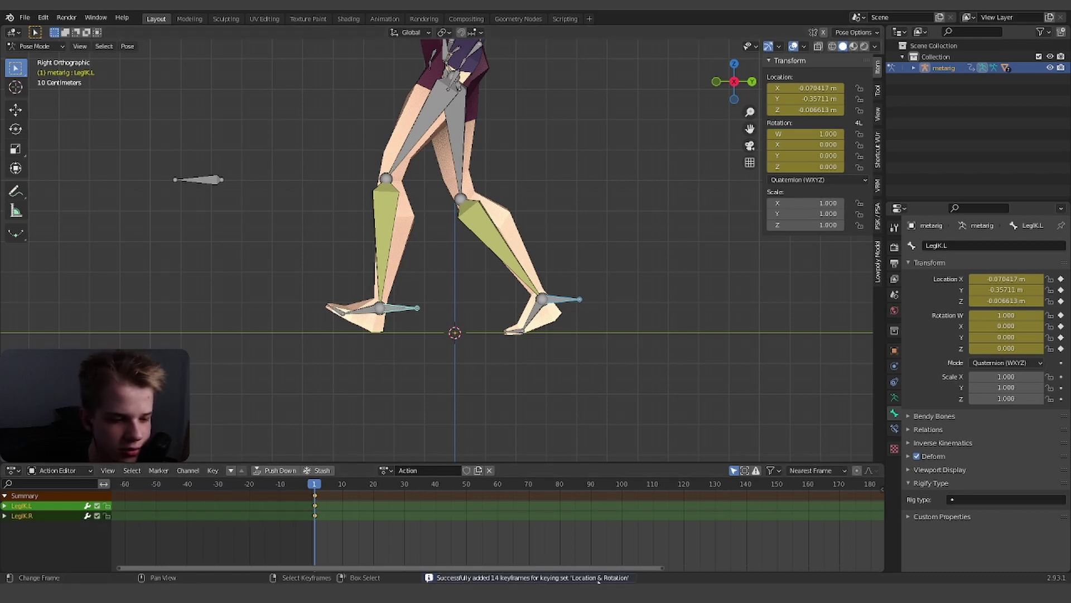
Examine the stride pose from the front and right views, with the left leg IK bone selected
{"action": "key", "text": "KP_1"}
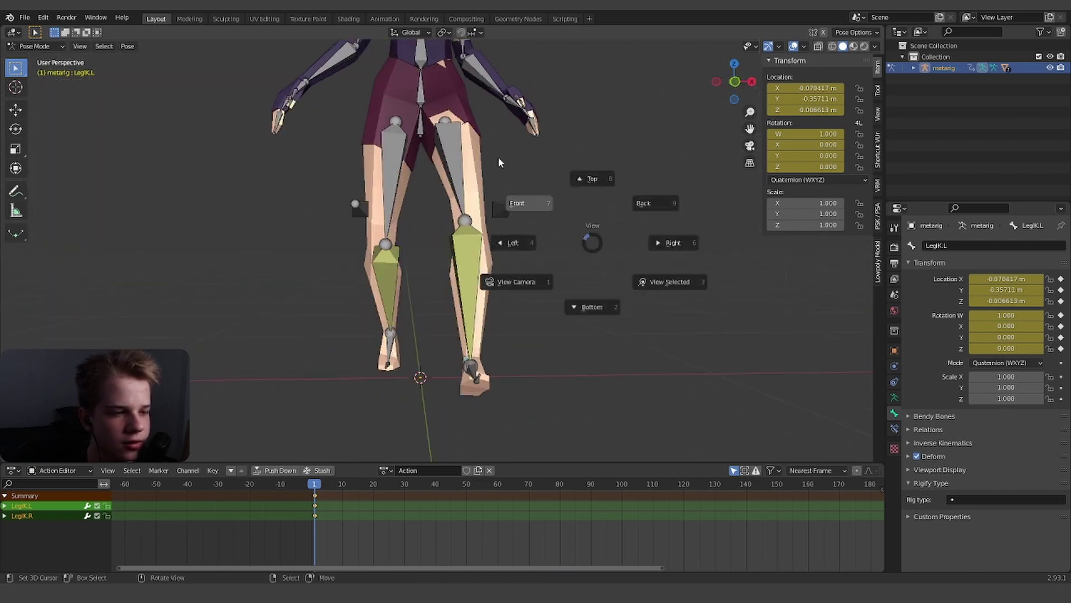
{"action": "scroll", "coordinate": [521, 282], "scroll_direction": "down", "scroll_amount": 6}
{"action": "scroll", "coordinate": [521, 329], "scroll_direction": "up", "scroll_amount": 5}
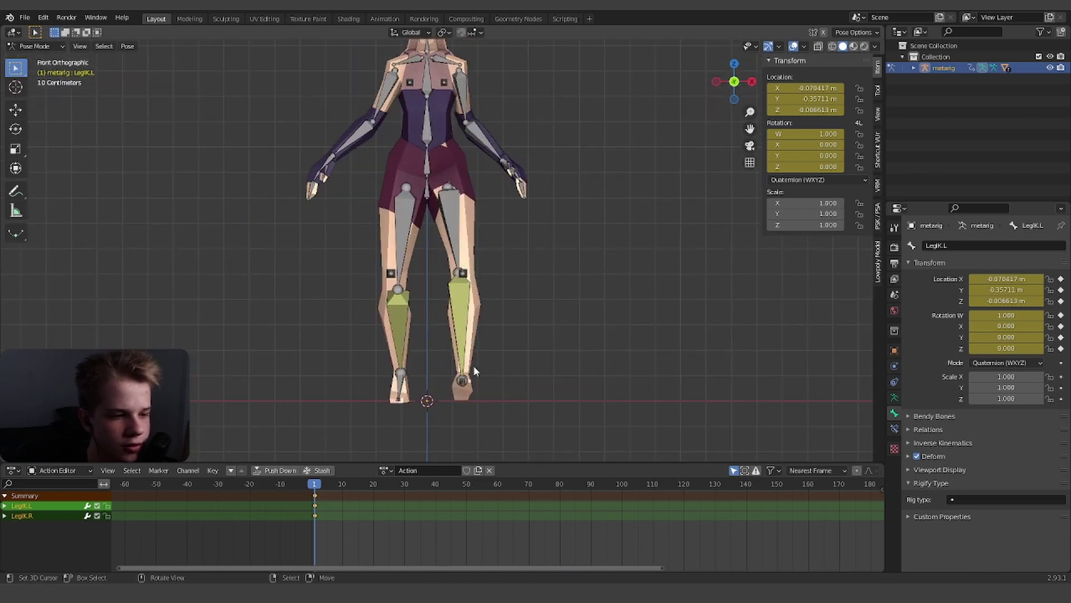
{"action": "scroll", "coordinate": [455, 354], "scroll_direction": "down", "scroll_amount": 2}
{"action": "key", "text": "grave"}
{"action": "left_click", "coordinate": [606, 324]}
{"action": "scroll", "coordinate": [447, 369], "scroll_direction": "up", "scroll_amount": 2}
{"action": "left_click", "coordinate": [396, 396]}
{"action": "key", "text": "g"}
{"action": "right_click", "coordinate": [535, 390]}
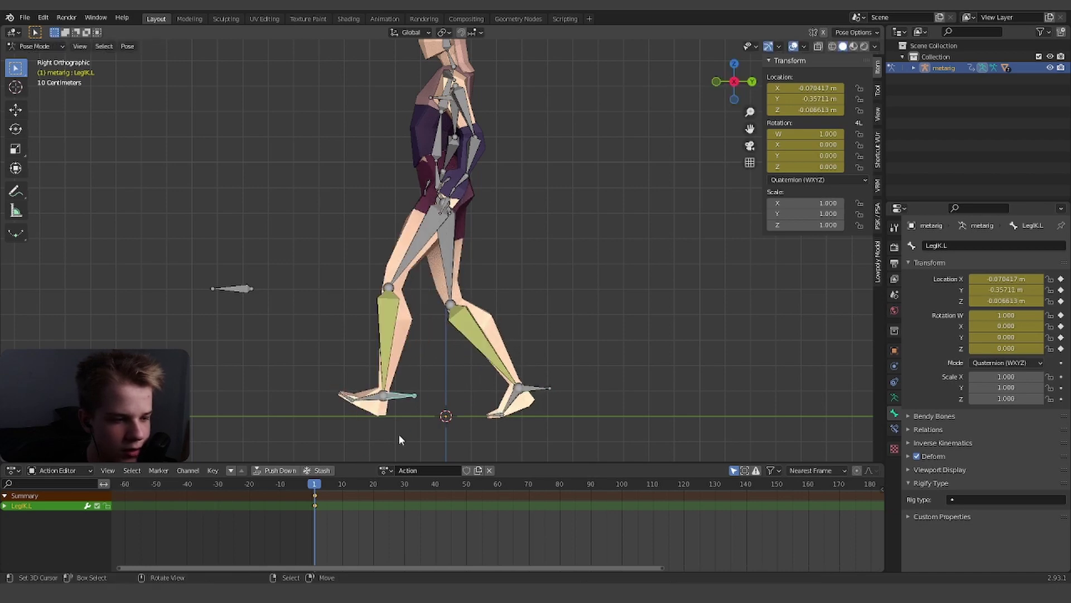
Go to frame 15 and try moving the left leg IK bone backward about 0.54 m
{"action": "left_click_drag", "start_coordinate": [370, 504], "coordinate": [358, 506]}
{"action": "key", "text": "g"}
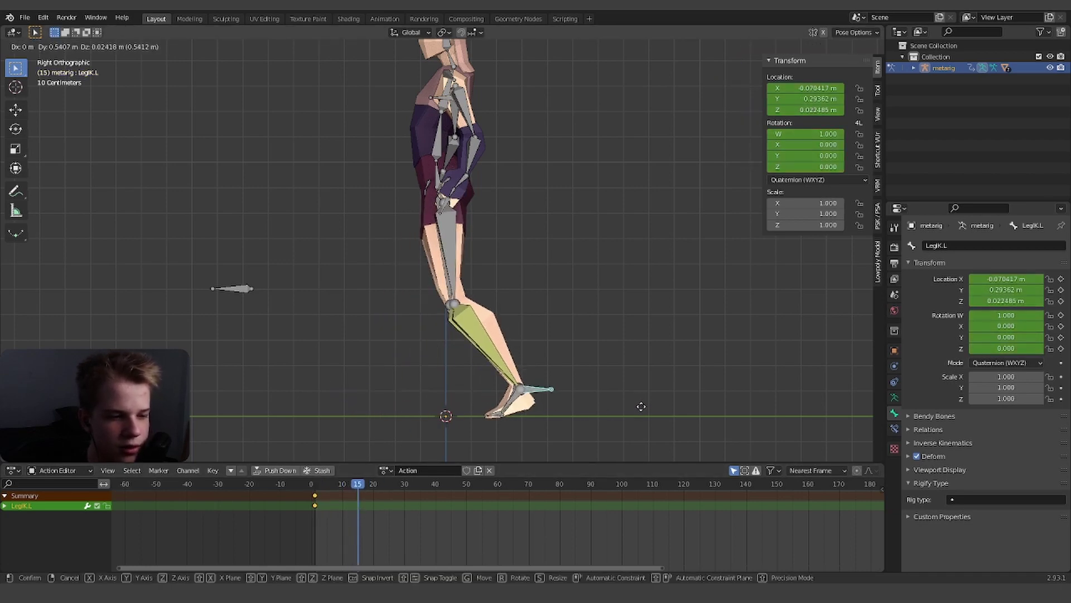
{"action": "left_click", "coordinate": [641, 406]}
Select all bones, copy the stride pose and paste it mirrored at frame 15
{"action": "key", "text": "a"}
{"action": "middle_click_drag", "start_coordinate": [574, 384], "coordinate": [679, 396]}
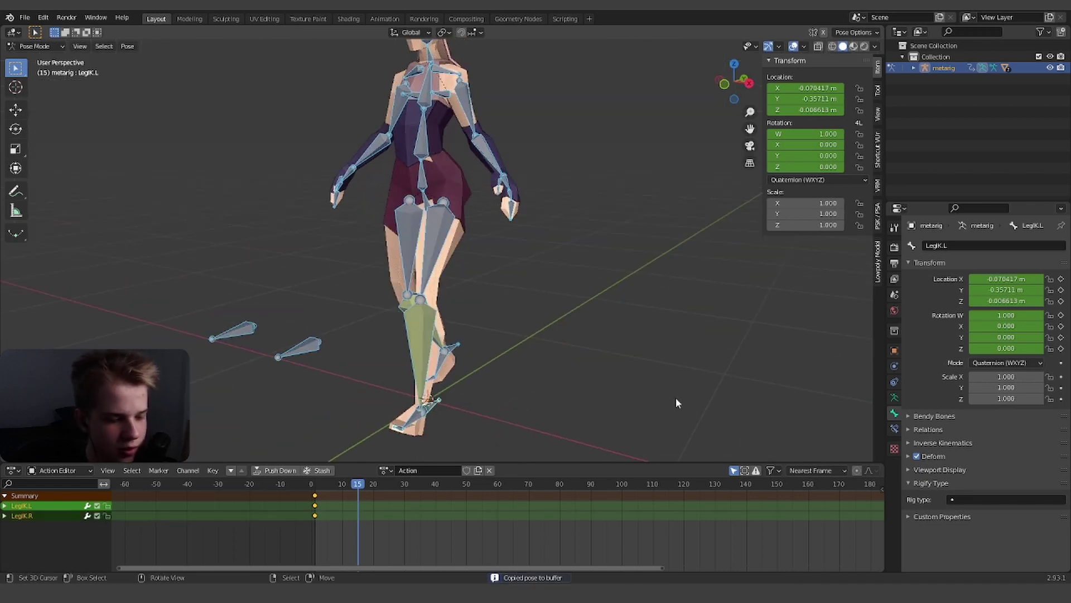
{"action": "key", "text": "ctrl+shift+v"}
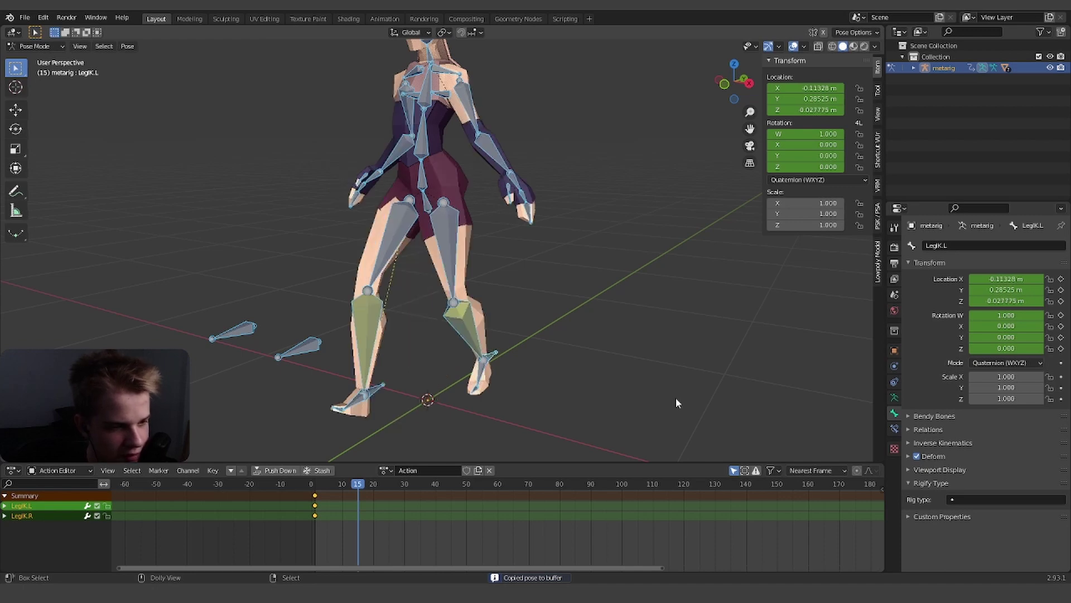
{"action": "middle_click_drag", "start_coordinate": [532, 363], "coordinate": [407, 239]}
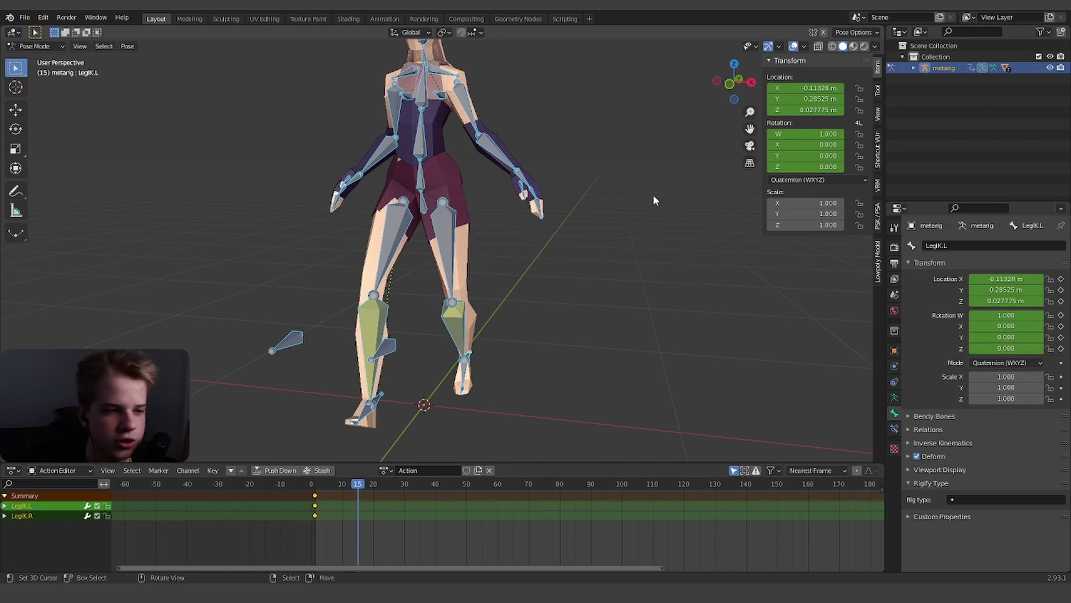
Check the names of the left and right thigh bones, and try keyframing location and rotation of all bones at frame 15
{"action": "left_click", "coordinate": [449, 239]}
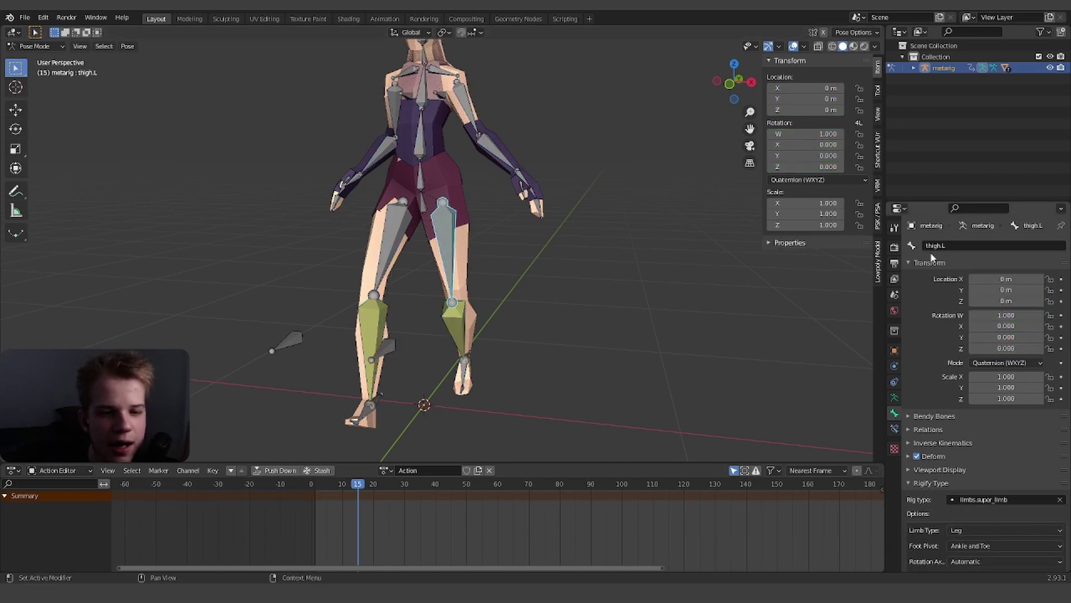
{"action": "left_click", "coordinate": [394, 246]}
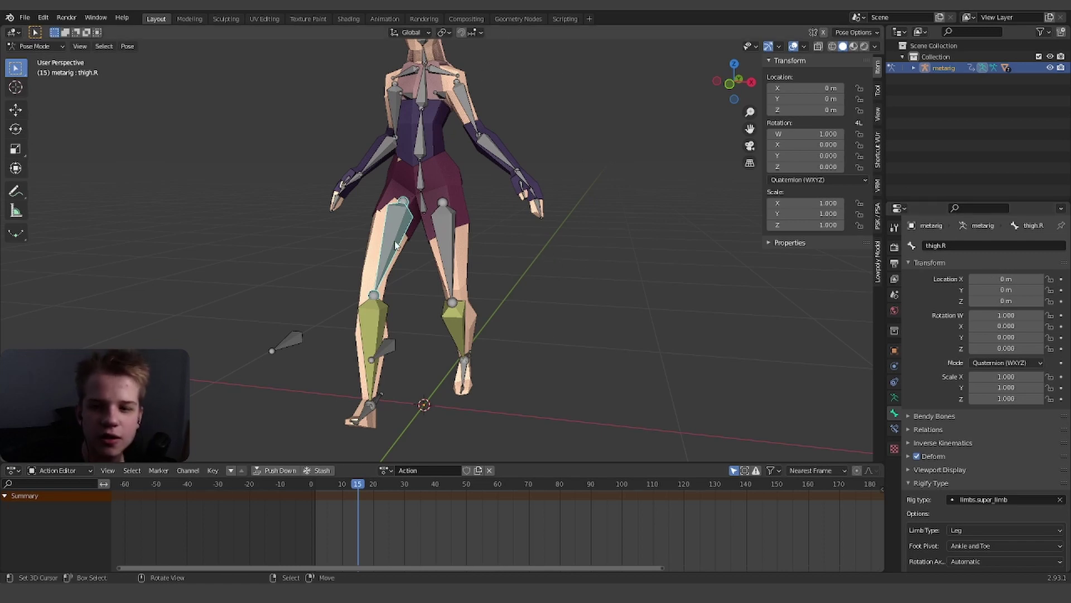
{"action": "middle_click_drag", "start_coordinate": [610, 302], "coordinate": [578, 305]}
{"action": "key", "text": "a"}
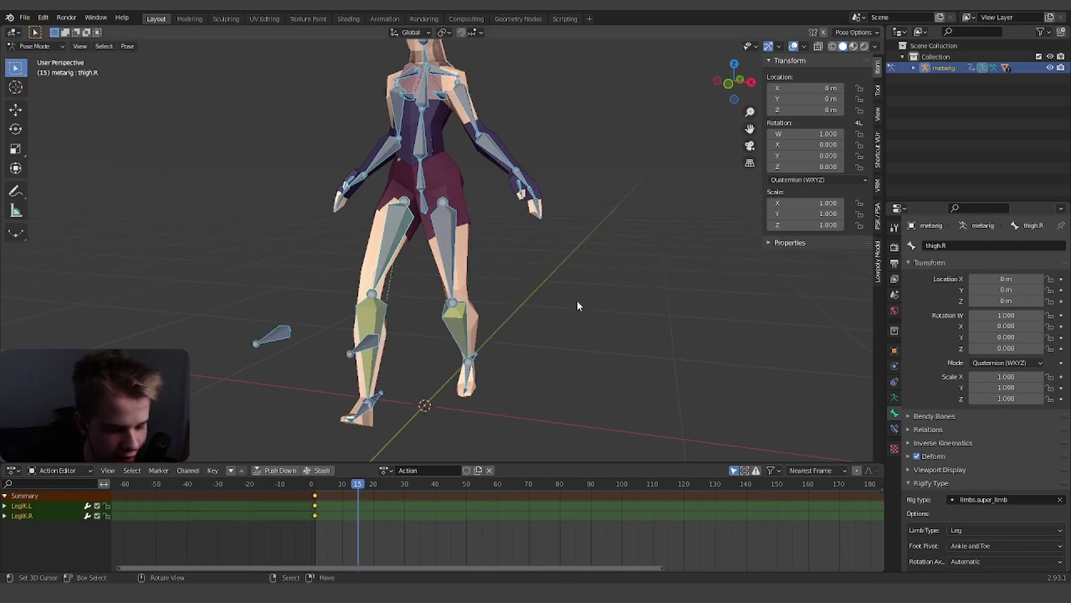
{"action": "key", "text": "i"}
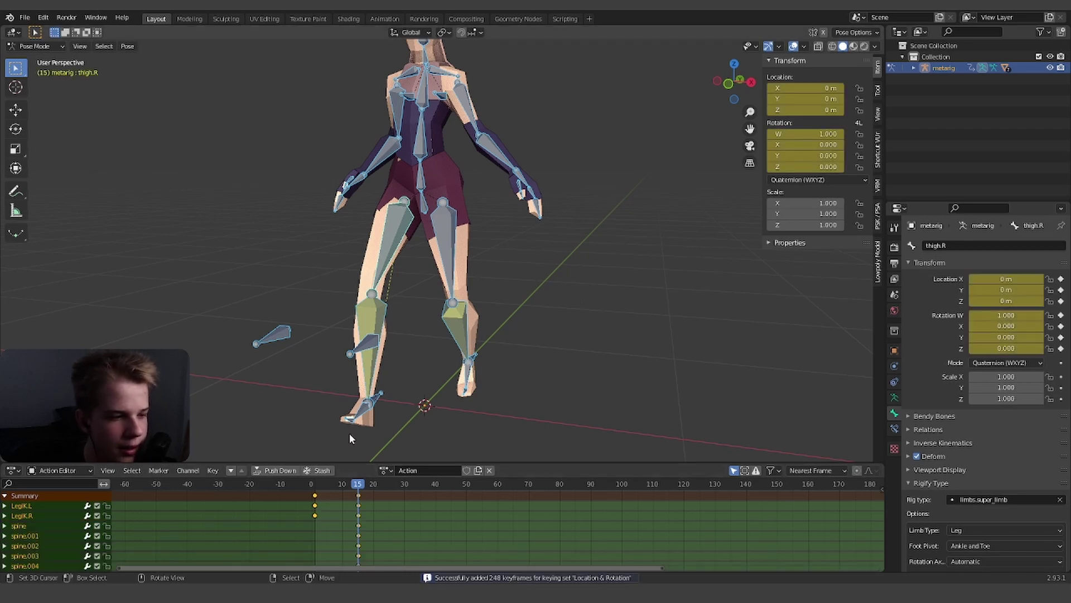
Select only the two leg IK bones and insert location and rotation keyframes at frame 15
{"action": "left_click", "coordinate": [474, 357]}
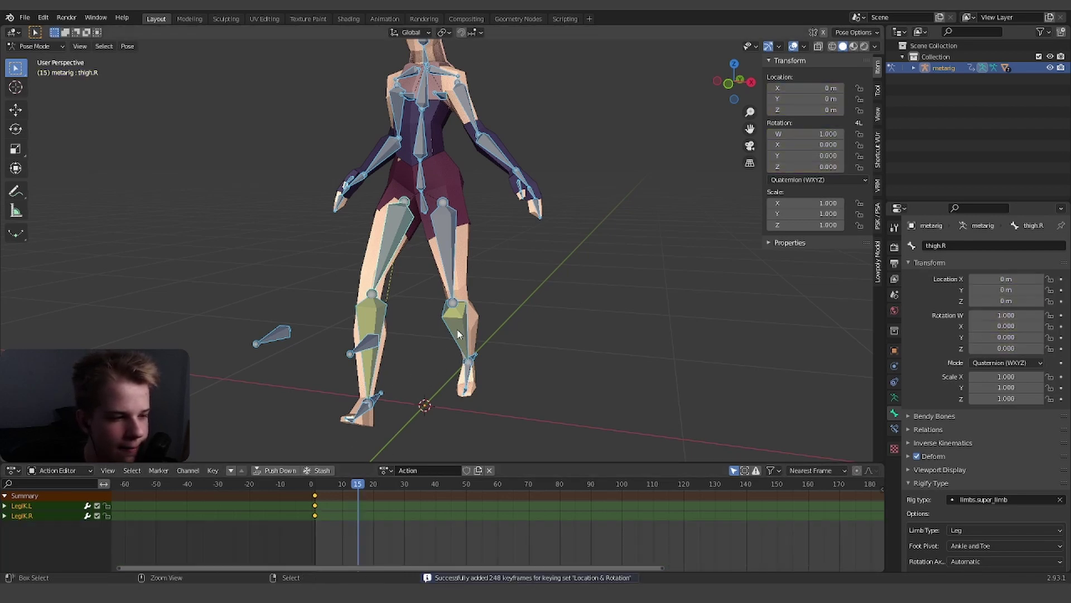
{"action": "right_click", "coordinate": [378, 393], "text": "shift"}
{"action": "key", "text": "i"}
Scrub back to the start of the stride and examine the leg motion in the right side view
{"action": "left_click_drag", "start_coordinate": [358, 530], "coordinate": [307, 527]}
{"action": "key", "text": "grave"}
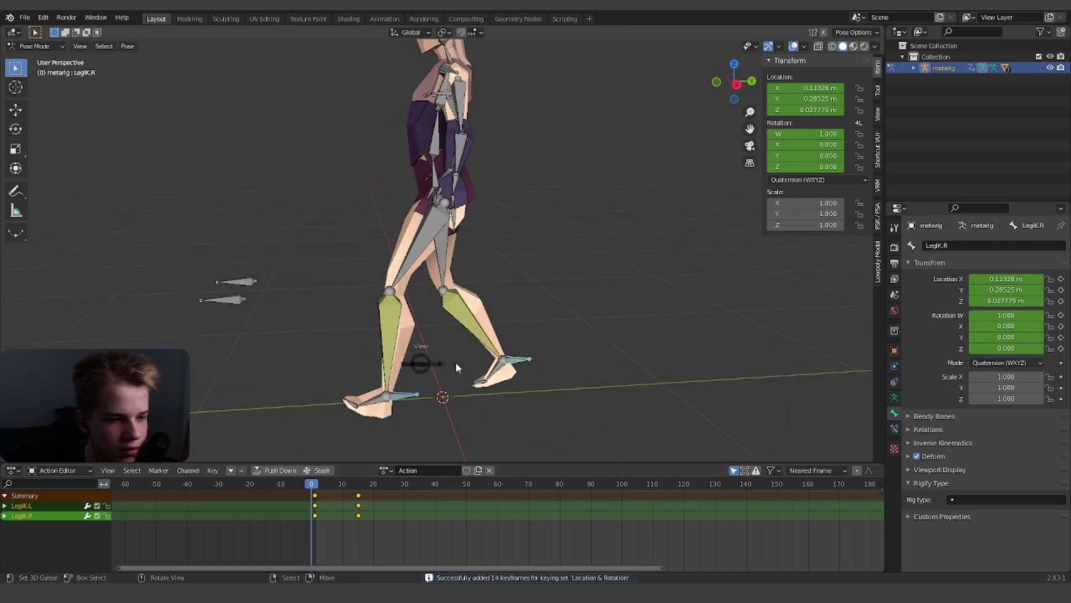
{"action": "left_click", "coordinate": [514, 364]}
{"action": "left_click", "coordinate": [358, 505]}
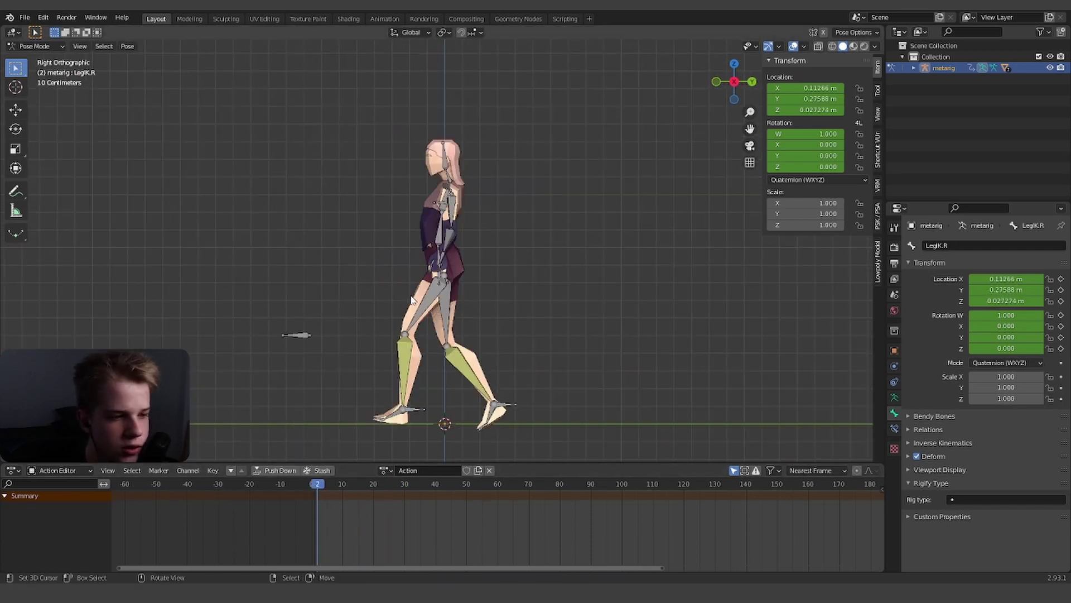
Select all bones, return to the right side view and switch the Action Editor area to the Graph Editor
{"action": "key", "text": "a"}
{"action": "middle_click_drag", "start_coordinate": [446, 279], "coordinate": [538, 295]}
{"action": "key", "text": "grave"}
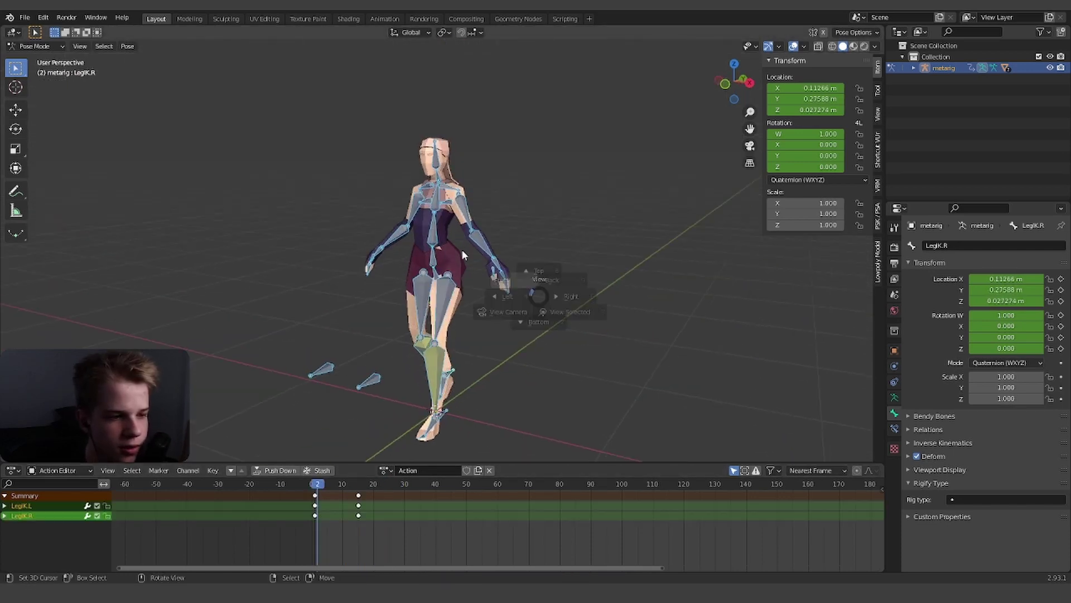
{"action": "left_click", "coordinate": [435, 225]}
{"action": "key", "text": "KP_3"}
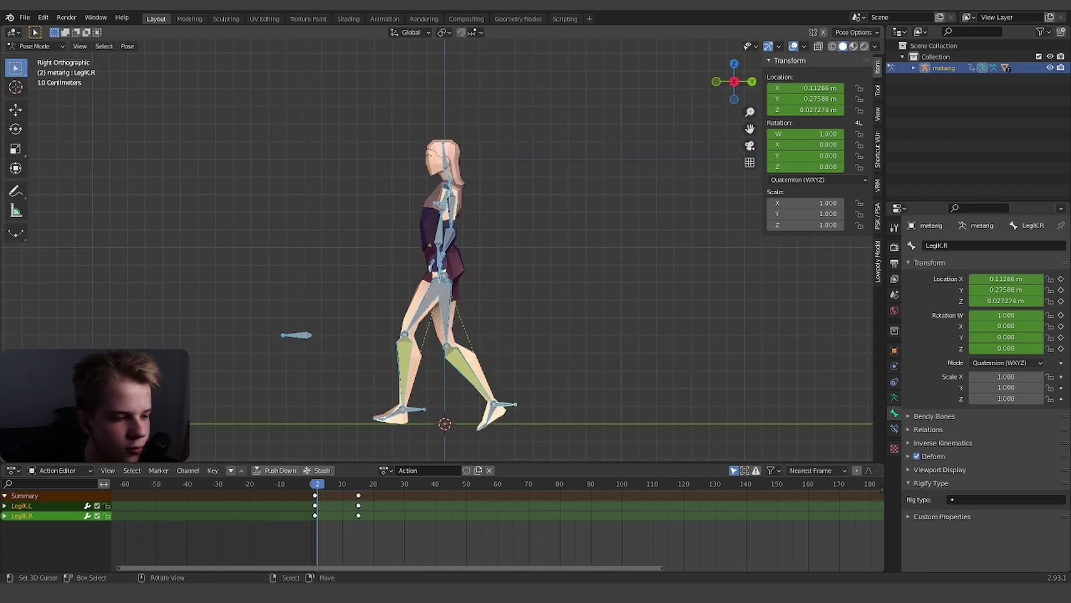
{"action": "left_click", "coordinate": [12, 470]}
{"action": "left_click", "coordinate": [159, 383]}
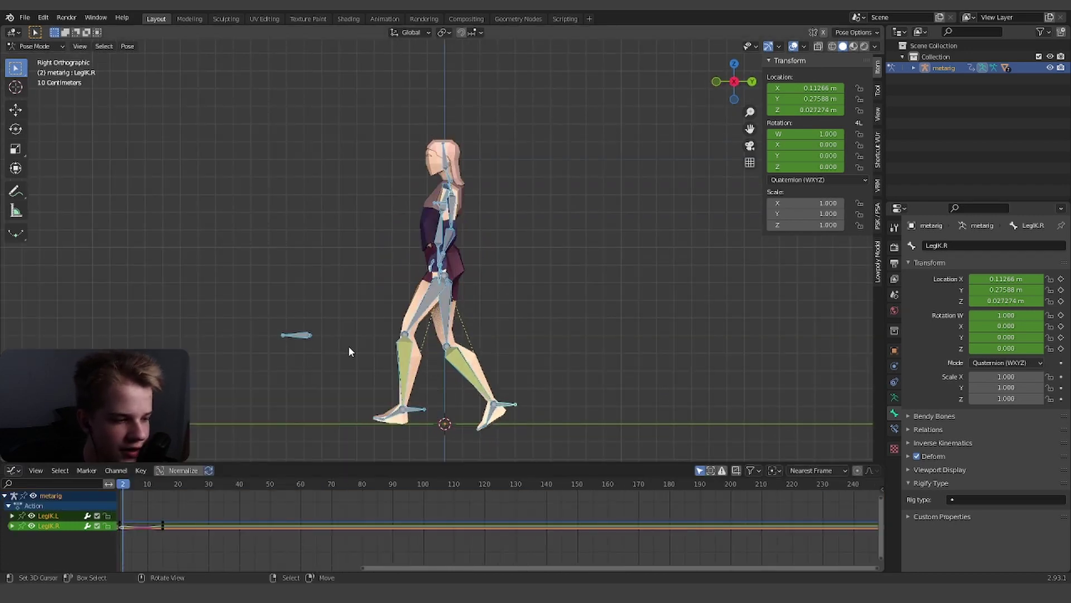
Turn on curve normalization, frame all keyframes in the Graph Editor, and compare the curves with normalization off and on
{"action": "middle_click_drag", "start_coordinate": [240, 533], "coordinate": [718, 536]}
{"action": "scroll", "coordinate": [444, 511], "scroll_direction": "up", "scroll_amount": 5}
{"action": "left_click", "coordinate": [184, 471]}
{"action": "key", "text": "Home"}
{"action": "scroll", "coordinate": [587, 525], "scroll_direction": "up", "scroll_amount": 11}
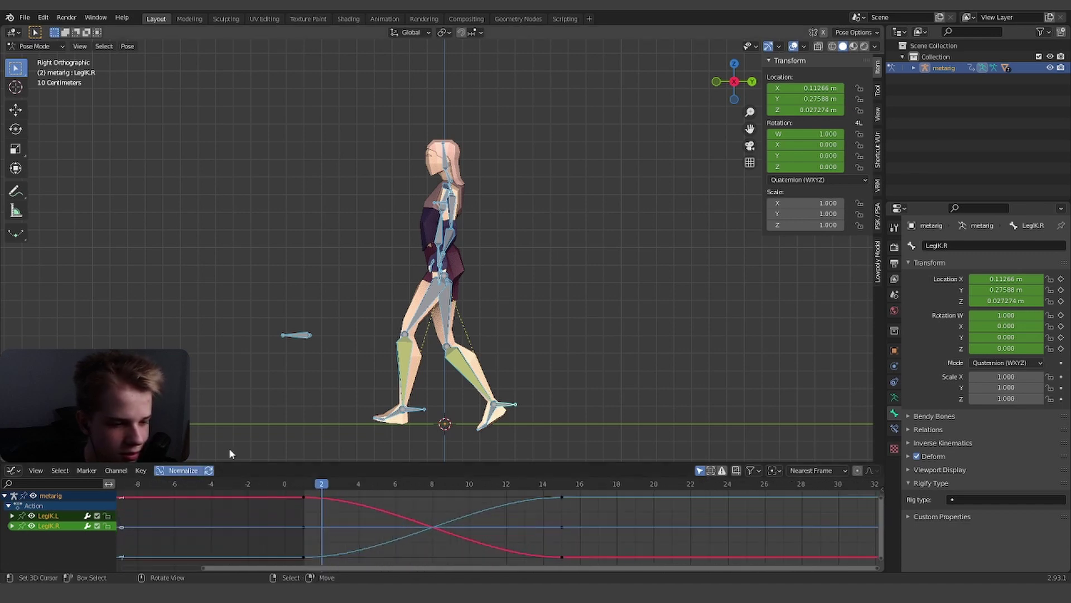
{"action": "left_click", "coordinate": [188, 473]}
{"action": "left_click", "coordinate": [188, 473]}
{"action": "left_click", "coordinate": [187, 474]}
{"action": "left_click", "coordinate": [188, 474]}
Expand the LegIK.R and LegIK.L channel groups and hide the quaternion rotation curves of LegIK.L
{"action": "scroll", "coordinate": [544, 514], "scroll_direction": "up", "scroll_amount": 1}
{"action": "left_click", "coordinate": [12, 526]}
{"action": "scroll", "coordinate": [22, 533], "scroll_direction": "down", "scroll_amount": 2}
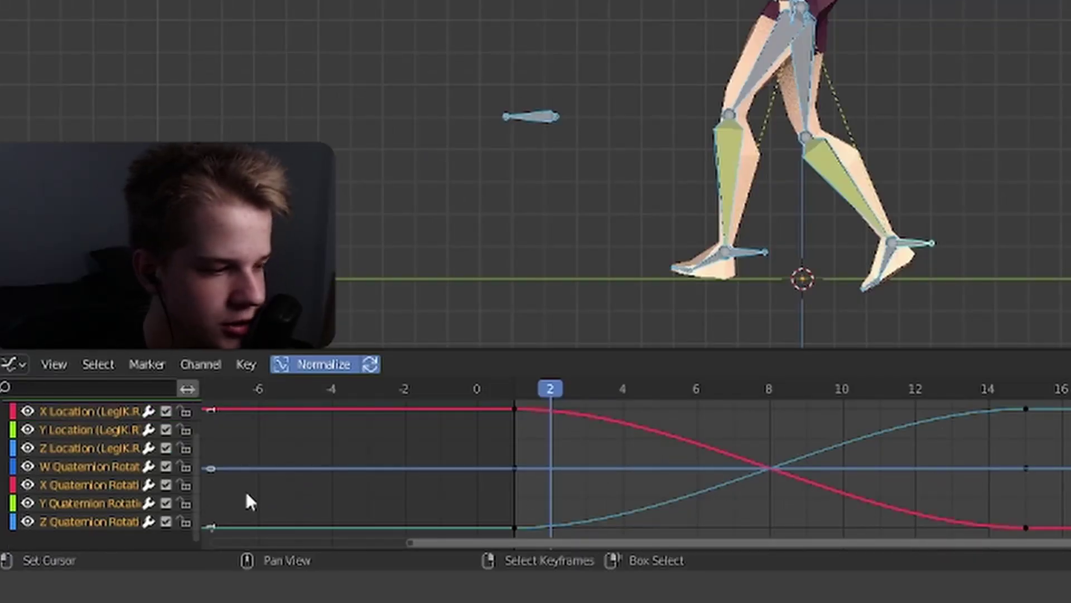
{"action": "scroll", "coordinate": [9, 464], "scroll_direction": "up", "scroll_amount": 3}
{"action": "scroll", "coordinate": [9, 465], "scroll_direction": "down", "scroll_amount": 3}
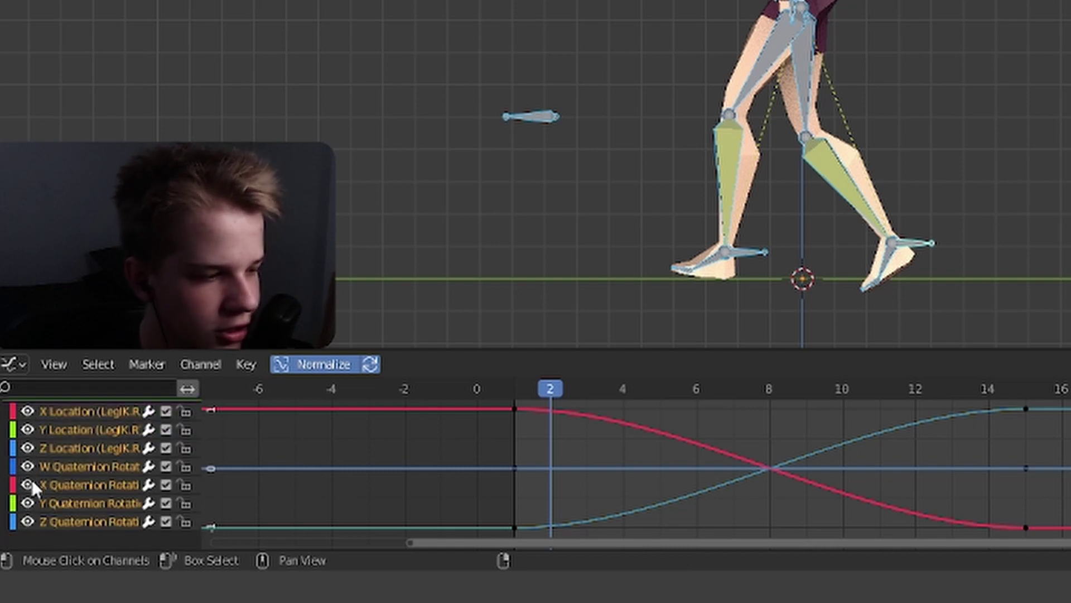
{"action": "scroll", "coordinate": [51, 443], "scroll_direction": "up", "scroll_amount": 3}
{"action": "left_click", "coordinate": [10, 447]}
{"action": "scroll", "coordinate": [29, 470], "scroll_direction": "down", "scroll_amount": 3}
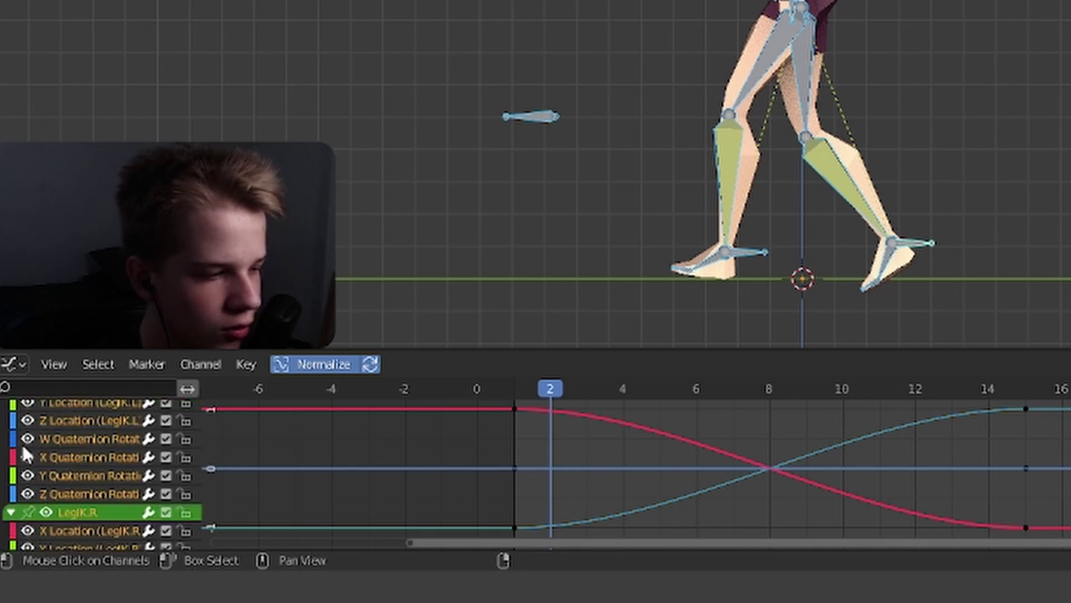
{"action": "scroll", "coordinate": [23, 447], "scroll_direction": "up", "scroll_amount": 2}
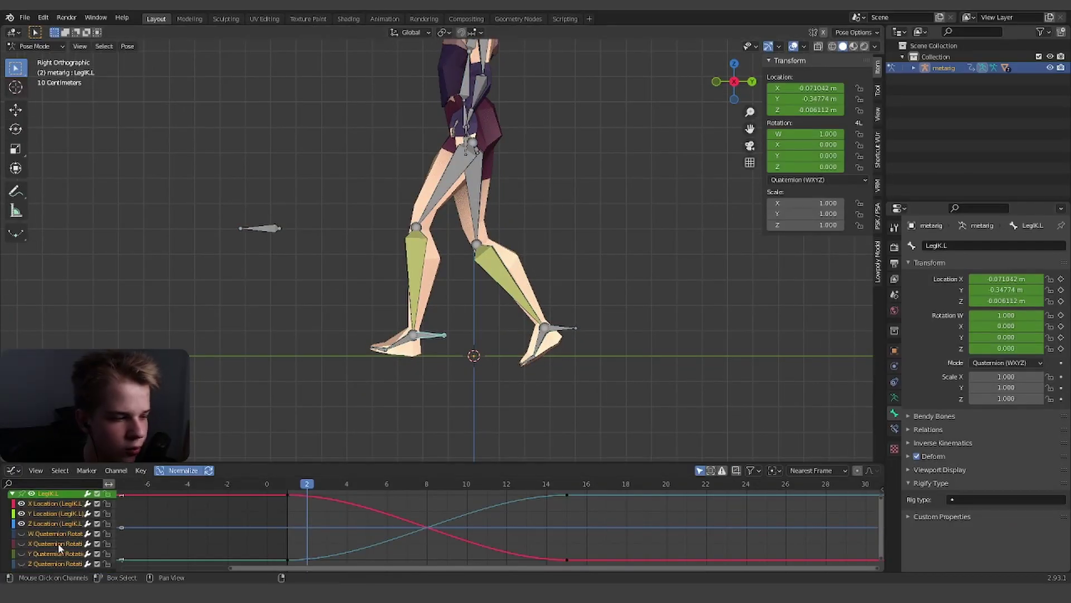
Compare the individual location curves of LegIK.L and select its Y Location channel
{"action": "scroll", "coordinate": [47, 522], "scroll_direction": "up", "scroll_amount": 1}
{"action": "middle_click_drag", "start_coordinate": [384, 535], "coordinate": [410, 533]}
{"action": "left_click", "coordinate": [43, 536]}
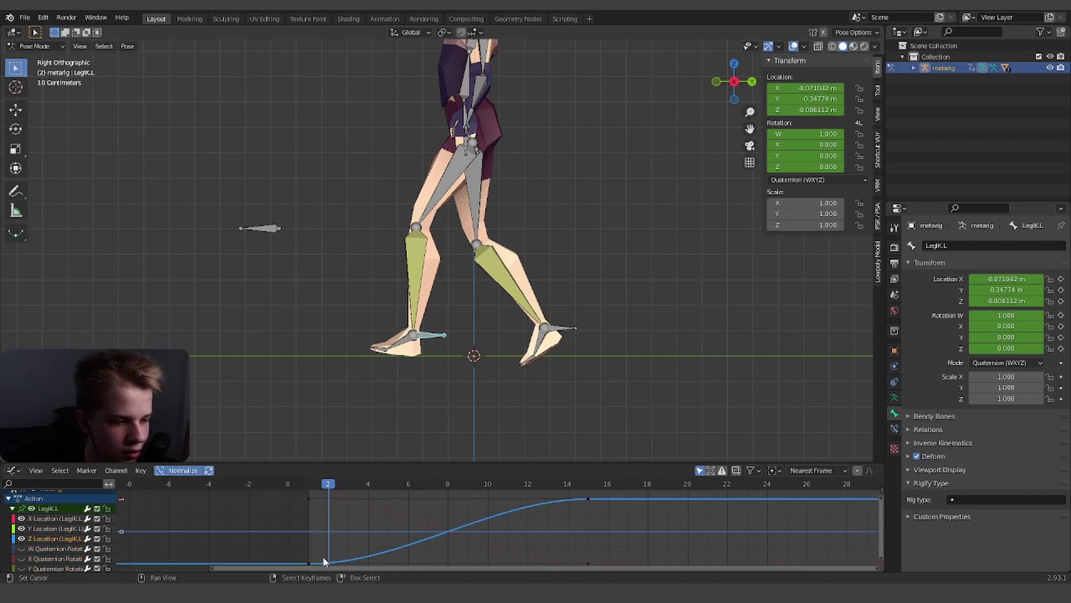
{"action": "left_click", "coordinate": [45, 518]}
{"action": "left_click", "coordinate": [84, 528]}
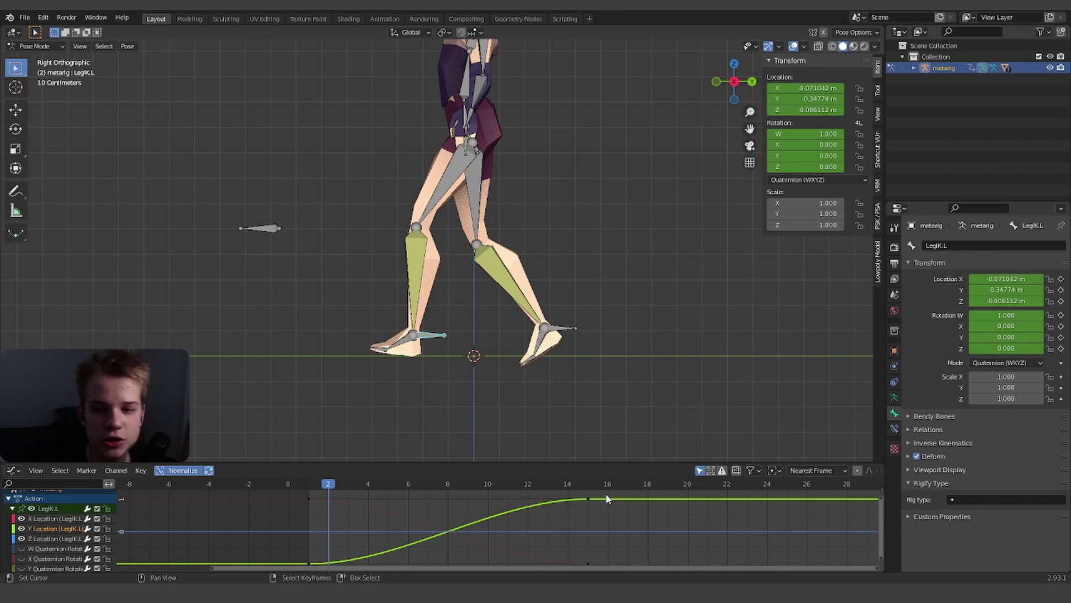
Enlarge the Graph Editor and slide the right handle of the first Y Location keyframe horizontally to about frame 14
{"action": "middle_click_drag", "start_coordinate": [425, 510], "coordinate": [443, 507]}
{"action": "right_click", "coordinate": [322, 560]}
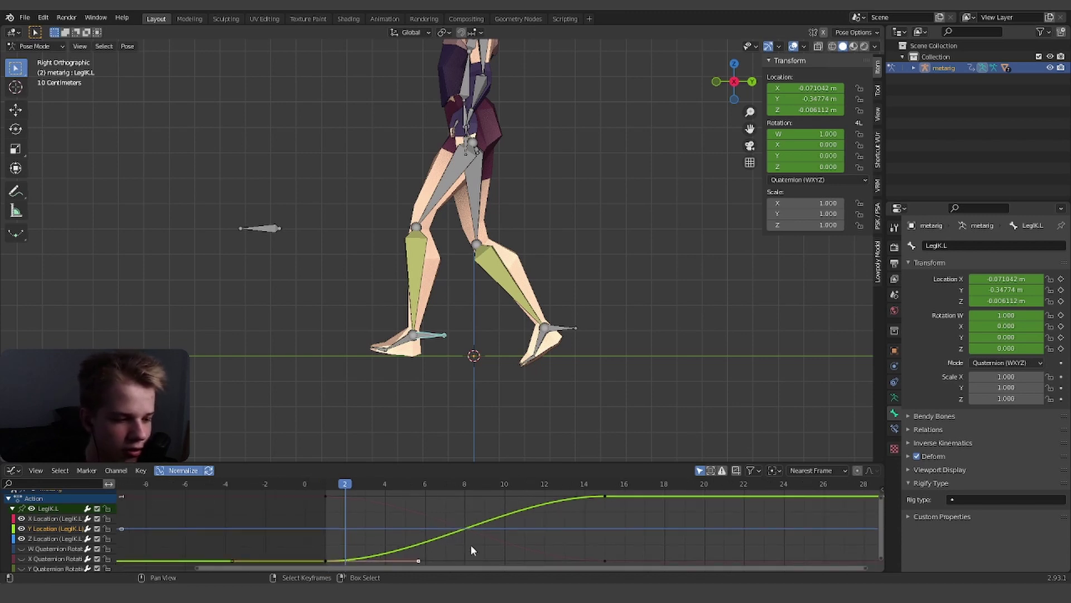
{"action": "middle_click_drag", "start_coordinate": [424, 561], "coordinate": [404, 531]}
{"action": "key", "text": "g"}
{"action": "left_click", "coordinate": [504, 512]}
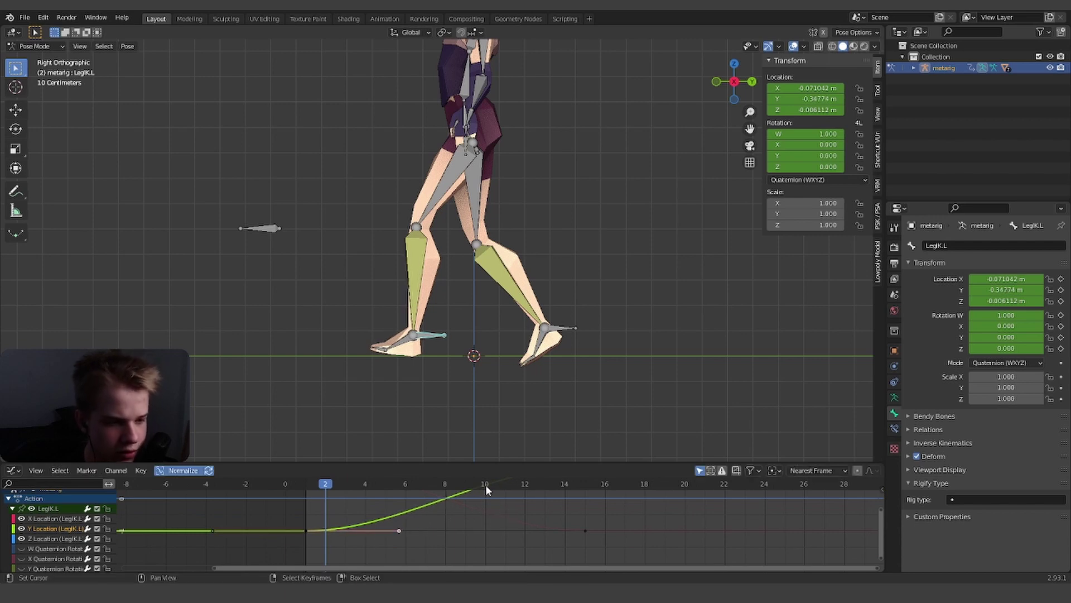
{"action": "left_click_drag", "start_coordinate": [531, 462], "coordinate": [552, 413]}
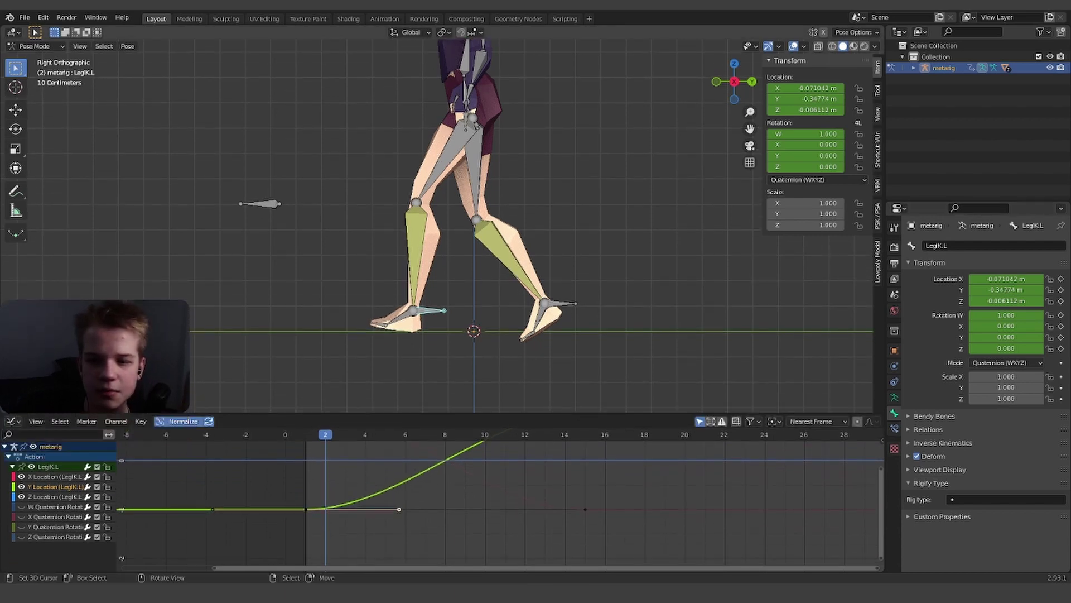
{"action": "middle_click_drag", "start_coordinate": [402, 508], "coordinate": [406, 554]}
{"action": "key", "text": "g"}
{"action": "key", "text": "y"}
{"action": "key", "text": "x"}
{"action": "left_click", "coordinate": [582, 543]}
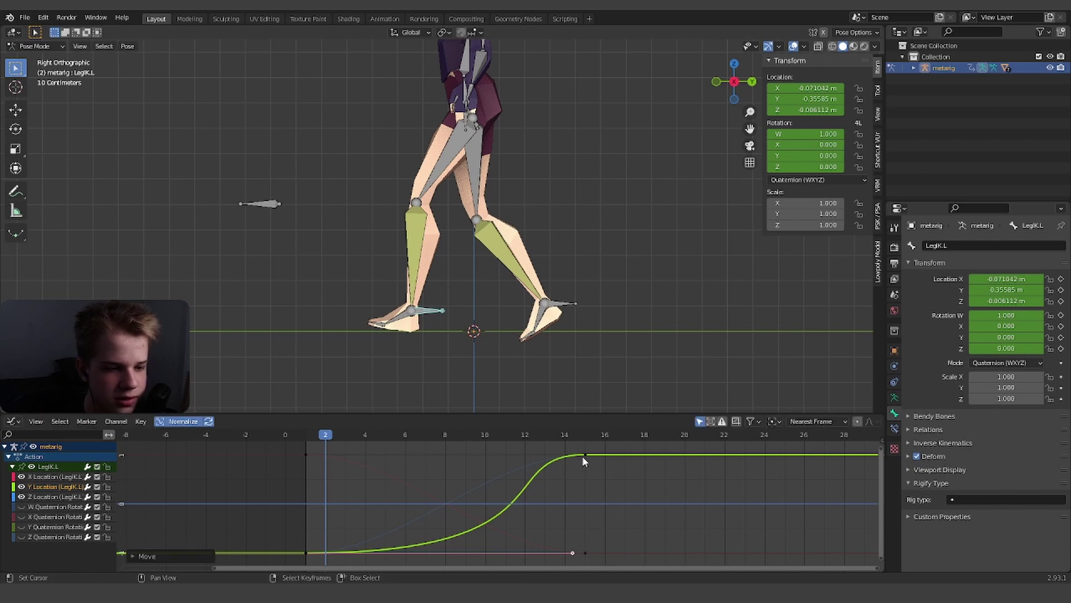
Raise the left handle of the frame 15 Y Location keyframe to about frame 11 so the curve overshoots its end value
{"action": "left_click", "coordinate": [583, 455]}
{"action": "middle_click_drag", "start_coordinate": [530, 466], "coordinate": [539, 507]}
{"action": "left_click", "coordinate": [503, 492]}
{"action": "key", "text": "g"}
{"action": "left_click_drag", "start_coordinate": [512, 469], "coordinate": [530, 447]}
{"action": "left_click", "coordinate": [528, 451]}
Check the reshaped leg motion by scrubbing in the front view, then playing and scrubbing it in the right side view
{"action": "scroll", "coordinate": [580, 480], "scroll_direction": "down", "scroll_amount": 4}
{"action": "middle_click_drag", "start_coordinate": [552, 486], "coordinate": [557, 454]}
{"action": "key", "text": "KP_1"}
{"action": "left_click_drag", "start_coordinate": [373, 505], "coordinate": [330, 495]}
{"action": "key", "text": "KP_3"}
{"action": "left_click", "coordinate": [441, 502]}
{"action": "key", "text": "space"}
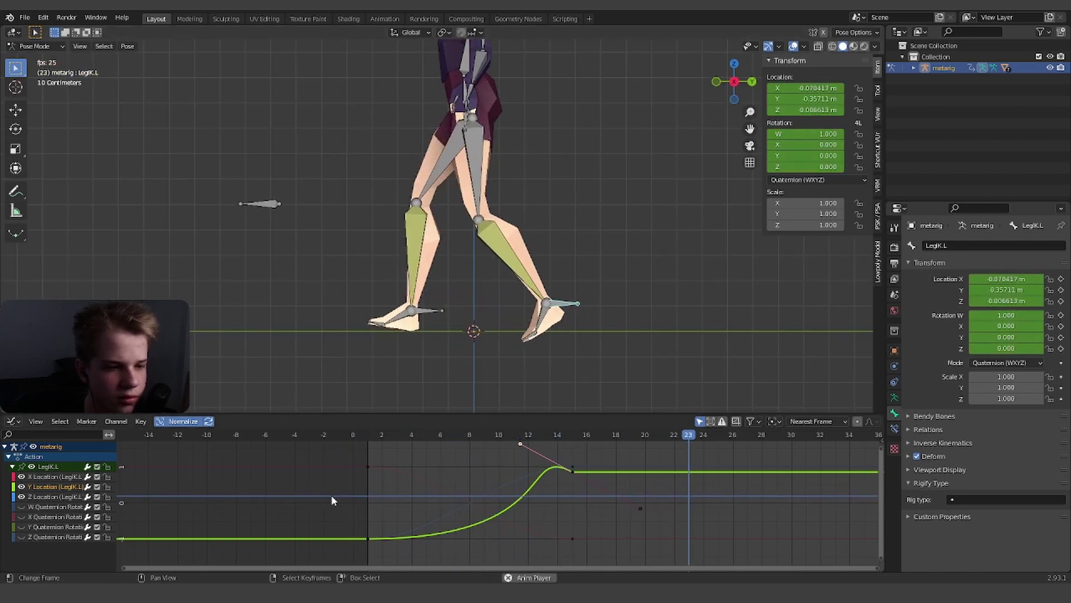
{"action": "key", "text": "space"}
{"action": "left_click_drag", "start_coordinate": [499, 494], "coordinate": [488, 494]}
{"action": "left_click", "coordinate": [489, 499]}
Lengthen the left handle of the frame 15 keyframe and pull the first keyframe's right handle back to about frame 8
{"action": "middle_click_drag", "start_coordinate": [545, 460], "coordinate": [630, 482]}
{"action": "key", "text": "g"}
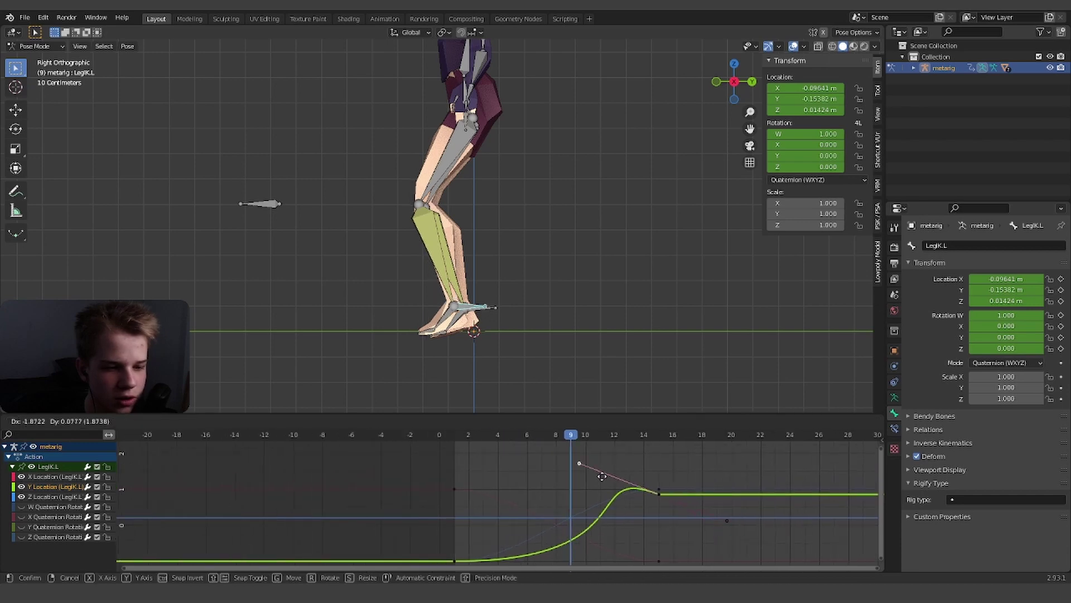
{"action": "left_click", "coordinate": [564, 475]}
{"action": "middle_click_drag", "start_coordinate": [551, 500], "coordinate": [562, 470]}
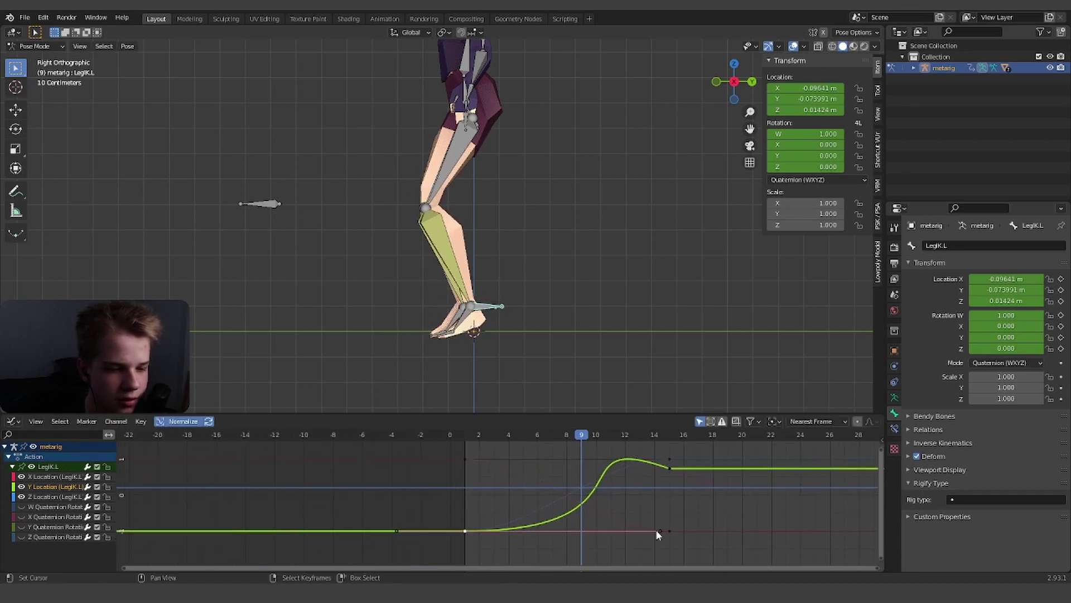
{"action": "right_click_drag", "start_coordinate": [659, 531], "coordinate": [561, 530]}
Play the adjusted leg animation and scrub through it to about frame 14
{"action": "key", "text": "space"}
{"action": "key", "text": "space"}
{"action": "left_click_drag", "start_coordinate": [463, 499], "coordinate": [660, 485]}
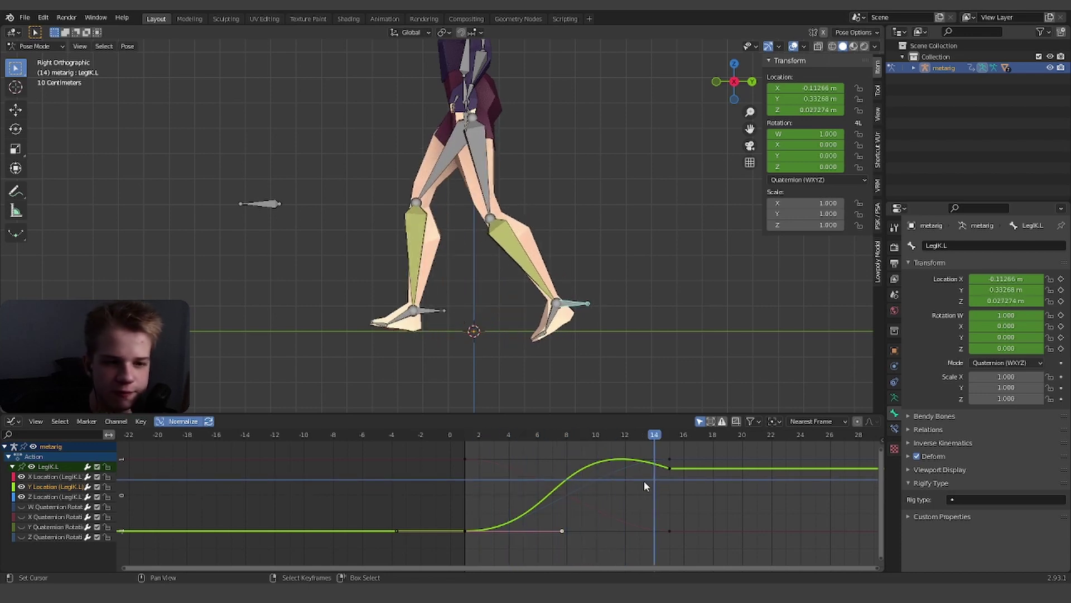